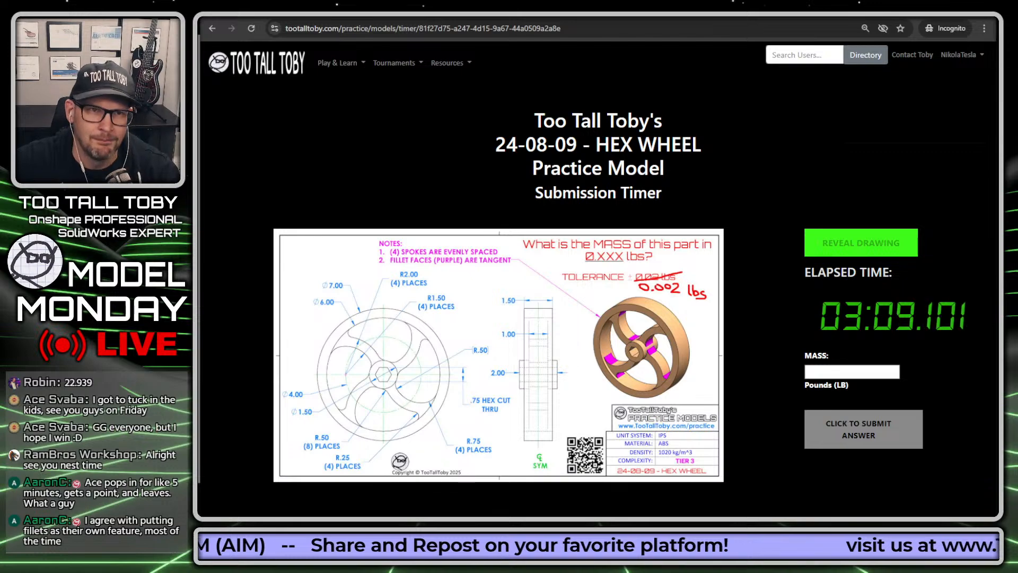
Switch to Onshape and create a new public document named "24-08-09 - HEX WHEEL"
{"action": "left_click_drag", "start_coordinate": [297, 23], "coordinate": [998, 85]}
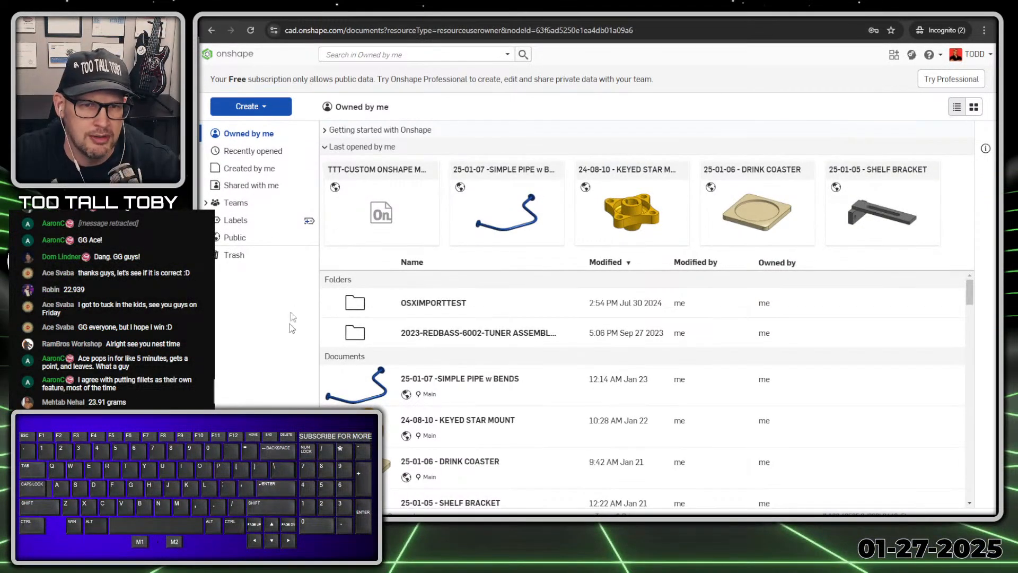
{"action": "left_click", "coordinate": [249, 106]}
{"action": "left_click", "coordinate": [273, 127]}
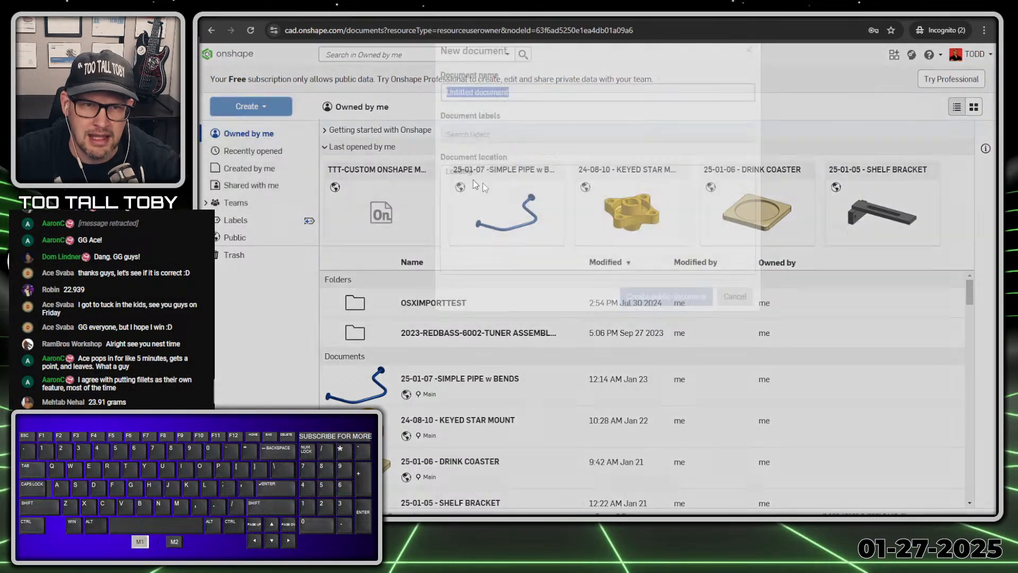
{"action": "type", "text": "24-08"}
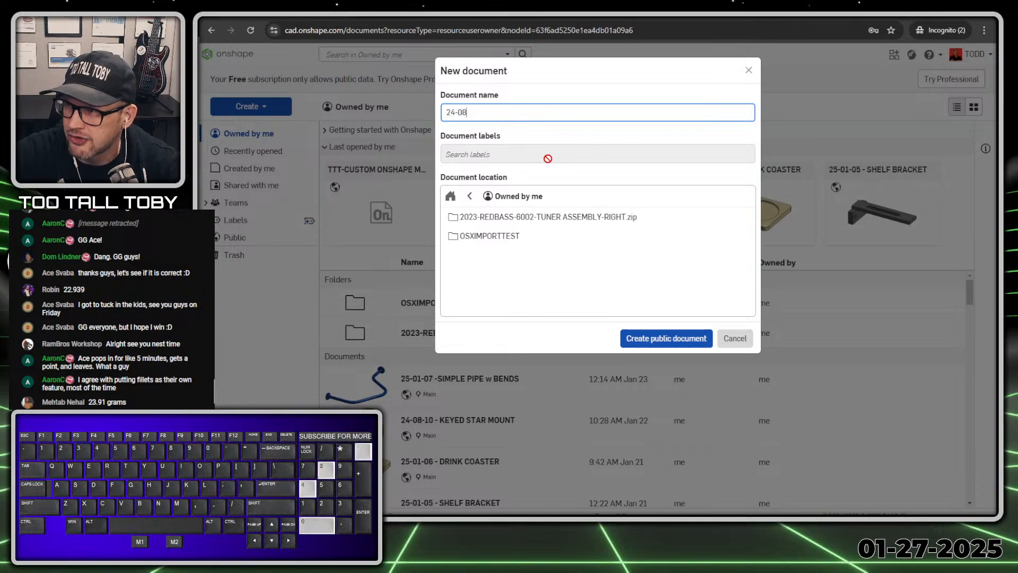
{"action": "type", "text": "-09 - HEX WHEEL"}
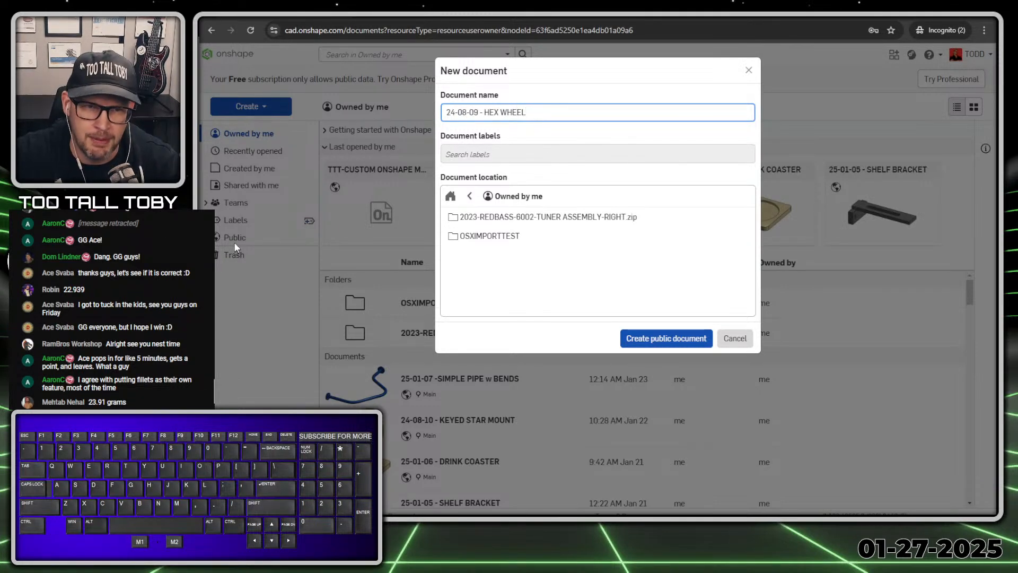
{"action": "left_click", "coordinate": [655, 345]}
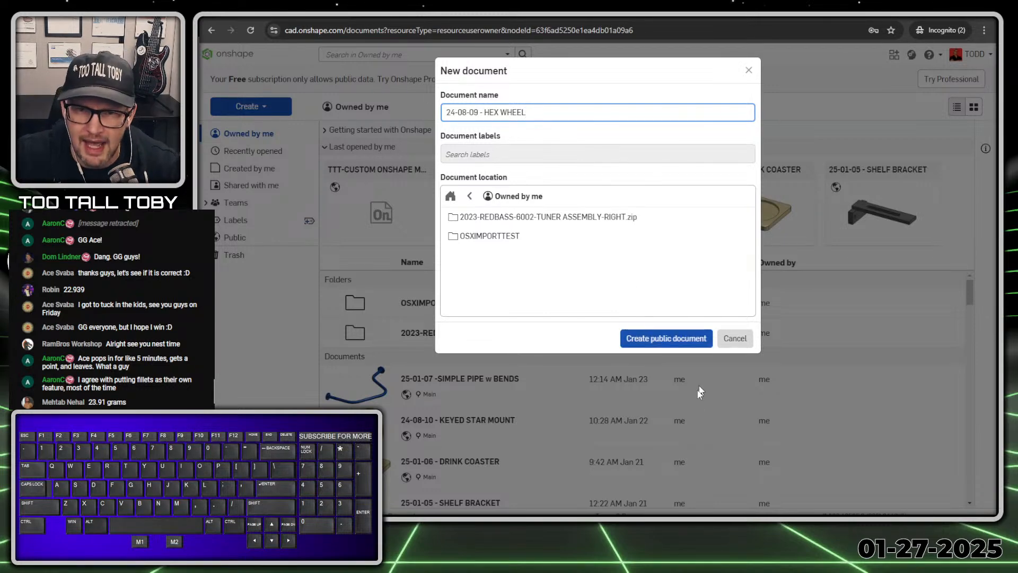
{"action": "left_click", "coordinate": [660, 341]}
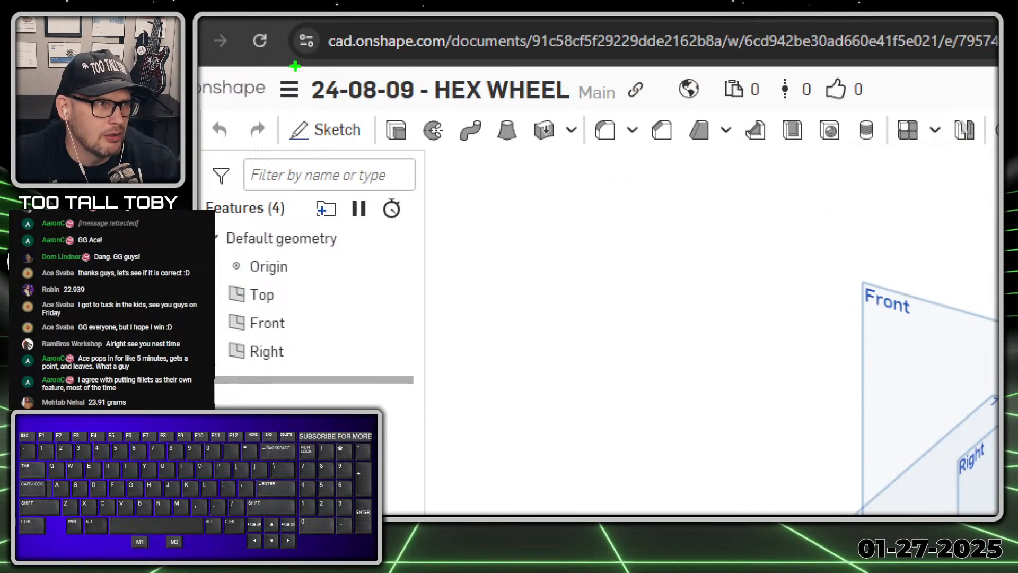
Set the workspace units to inch for length and pound for mass
{"action": "mouse_move", "coordinate": [295, 66]}
{"action": "left_mouse_down"}
{"action": "mouse_move", "coordinate": [284, 99]}
{"action": "mouse_move", "coordinate": [322, 39]}
{"action": "mouse_move", "coordinate": [285, 101]}
{"action": "left_mouse_up"}
{"action": "key", "text": "r"}
{"action": "key", "text": "alt+1"}
{"action": "left_click", "coordinate": [270, 74]}
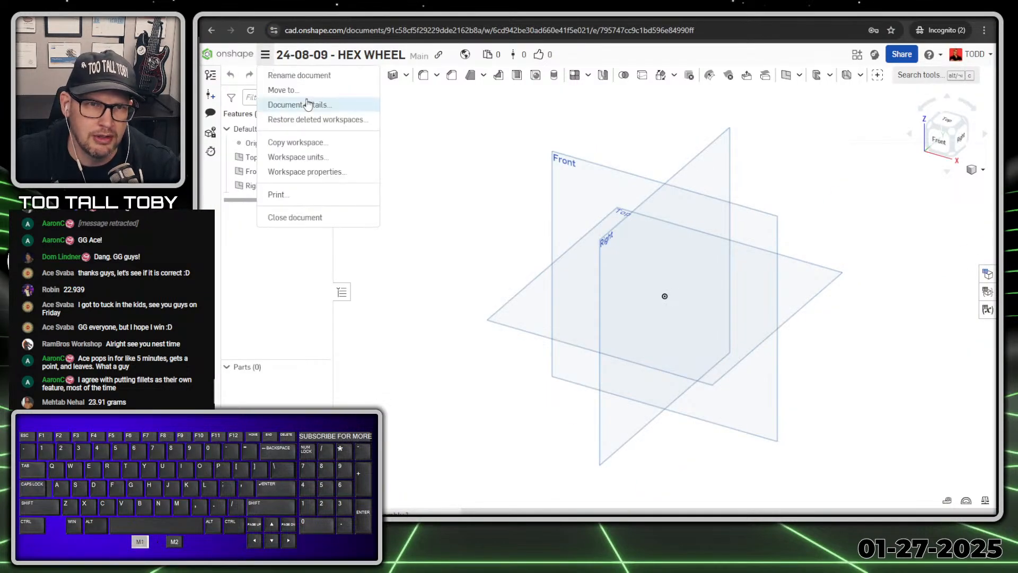
{"action": "left_click", "coordinate": [315, 157]}
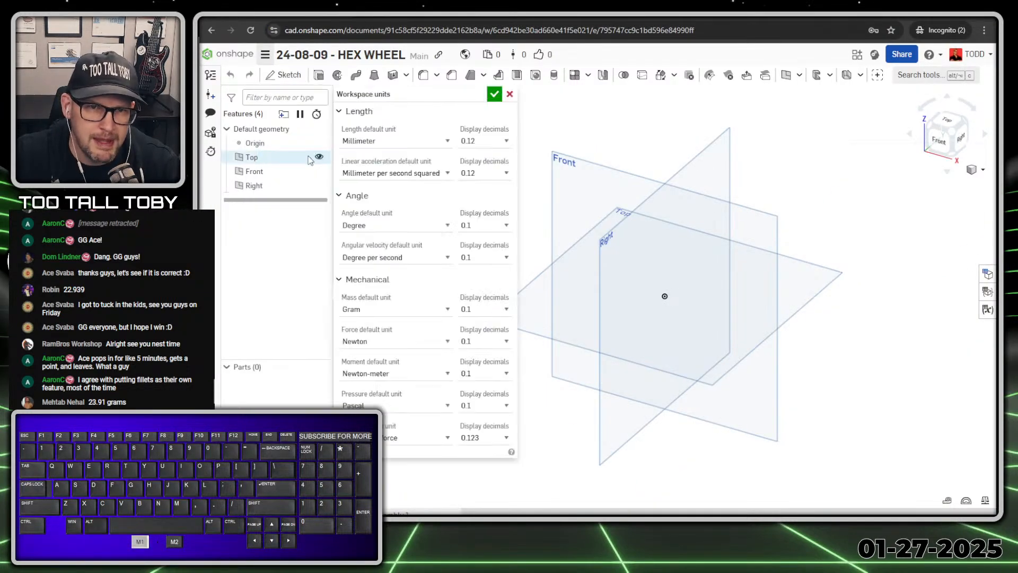
{"action": "left_click", "coordinate": [400, 144]}
{"action": "left_click", "coordinate": [403, 184]}
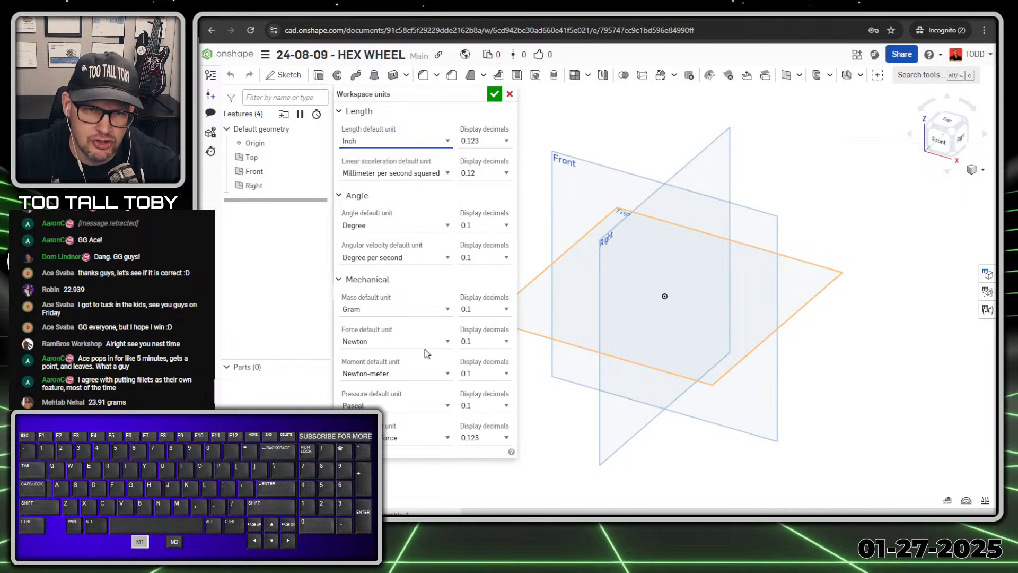
{"action": "left_click", "coordinate": [424, 313]}
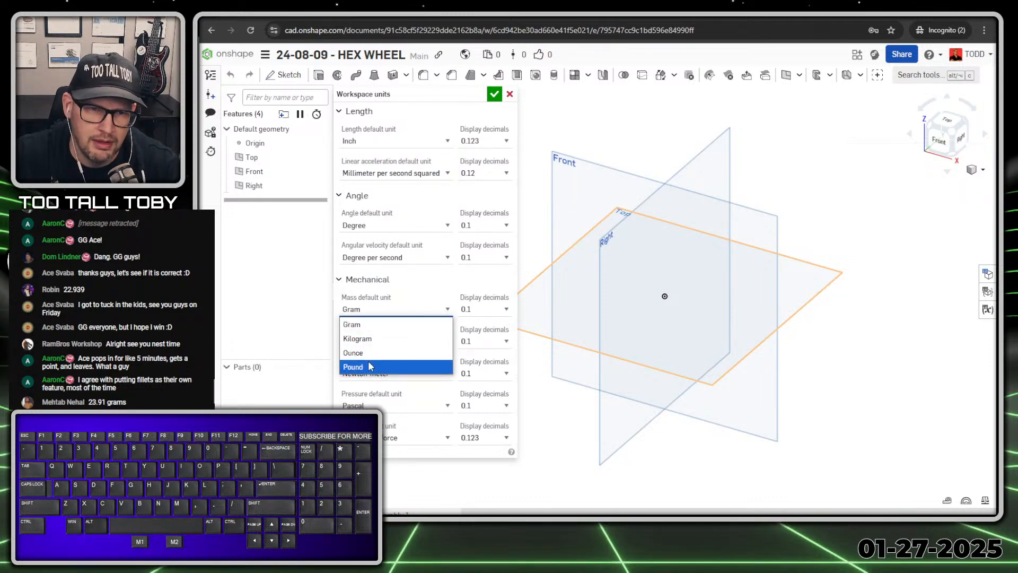
{"action": "left_click", "coordinate": [385, 366]}
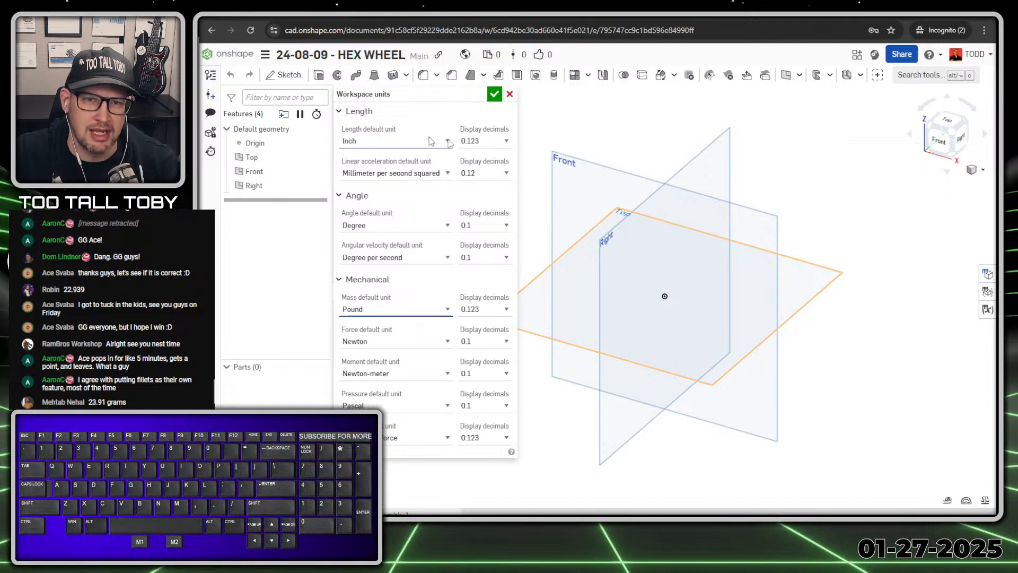
{"action": "left_click", "coordinate": [494, 95]}
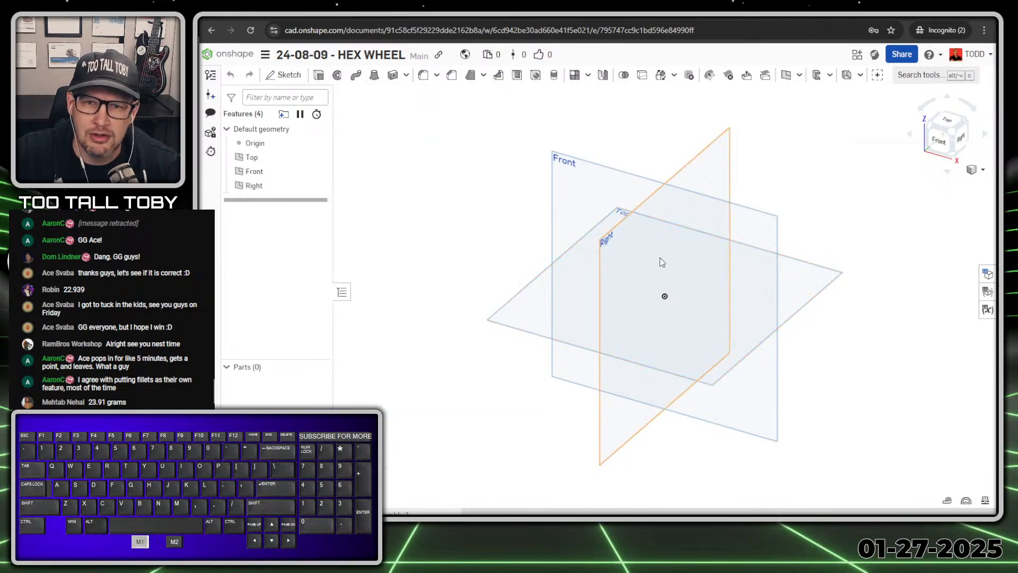
Start a sketch on the Front plane and draw a 7 in diameter circle centred on the origin
{"action": "left_click", "coordinate": [598, 173]}
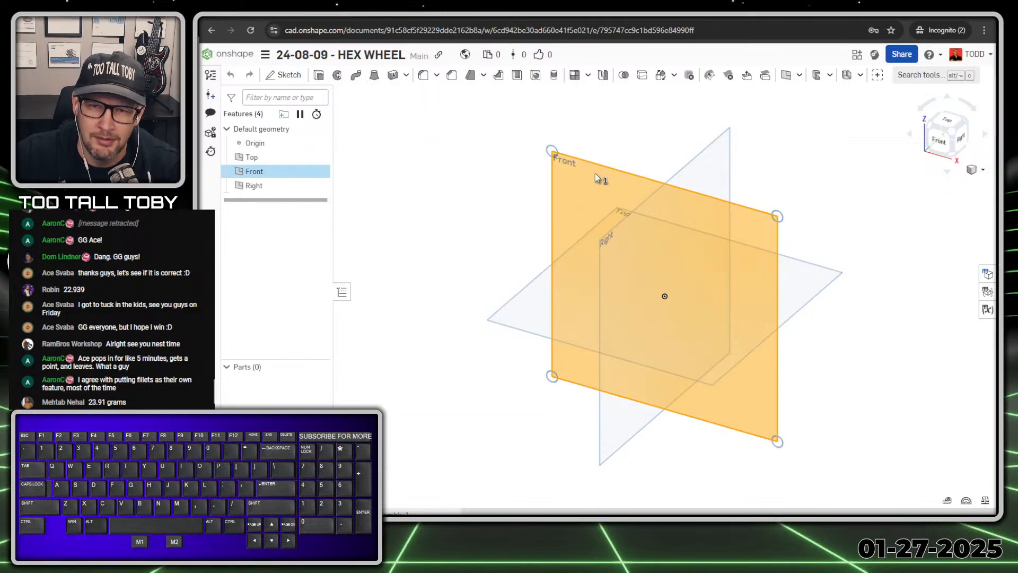
{"action": "key", "text": "s"}
{"action": "left_click", "coordinate": [611, 168]}
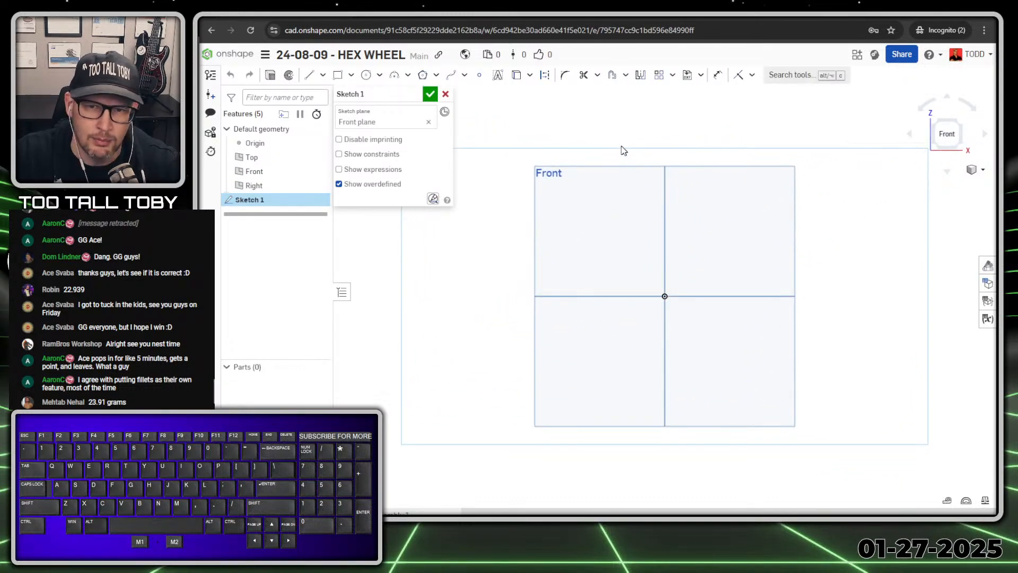
{"action": "key", "text": "s"}
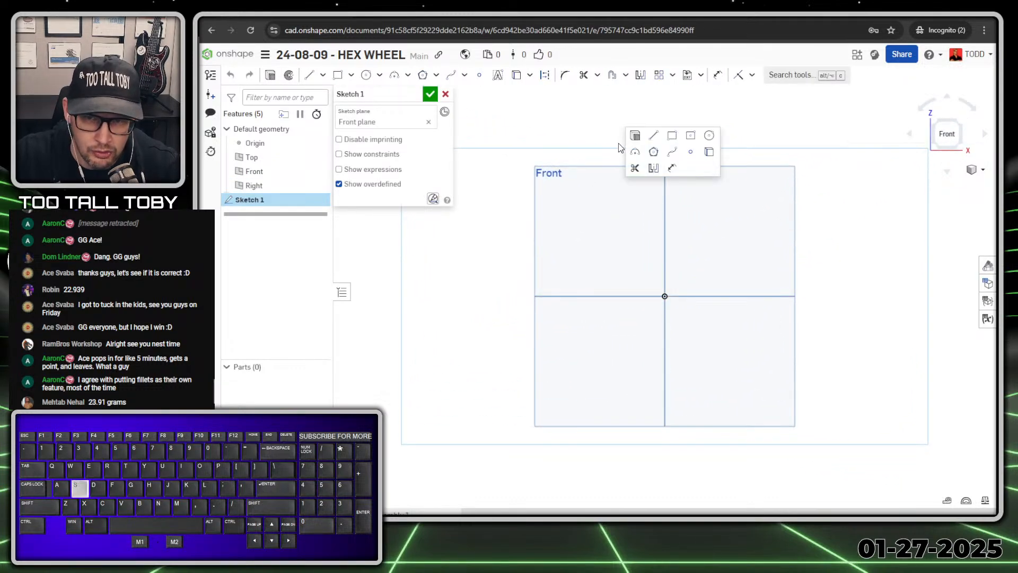
{"action": "left_click", "coordinate": [708, 137]}
{"action": "left_click", "coordinate": [664, 296]}
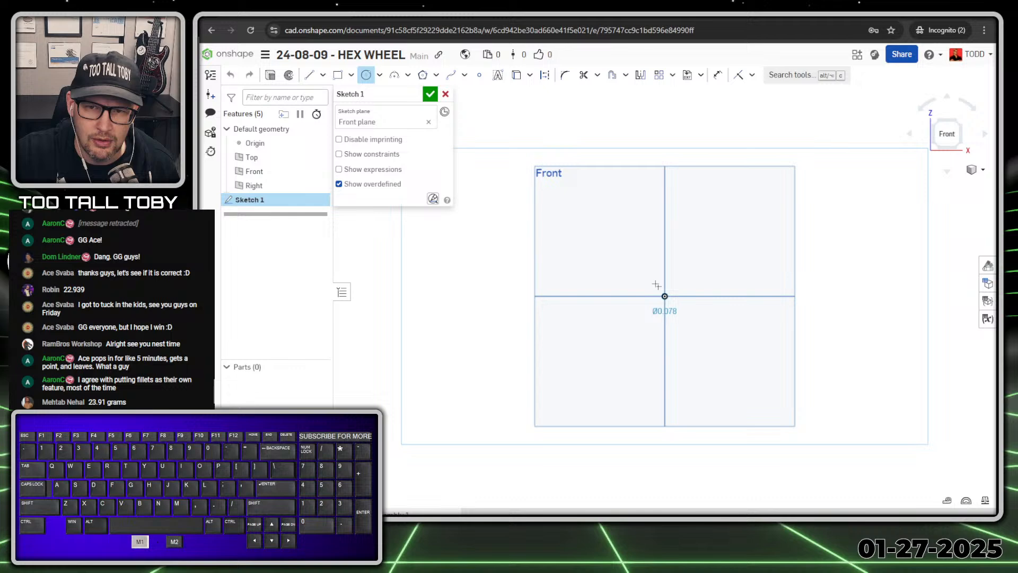
{"action": "left_click", "coordinate": [529, 193]}
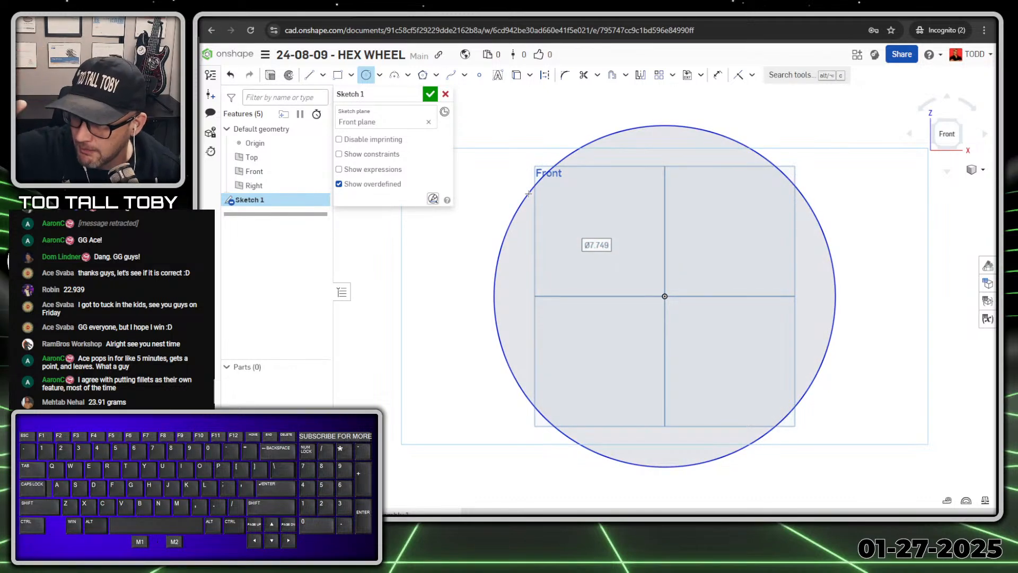
{"action": "type", "text": "7"}
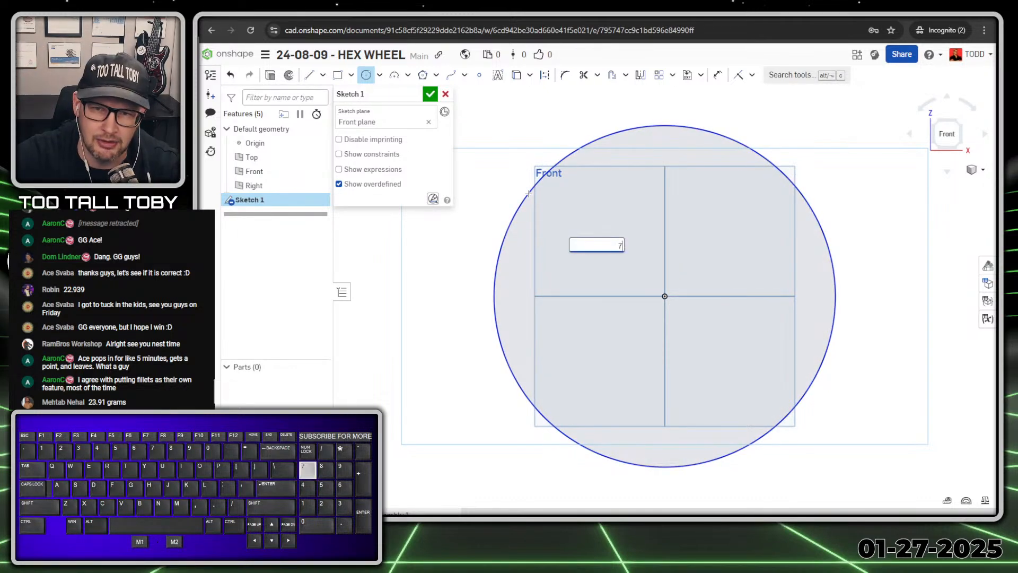
{"action": "key", "text": "Return"}
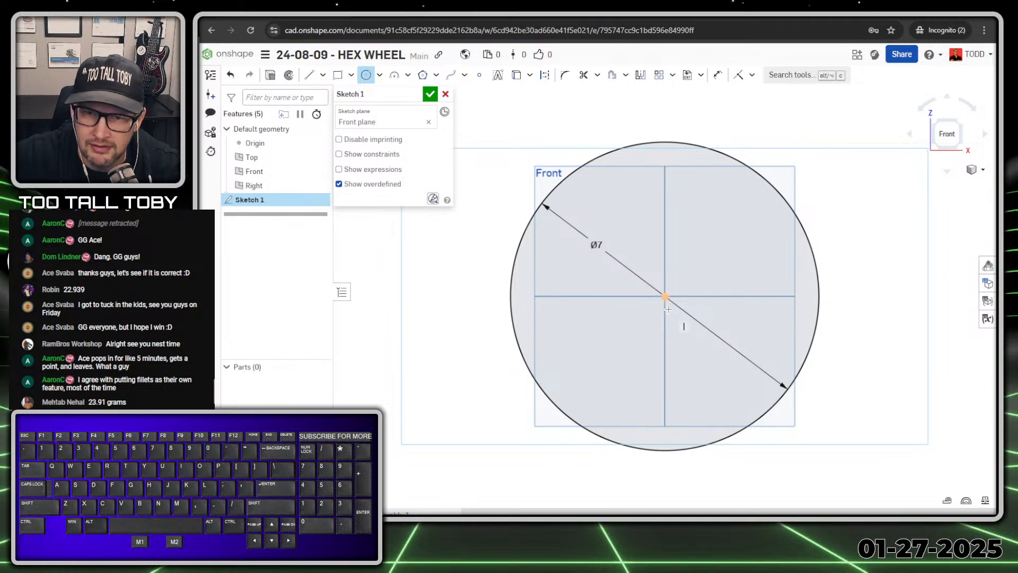
Add two concentric circles centred on the origin, 6 in and 4 in in diameter
{"action": "mouse_move", "coordinate": [665, 297]}
{"action": "left_mouse_down"}
{"action": "mouse_move", "coordinate": [597, 173]}
{"action": "mouse_move", "coordinate": [603, 185]}
{"action": "left_mouse_up"}
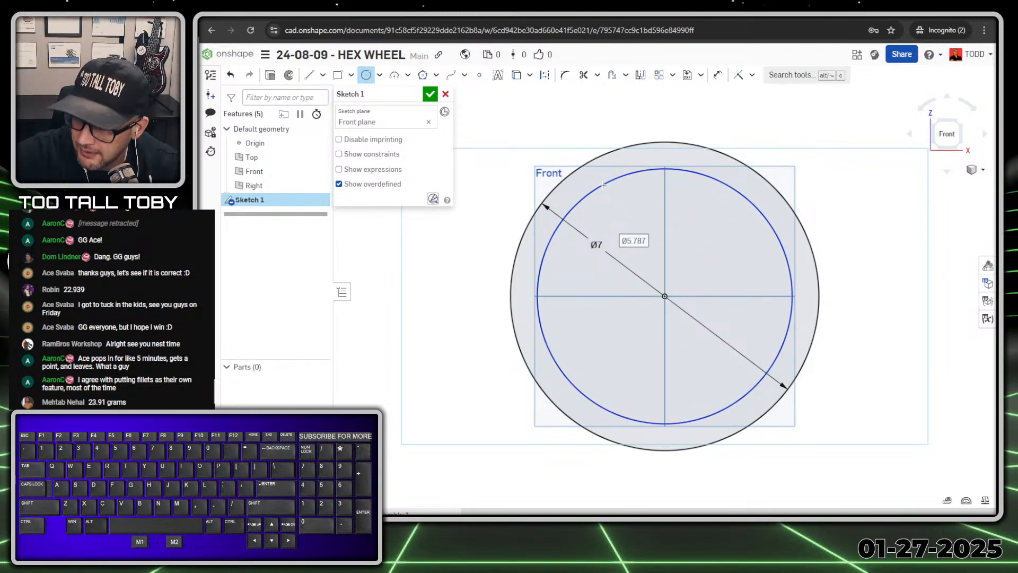
{"action": "type", "text": "6"}
{"action": "key", "text": "Return"}
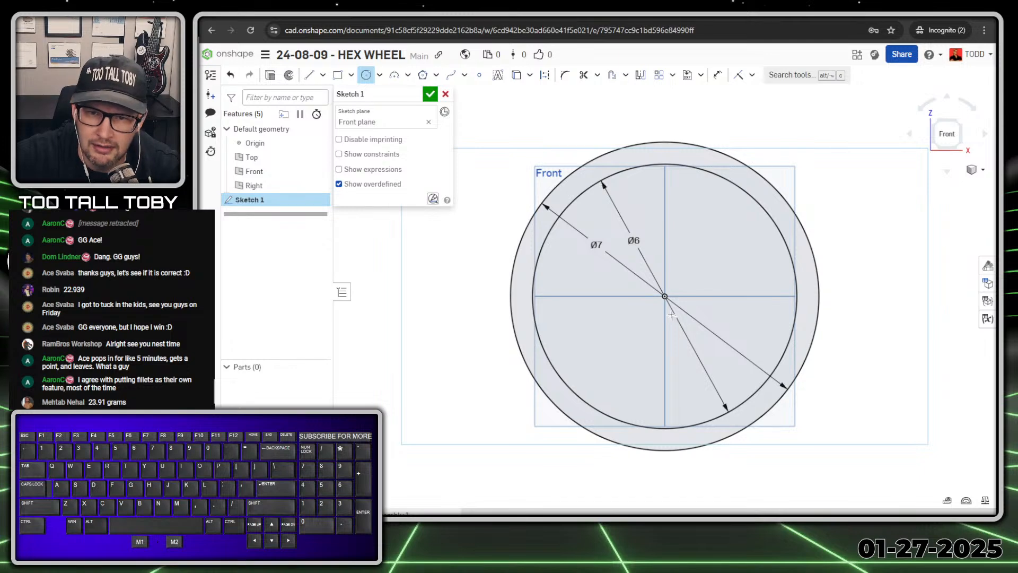
{"action": "left_click_drag", "start_coordinate": [664, 297], "coordinate": [575, 312]}
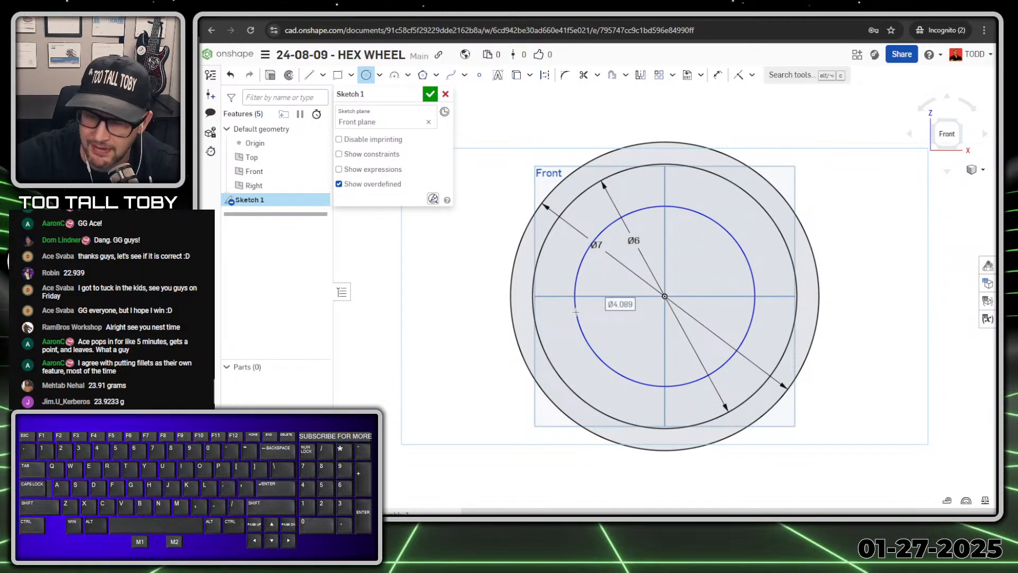
{"action": "type", "text": "4"}
{"action": "key", "text": "Return"}
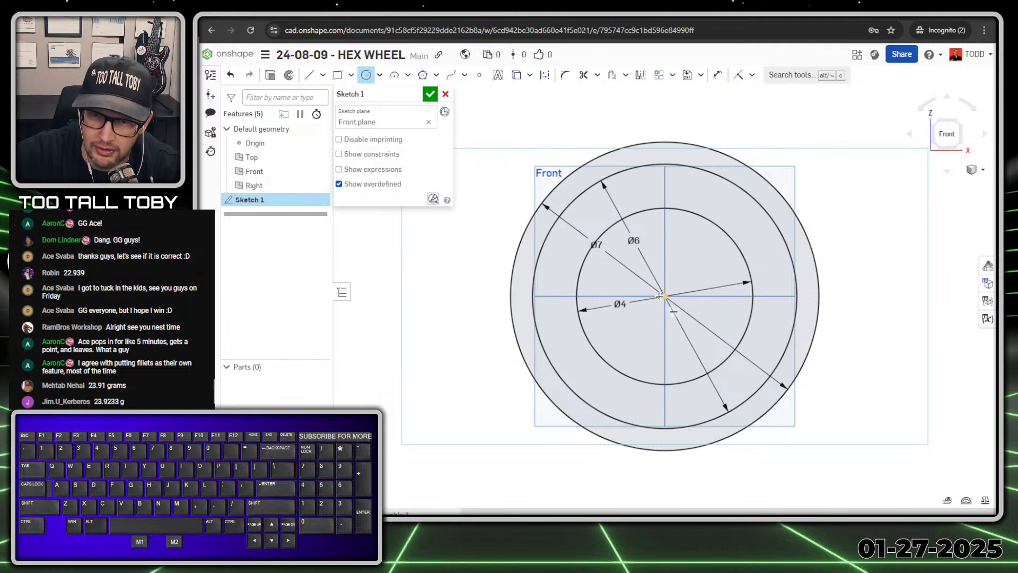
Draw the hub circle centred on the origin with a diameter of 1.5 in
{"action": "left_click_drag", "start_coordinate": [660, 296], "coordinate": [634, 340]}
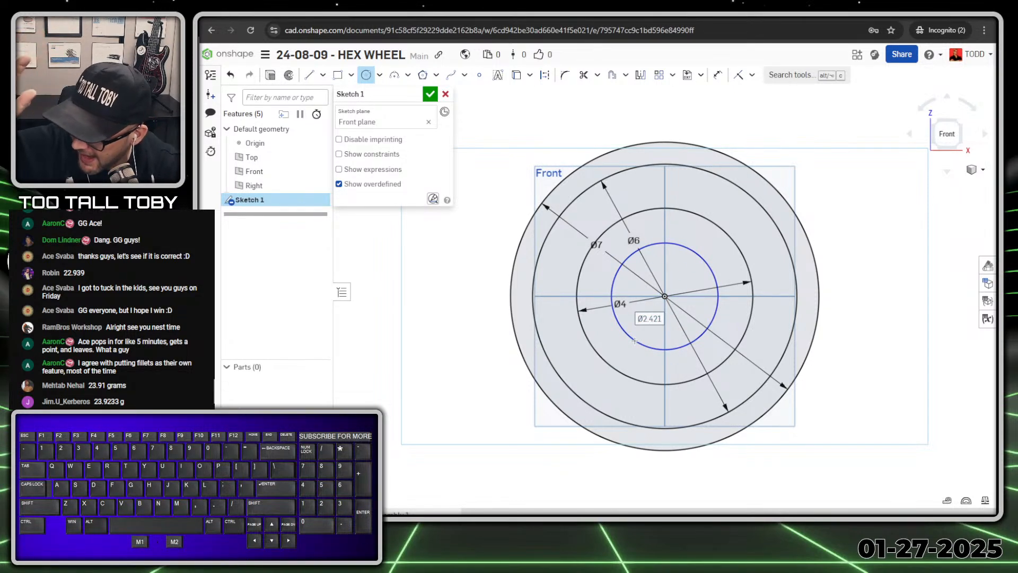
{"action": "type", "text": "2.5"}
{"action": "key", "text": "Return"}
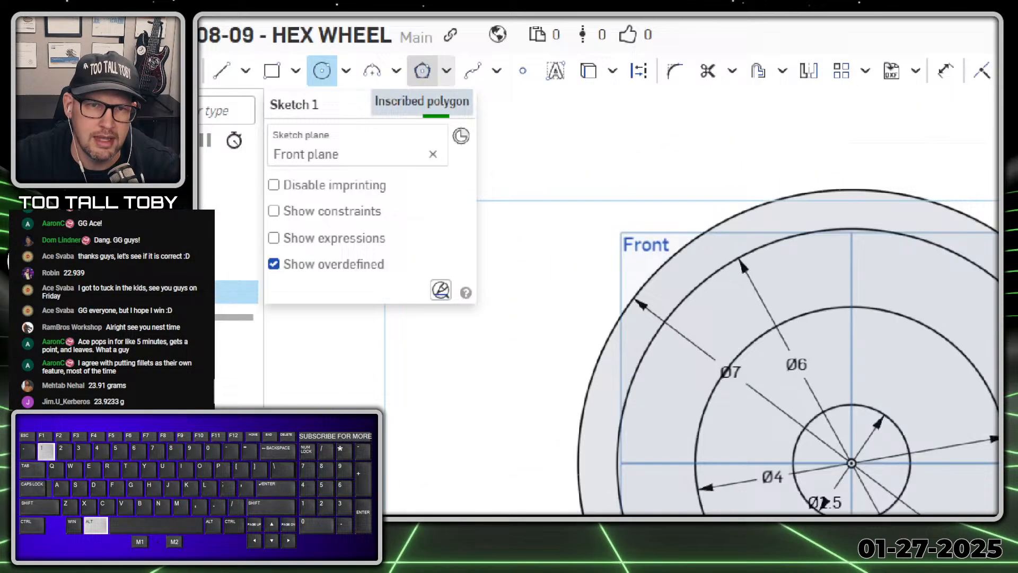
Draw a six-sided inscribed polygon centred on the origin and set its construction circle's diameter to 0.75 in
{"action": "left_click", "coordinate": [423, 79]}
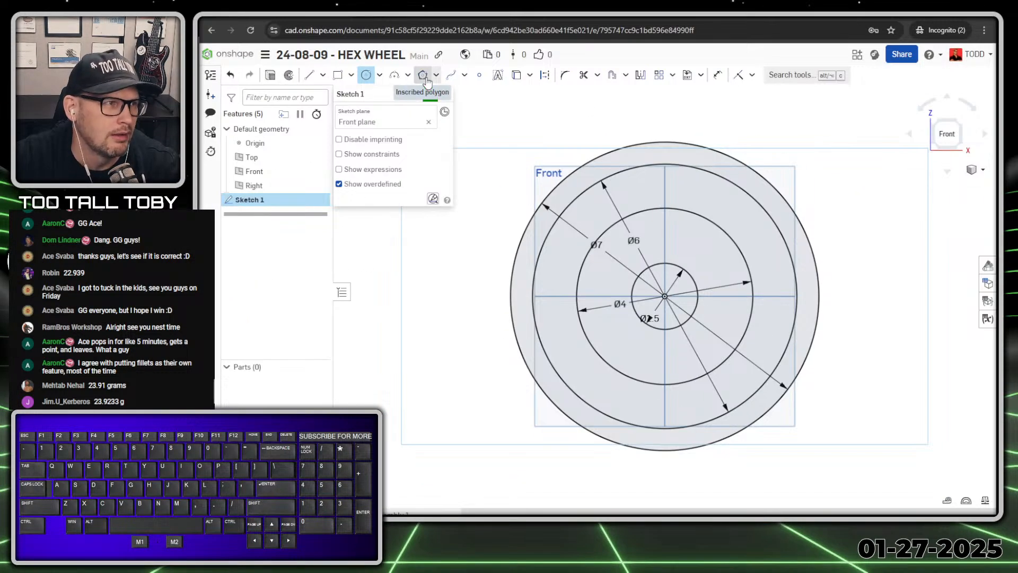
{"action": "left_click", "coordinate": [428, 80]}
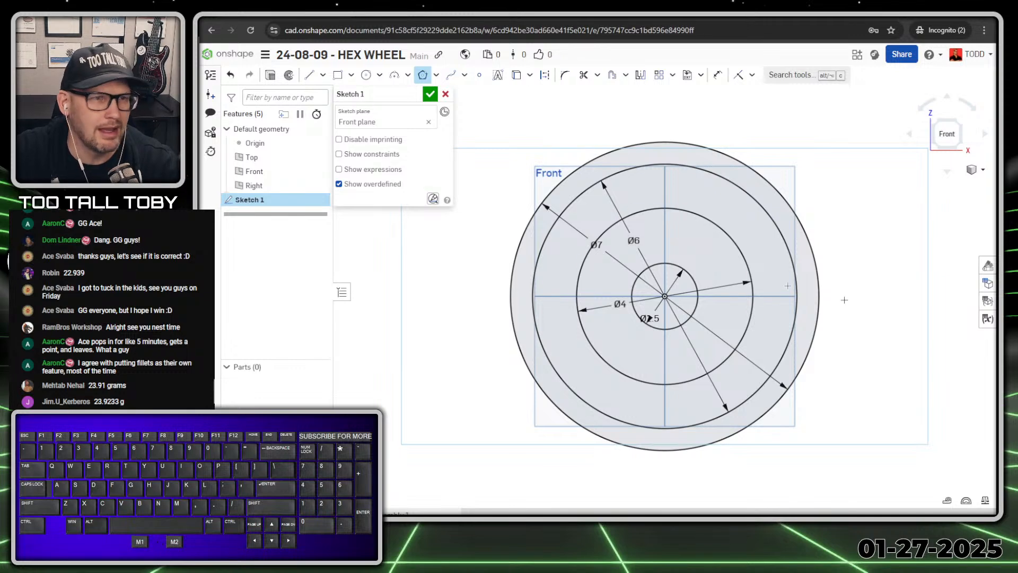
{"action": "left_click_drag", "start_coordinate": [665, 296], "coordinate": [683, 285]}
{"action": "left_click", "coordinate": [682, 285]}
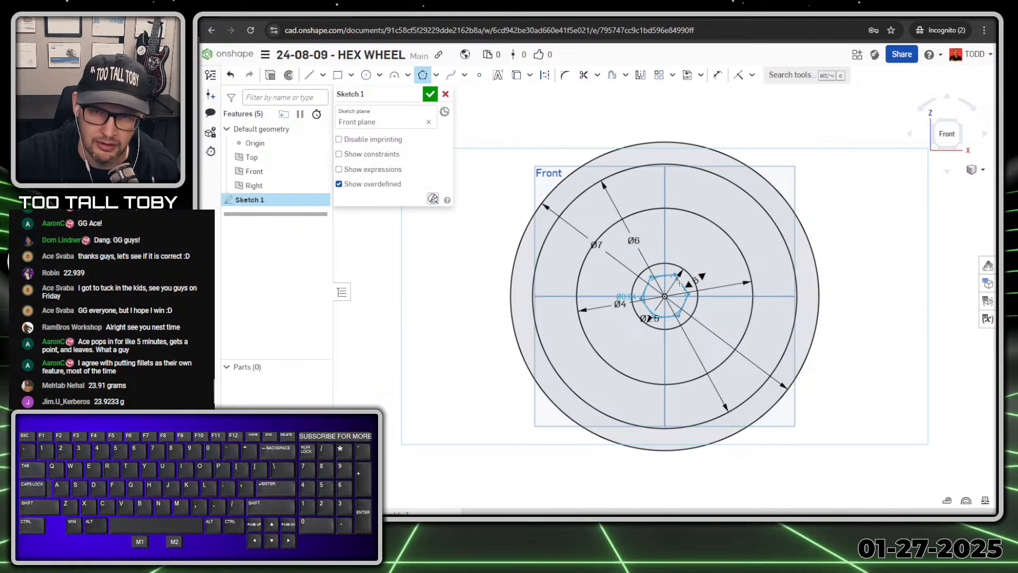
{"action": "left_click", "coordinate": [679, 282]}
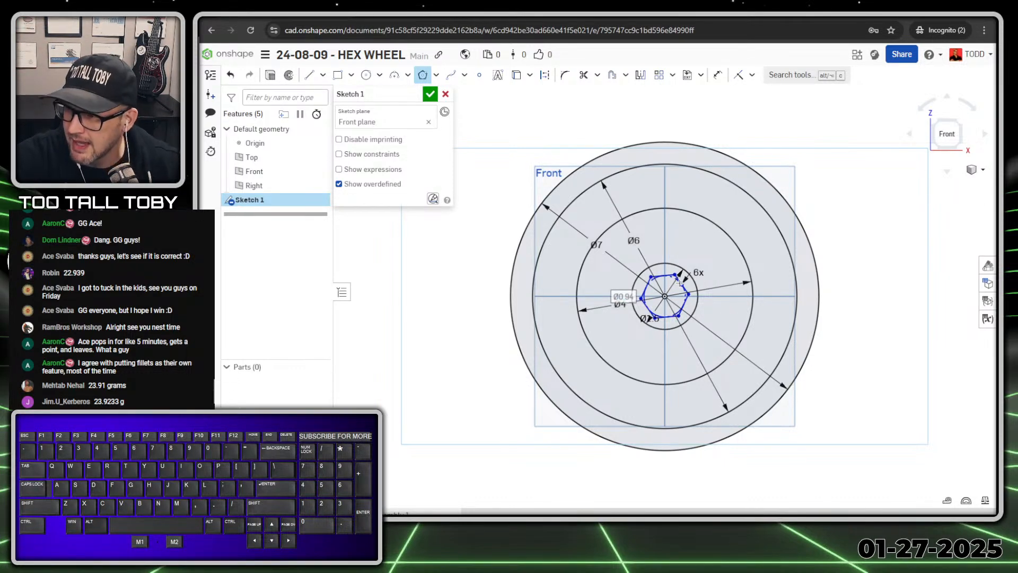
{"action": "type", "text": "0.75"}
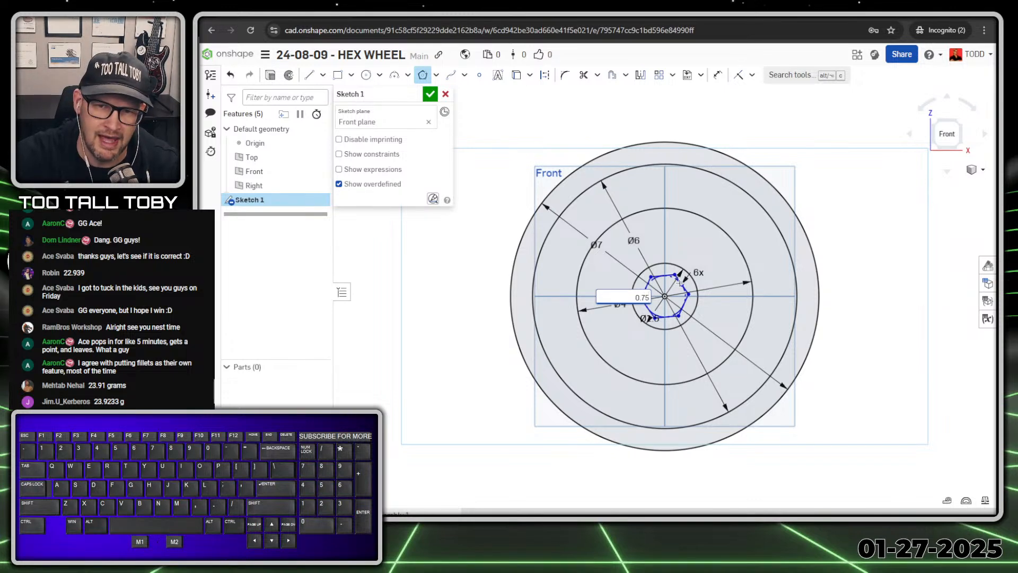
{"action": "key", "text": "Return"}
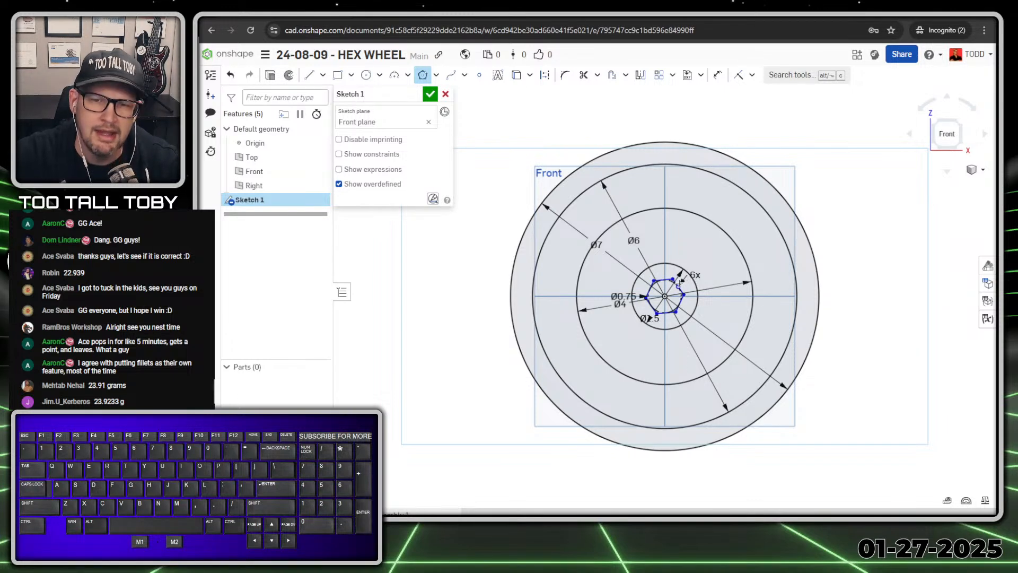
{"action": "key", "text": "Escape"}
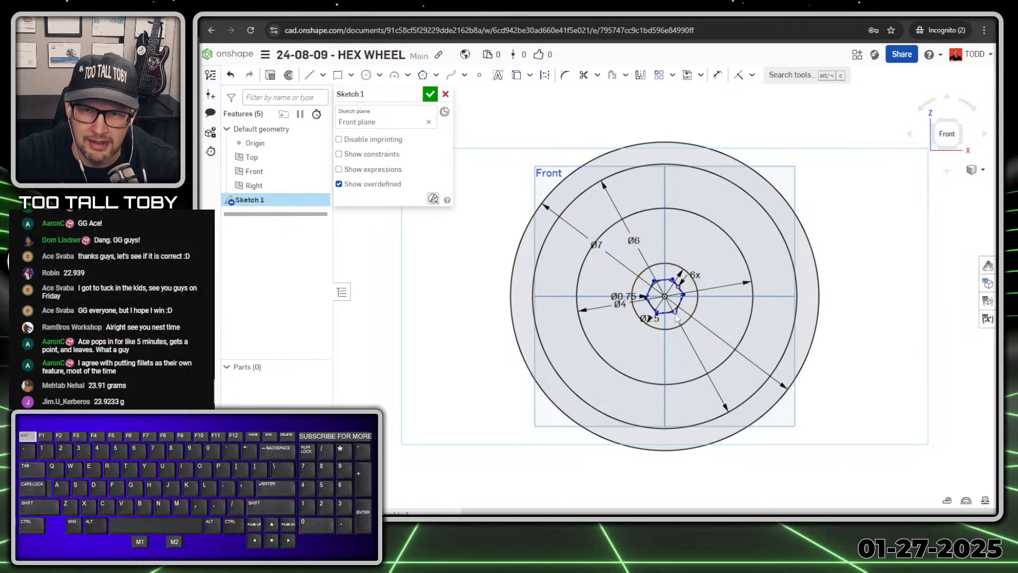
Rotate the hexagon slightly and constrain its lower side to be horizontal
{"action": "scroll", "coordinate": [681, 317], "scroll_direction": "up", "scroll_amount": 5}
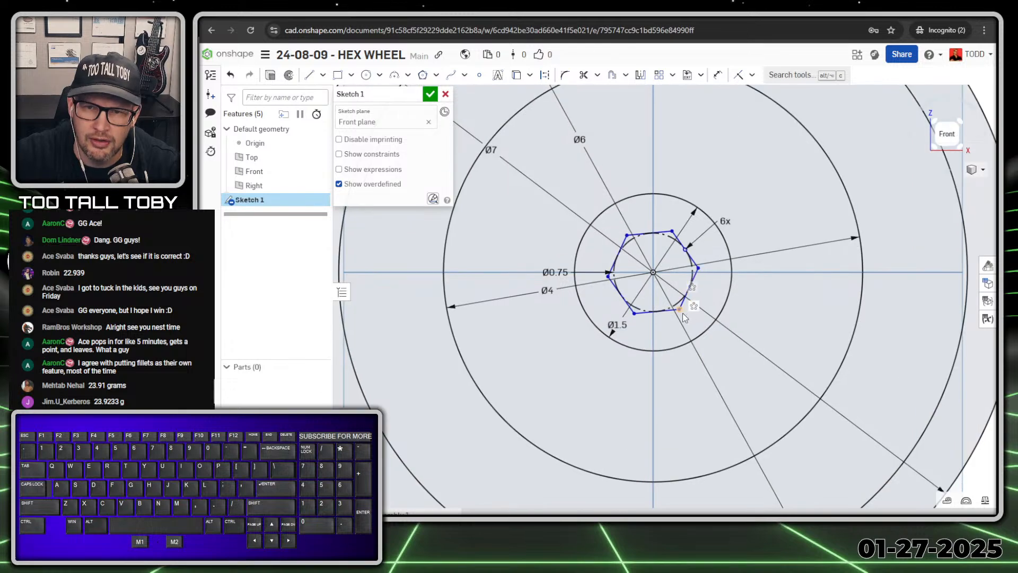
{"action": "left_click", "coordinate": [696, 304]}
{"action": "left_click_drag", "start_coordinate": [697, 304], "coordinate": [691, 322]}
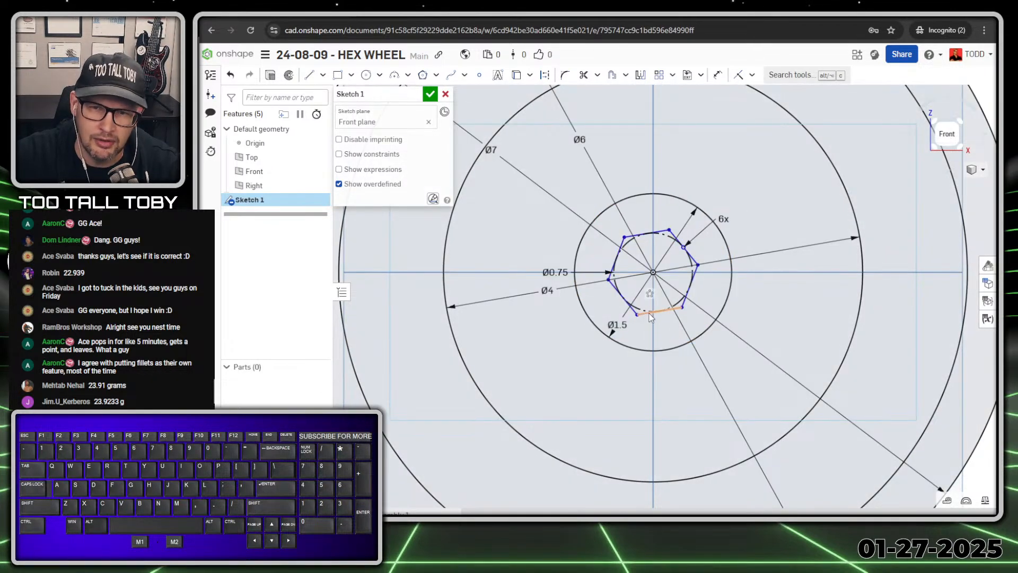
{"action": "left_click", "coordinate": [651, 315]}
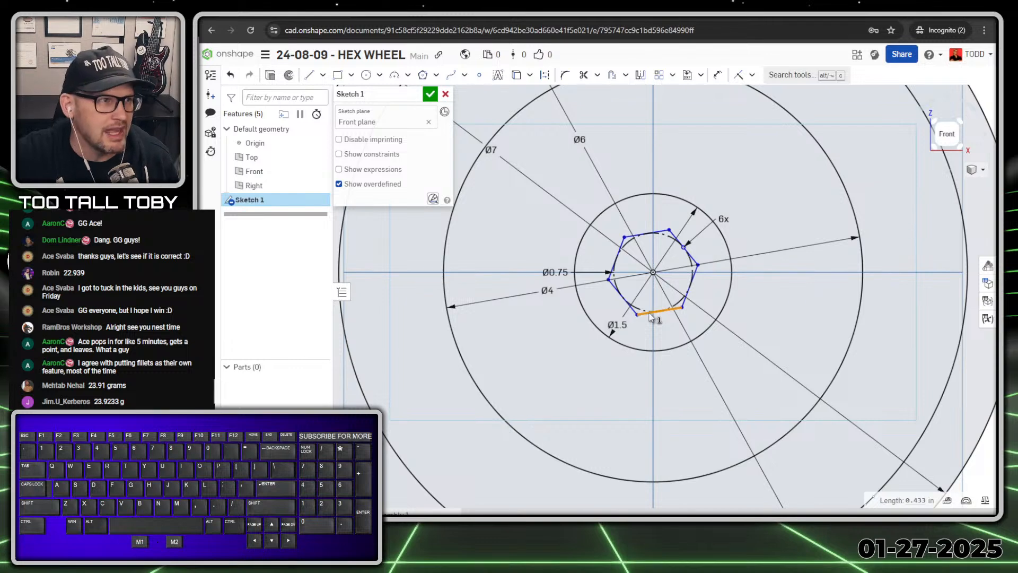
{"action": "key", "text": "h"}
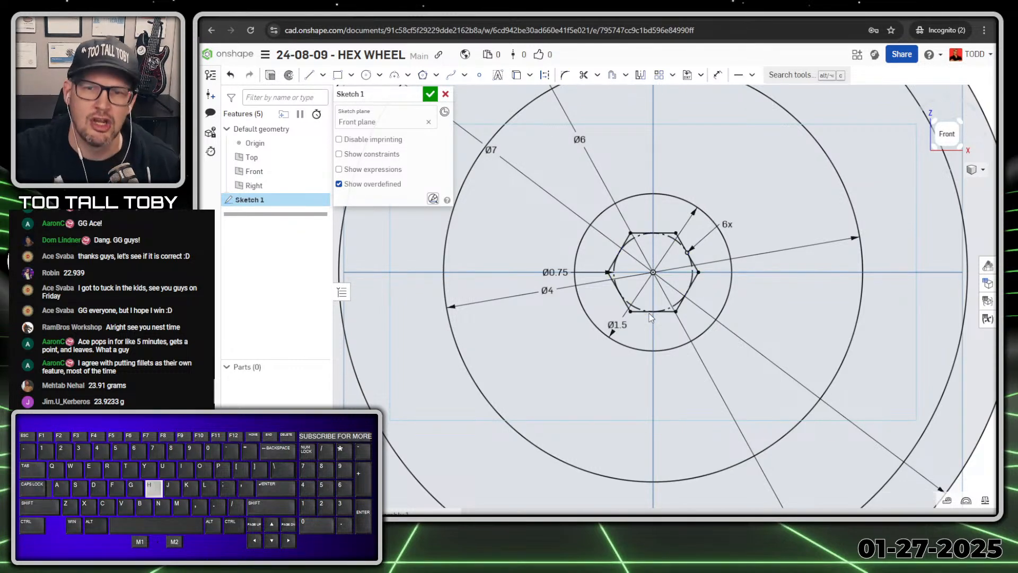
Convert the 4 in diameter circle to construction geometry
{"action": "scroll", "coordinate": [755, 342], "scroll_direction": "down", "scroll_amount": 2}
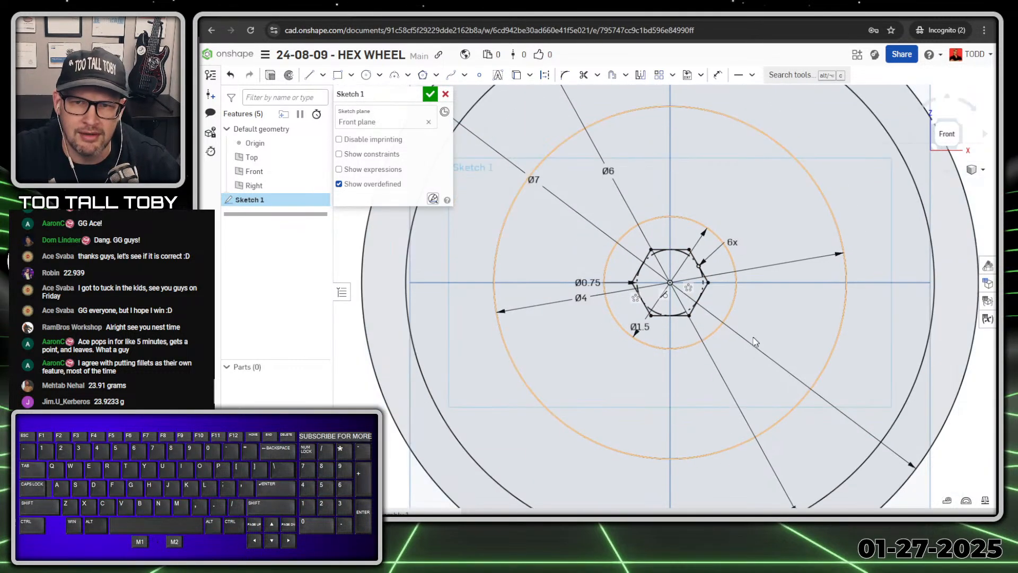
{"action": "scroll", "coordinate": [755, 342], "scroll_direction": "down", "scroll_amount": 2}
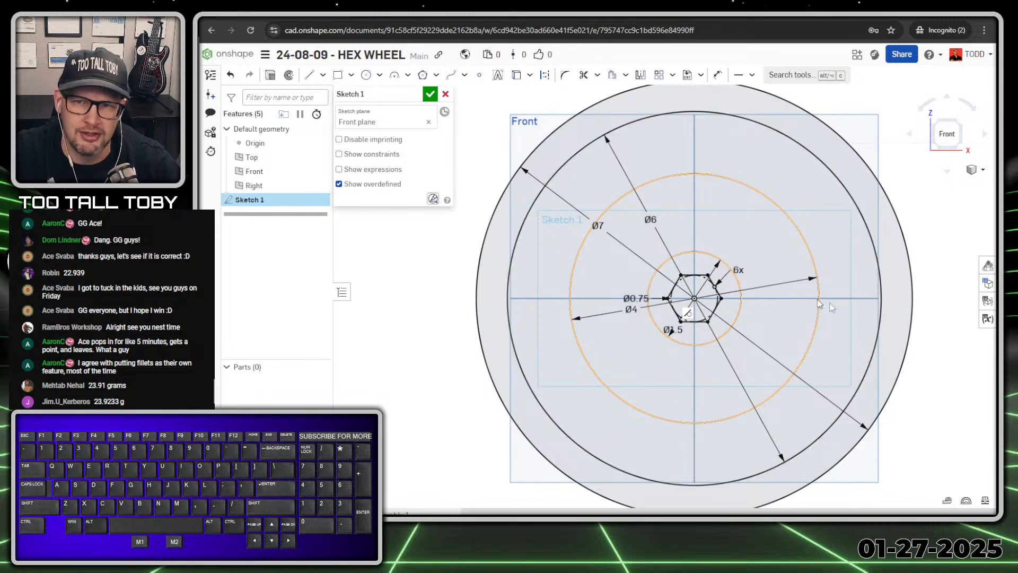
{"action": "scroll", "coordinate": [880, 354], "scroll_direction": "down", "scroll_amount": 5}
{"action": "scroll", "coordinate": [899, 397], "scroll_direction": "up", "scroll_amount": 3}
{"action": "scroll", "coordinate": [800, 393], "scroll_direction": "down", "scroll_amount": 1}
{"action": "middle_click_drag", "start_coordinate": [786, 395], "coordinate": [679, 403], "text": "ctrl"}
{"action": "scroll", "coordinate": [680, 403], "scroll_direction": "up", "scroll_amount": 1}
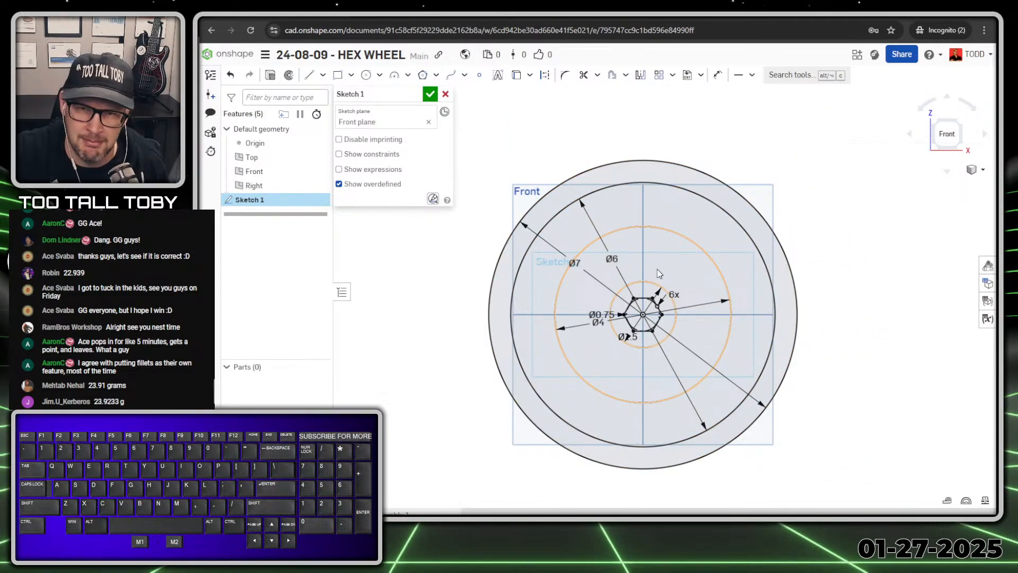
{"action": "left_click", "coordinate": [673, 234]}
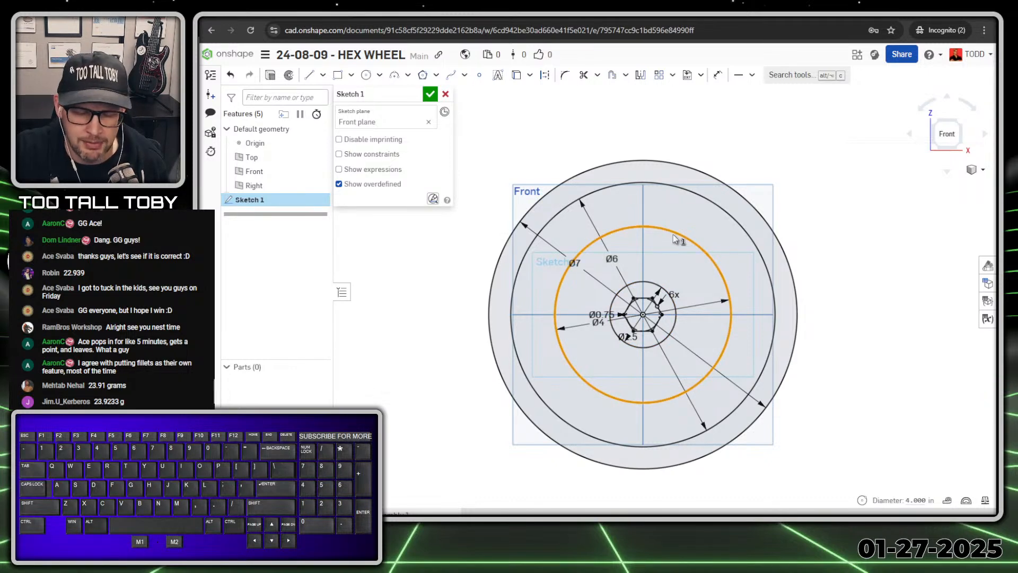
{"action": "key", "text": "q"}
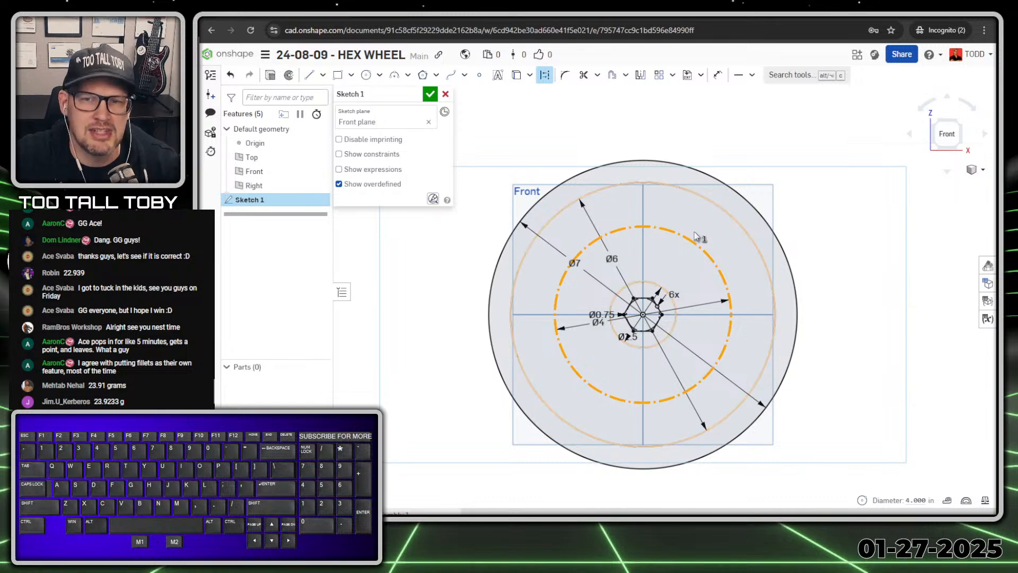
{"action": "left_click", "coordinate": [732, 143]}
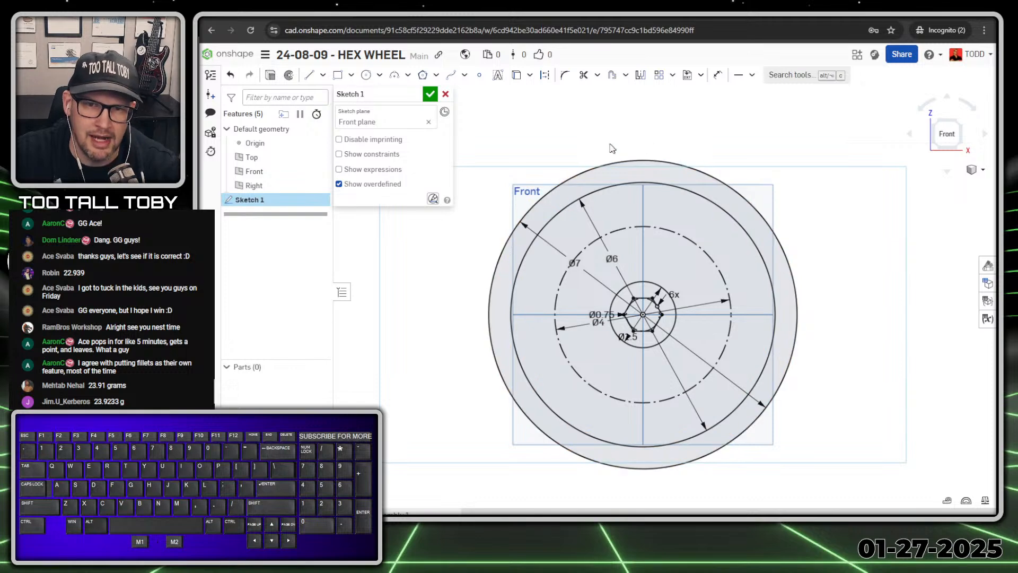
Extrude only the ring between the 6 in and 7 in circles as a new solid, blind, with a depth of 1.5 in
{"action": "right_click_drag", "start_coordinate": [714, 149], "coordinate": [694, 165]}
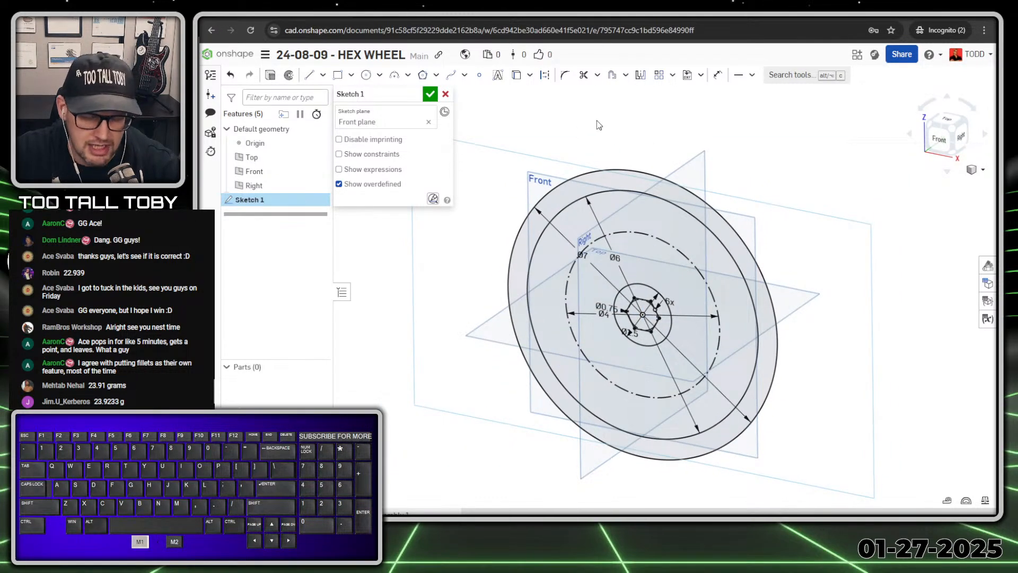
{"action": "key", "text": "s"}
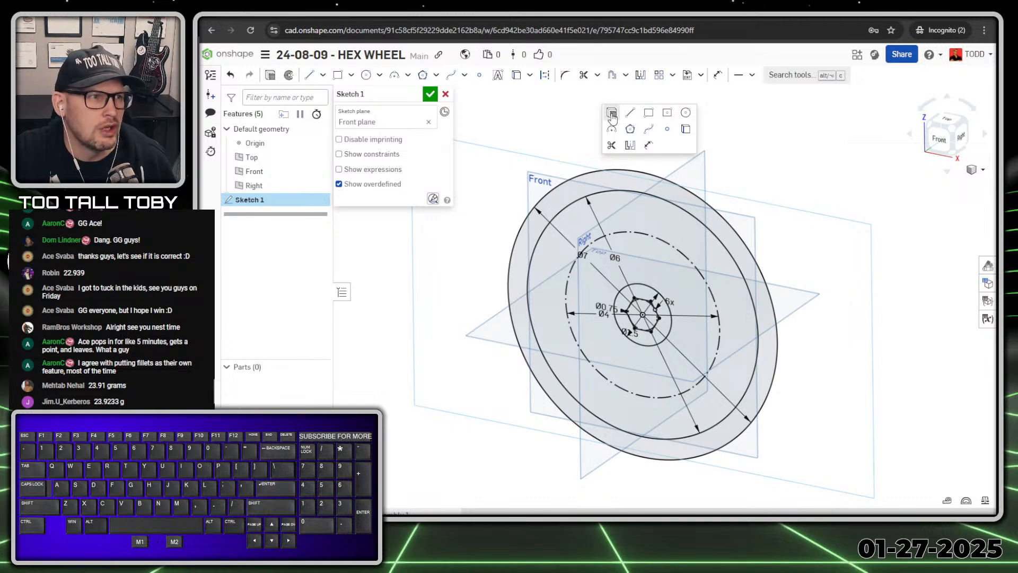
{"action": "right_click", "coordinate": [679, 142]}
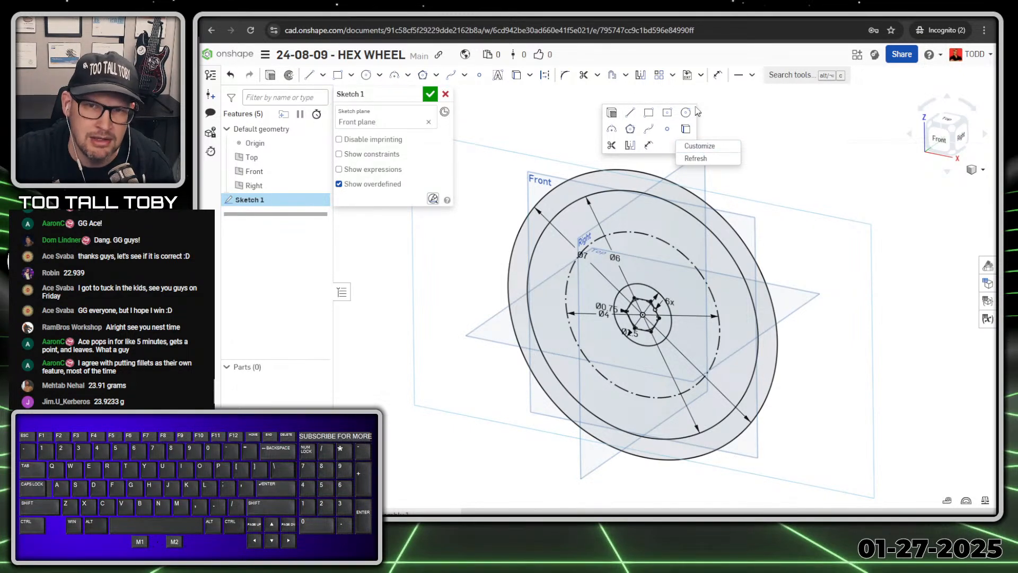
{"action": "left_click", "coordinate": [612, 114]}
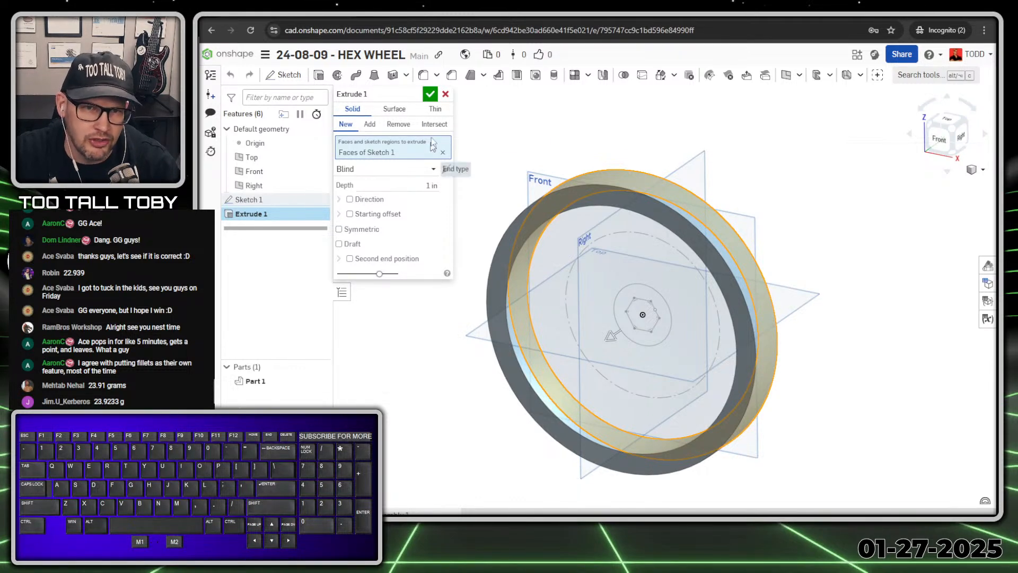
{"action": "key", "text": "space"}
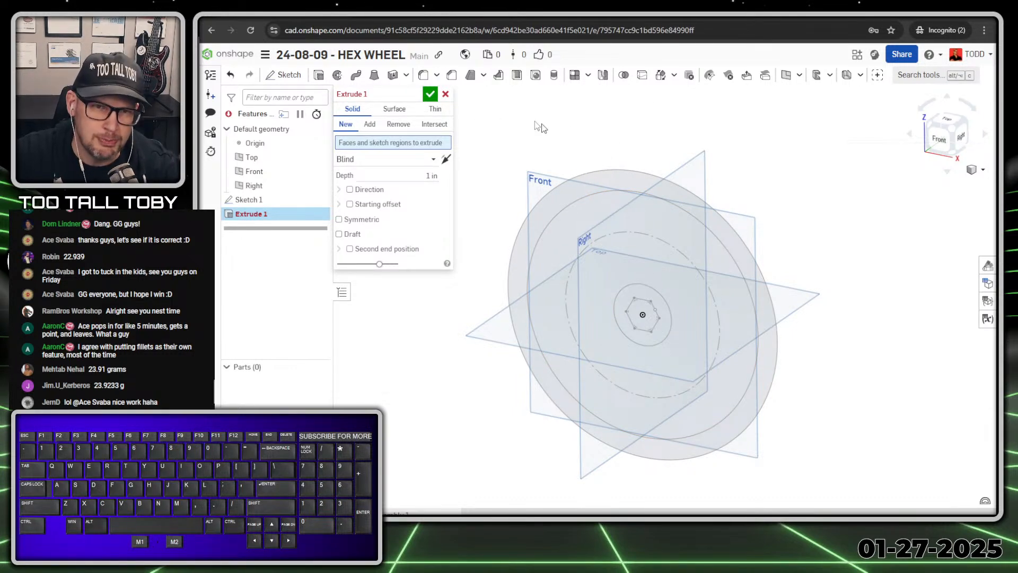
{"action": "left_click", "coordinate": [630, 186]}
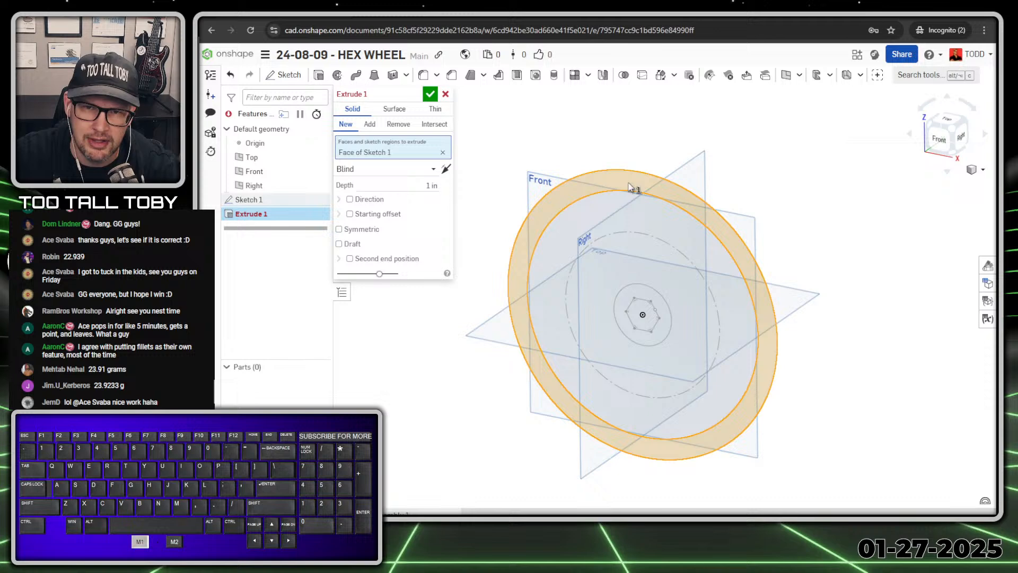
{"action": "left_click", "coordinate": [432, 185]}
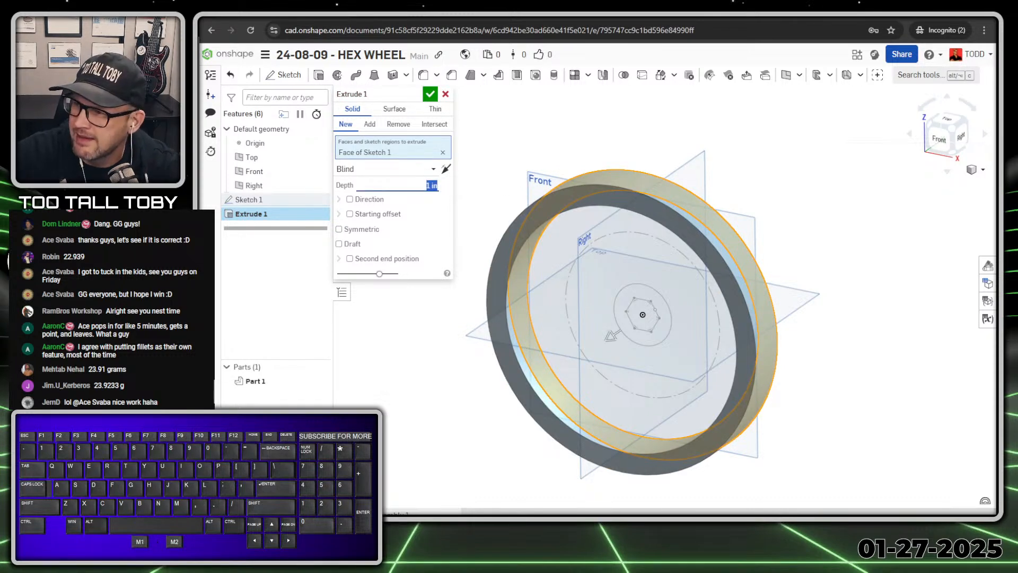
{"action": "type", "text": "1.5"}
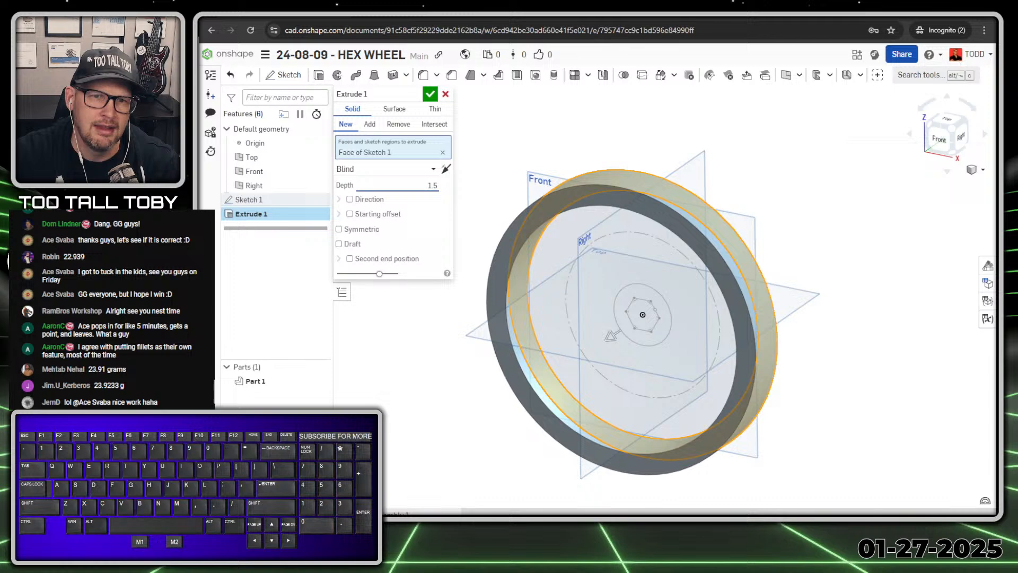
{"action": "key", "text": "Return"}
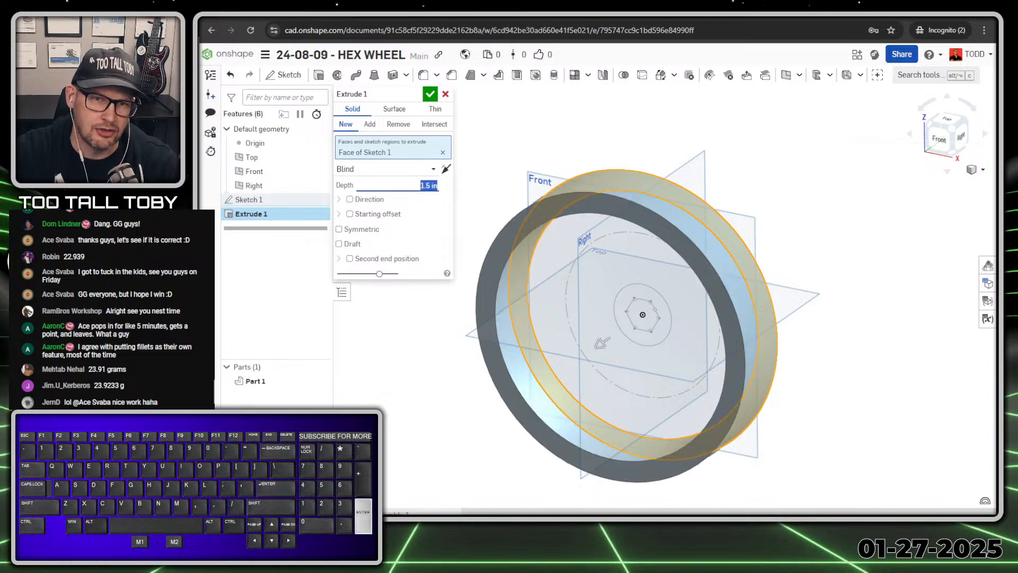
Make the rim extrusion symmetric about the Front plane and finish the feature
{"action": "key", "text": "Tab"}
{"action": "key", "text": "Tab"}
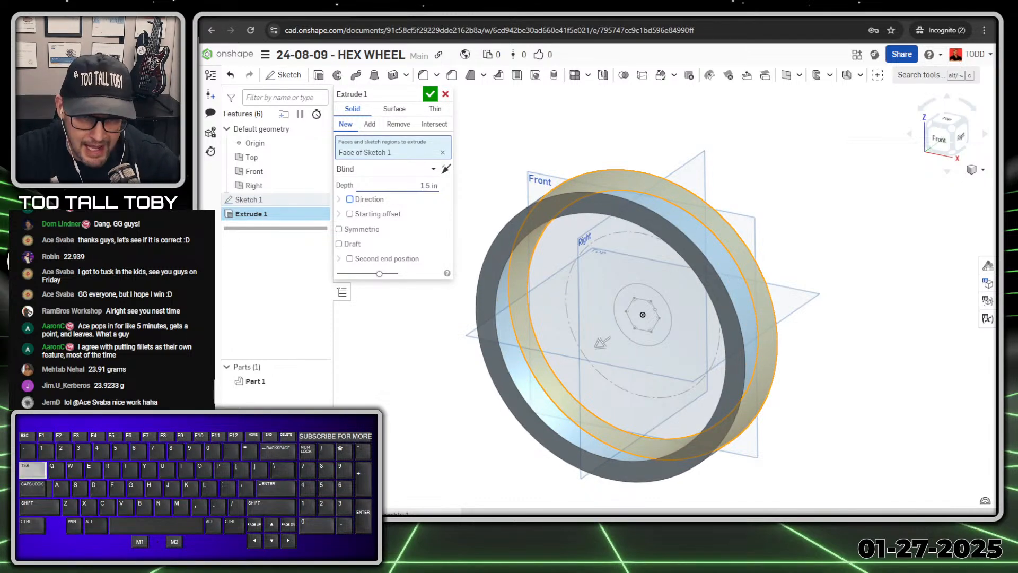
{"action": "key", "text": "Tab"}
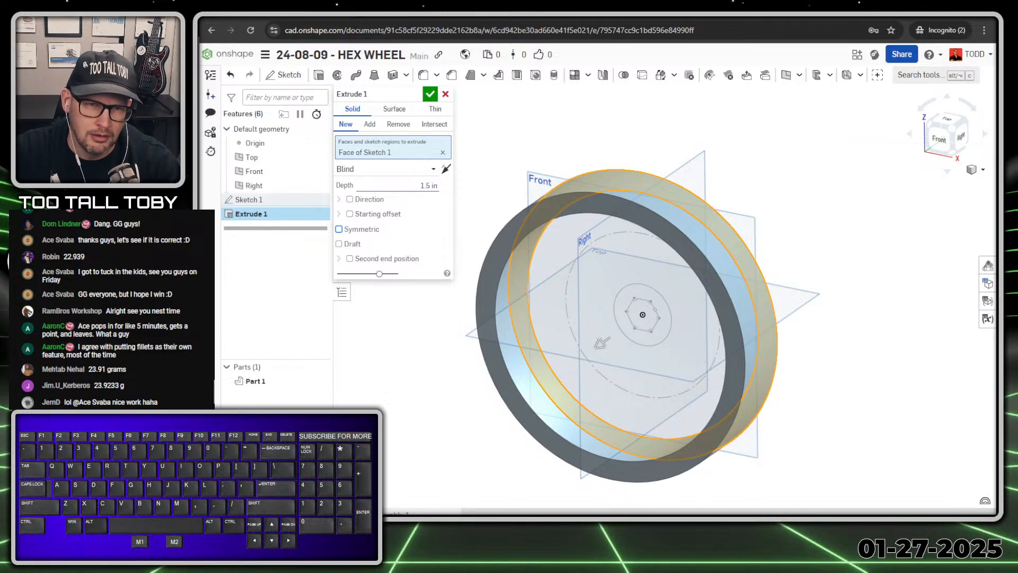
{"action": "key", "text": "space"}
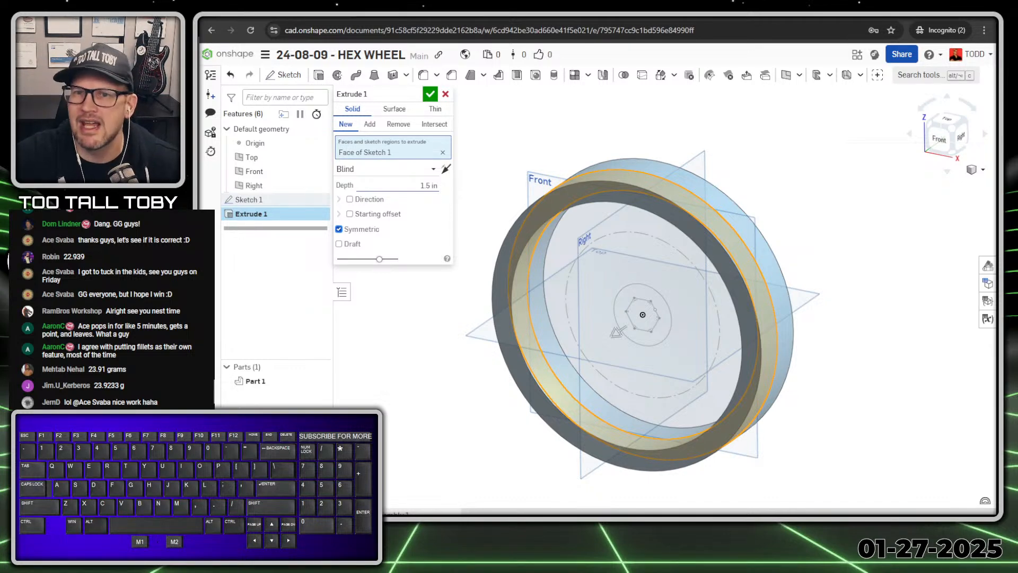
{"action": "key", "text": "Return"}
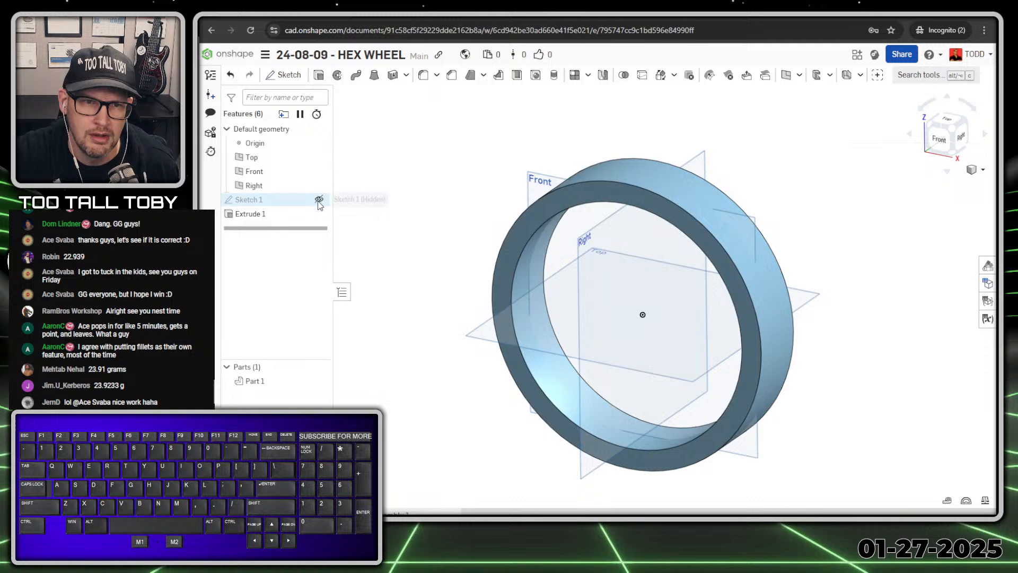
Show Sketch 1 again and extrude the hub region around the hex as a new solid, 2 in deep and symmetric
{"action": "left_click", "coordinate": [319, 196]}
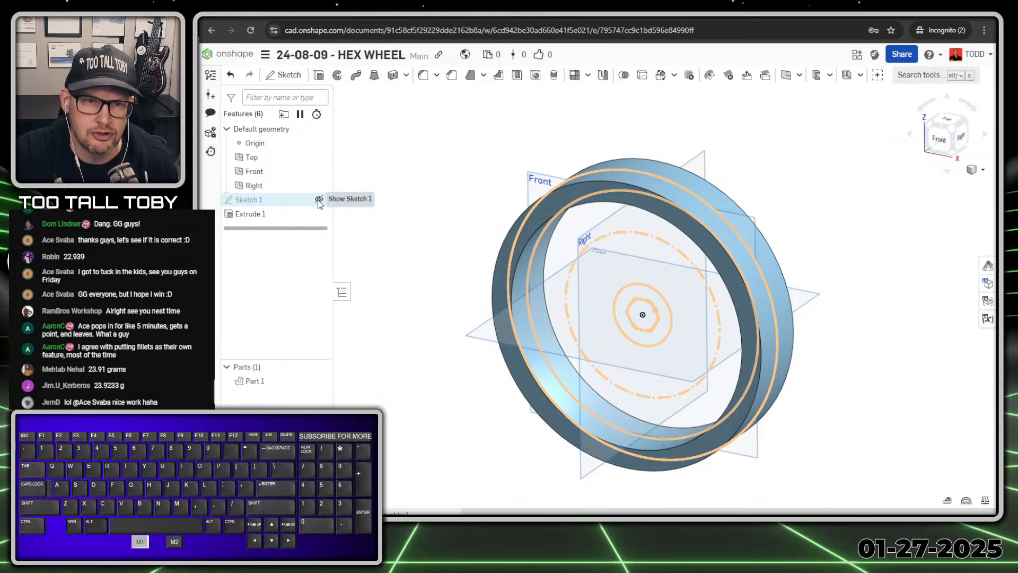
{"action": "left_click", "coordinate": [319, 75]}
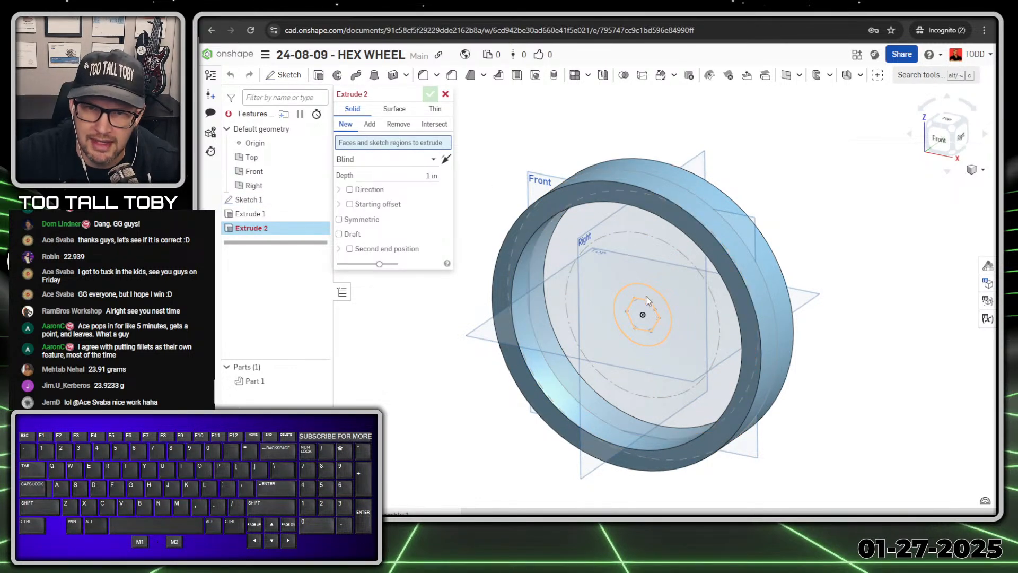
{"action": "left_click", "coordinate": [647, 300]}
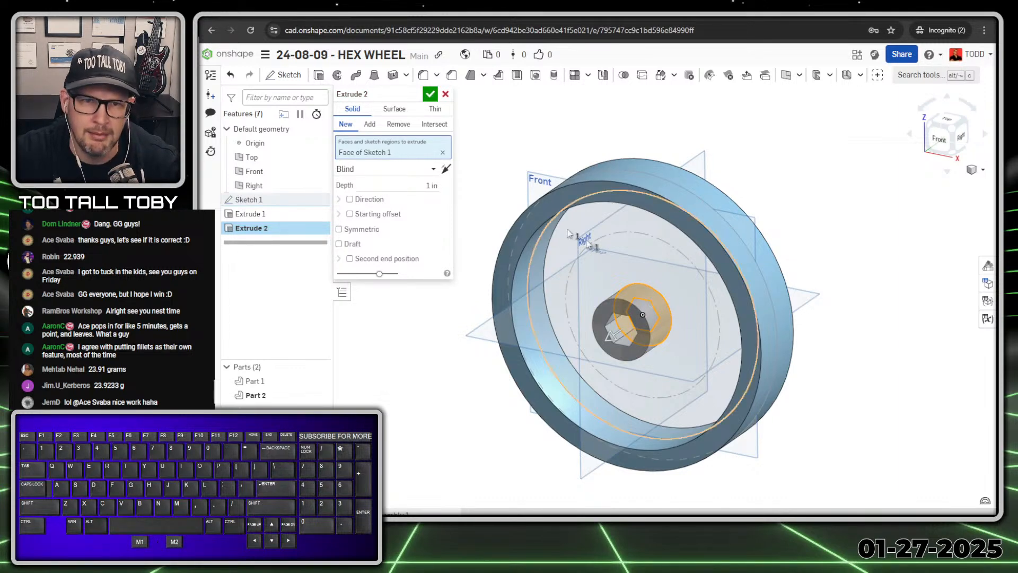
{"action": "left_click", "coordinate": [432, 185]}
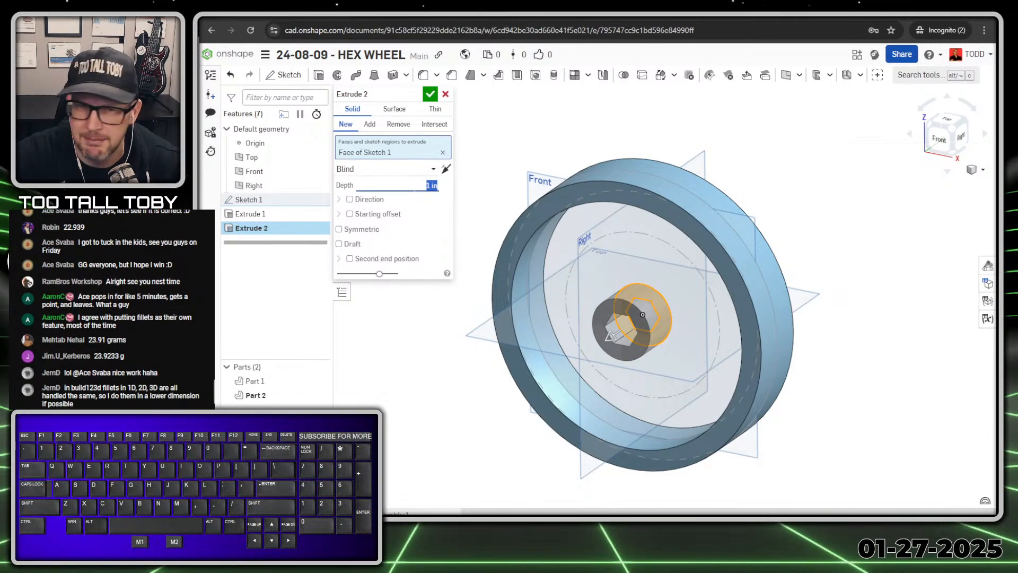
{"action": "type", "text": "2"}
{"action": "key", "text": "Tab"}
{"action": "key", "text": "Tab"}
{"action": "key", "text": "Tab"}
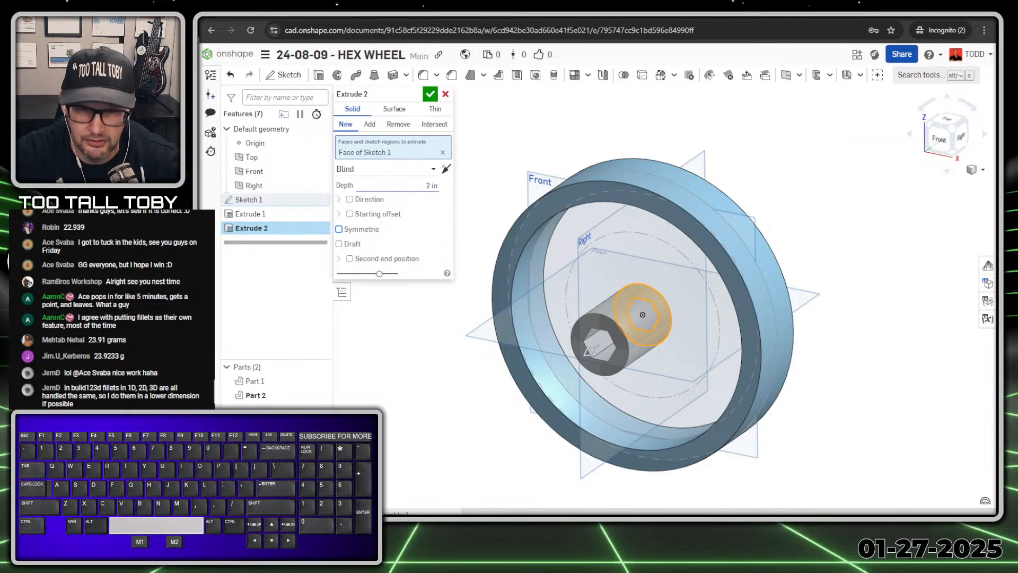
{"action": "key", "text": "space"}
{"action": "key", "text": "Return"}
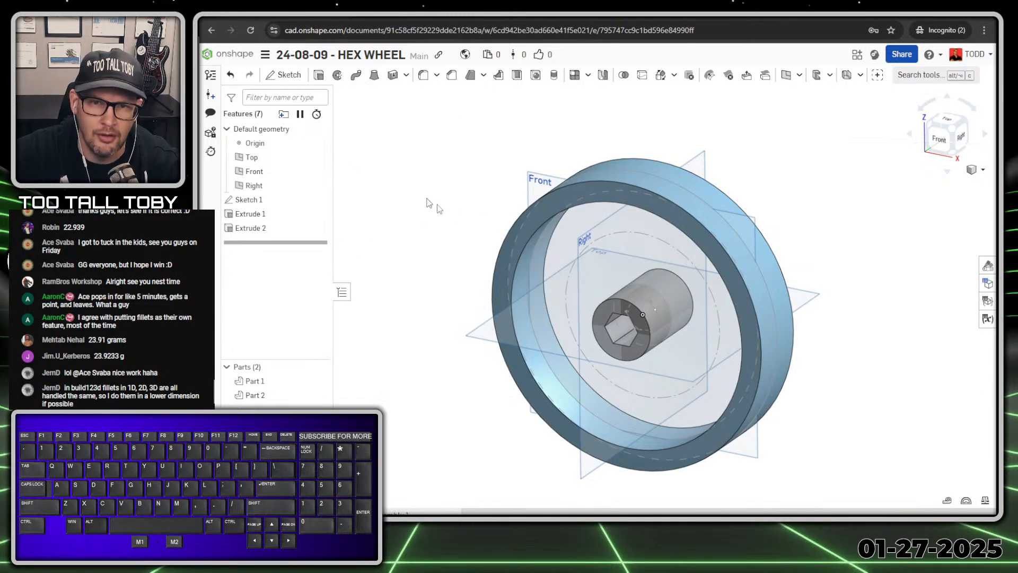
Start a sketch on the Front plane and draw a three-point arc of about 1.79 in radius from the hub's edge to the rim's inner edge
{"action": "left_click", "coordinate": [541, 179]}
{"action": "key", "text": "s"}
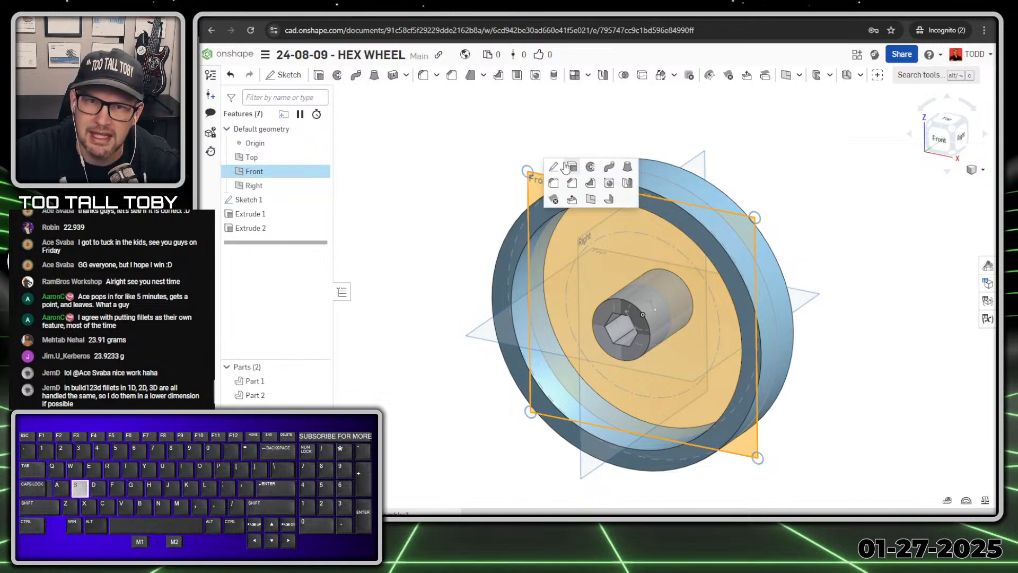
{"action": "left_click", "coordinate": [554, 167]}
{"action": "key", "text": "n"}
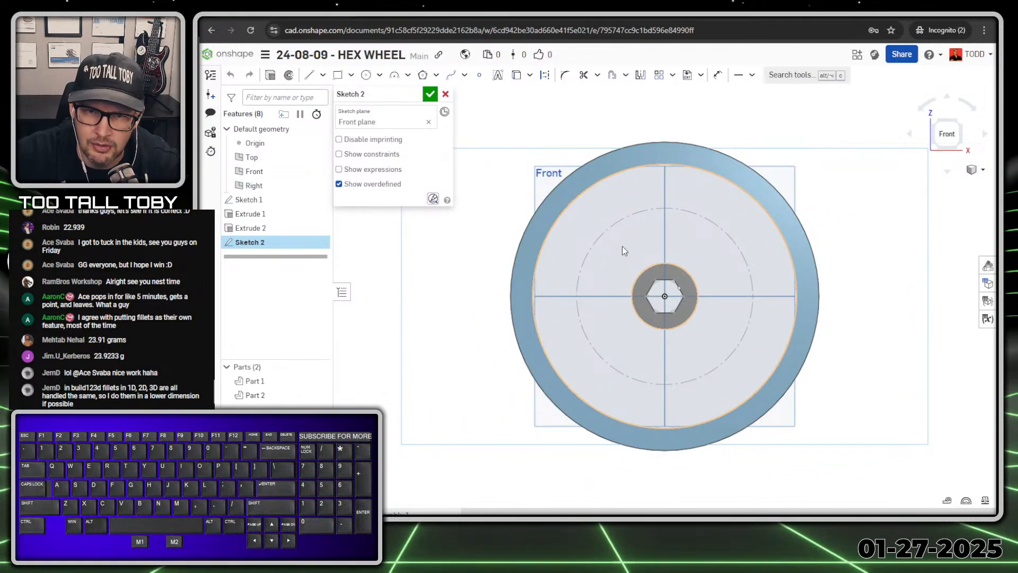
{"action": "key", "text": "s"}
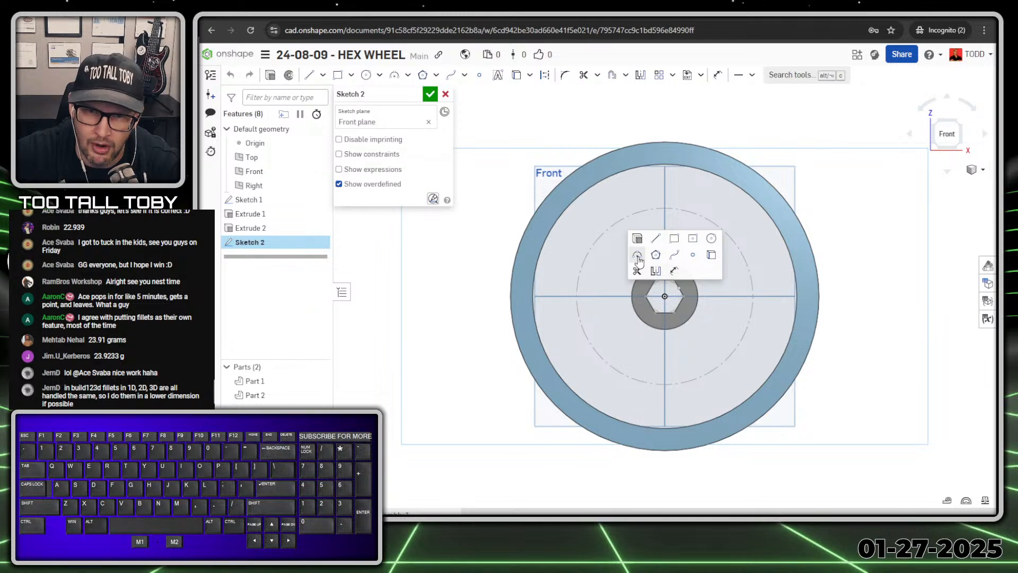
{"action": "left_click", "coordinate": [636, 256]}
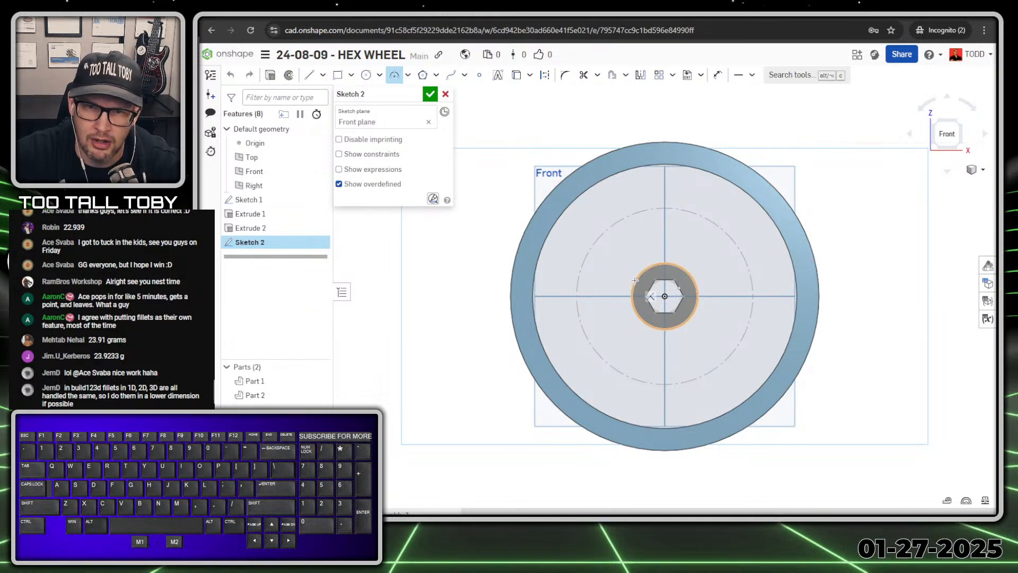
{"action": "left_click_drag", "start_coordinate": [636, 279], "coordinate": [608, 247]}
{"action": "left_click", "coordinate": [557, 219]}
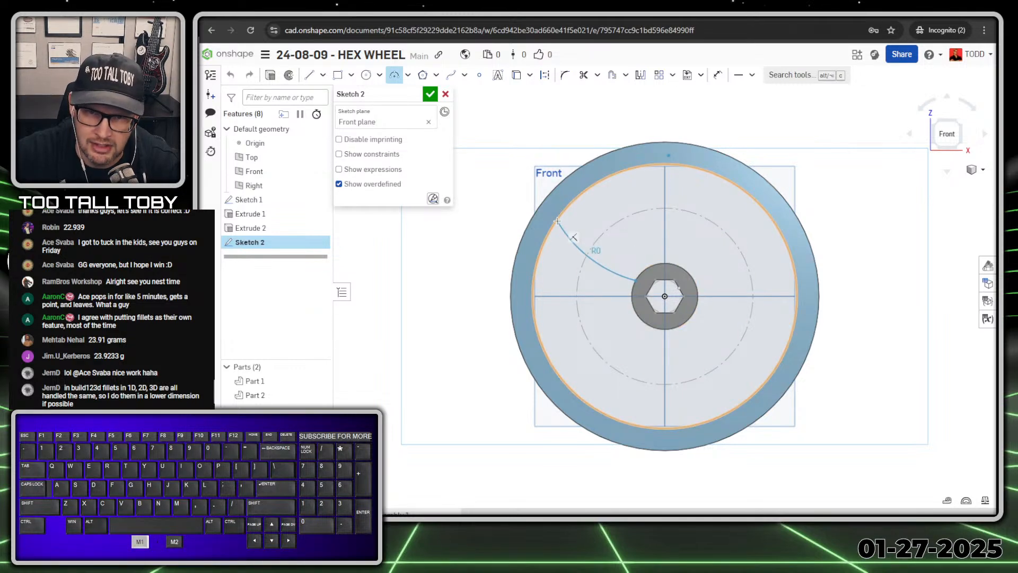
{"action": "left_click", "coordinate": [592, 228]}
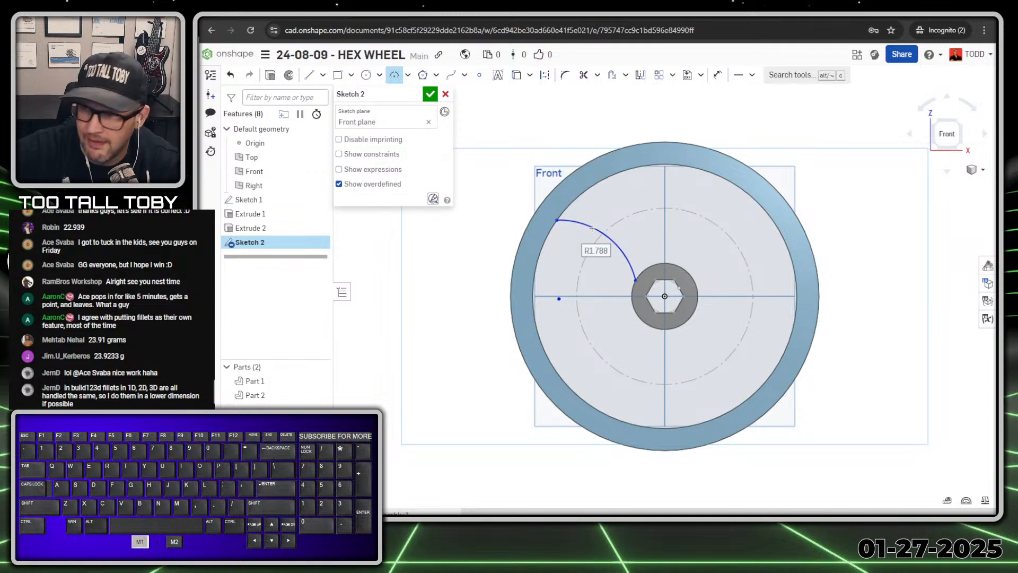
Set the first spoke arc's radius to 1.5 in and draw a second arc outside it from hub to rim with a 2 in radius
{"action": "type", "text": "1.5"}
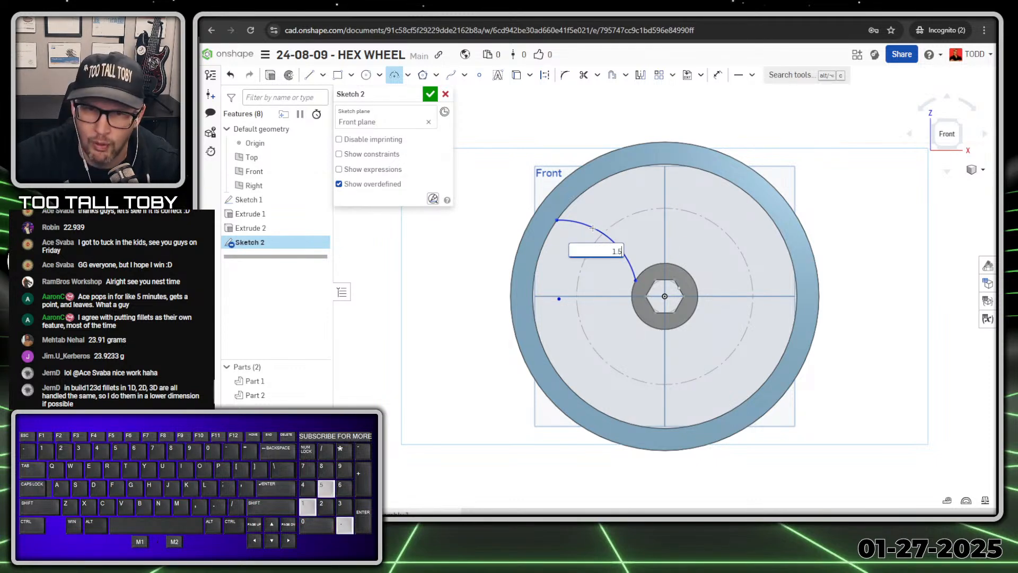
{"action": "key", "text": "Return"}
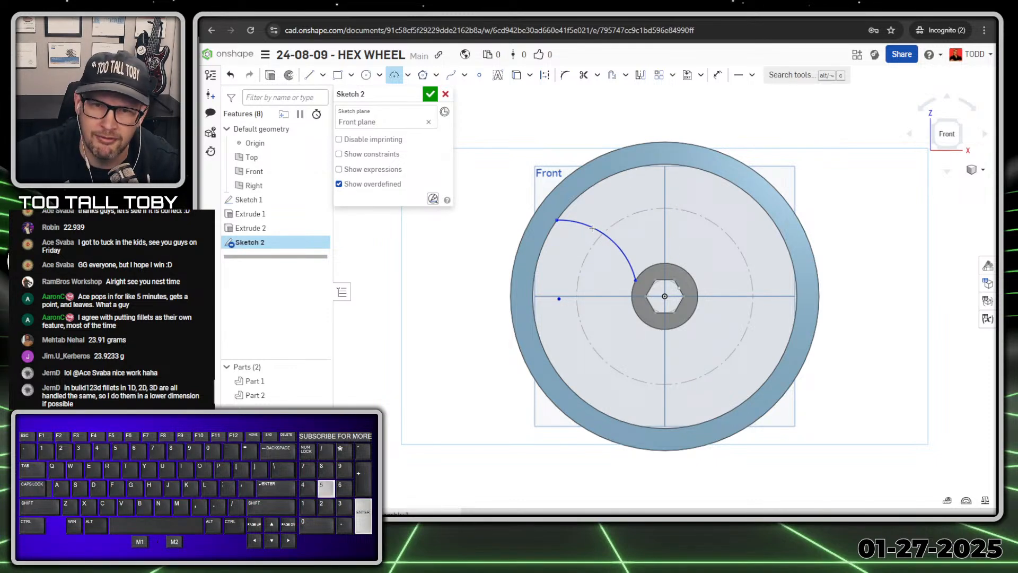
{"action": "left_click", "coordinate": [651, 267]}
{"action": "left_click", "coordinate": [600, 181]}
{"action": "left_click", "coordinate": [626, 192]}
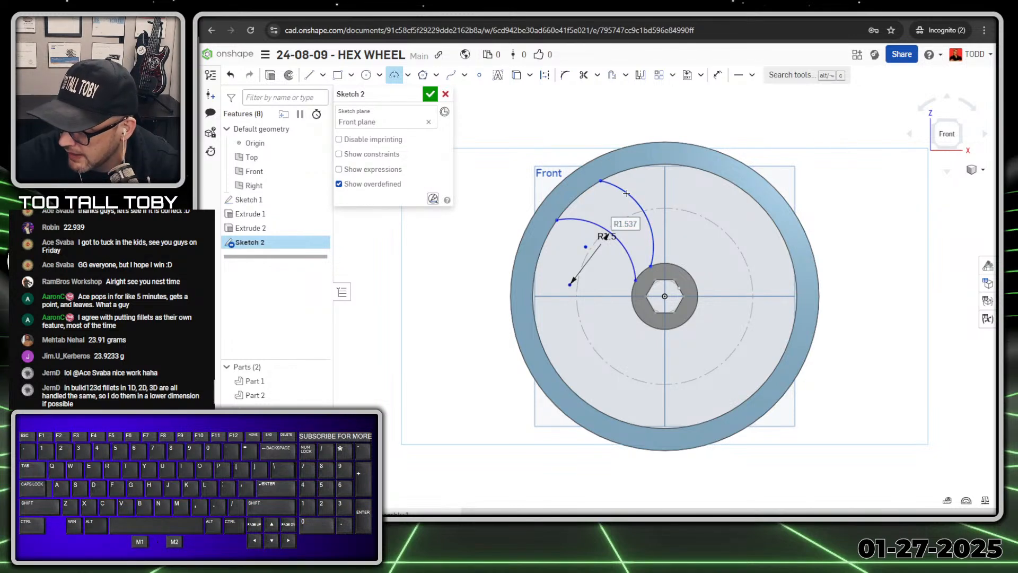
{"action": "type", "text": "1.5"}
{"action": "key", "text": "Return"}
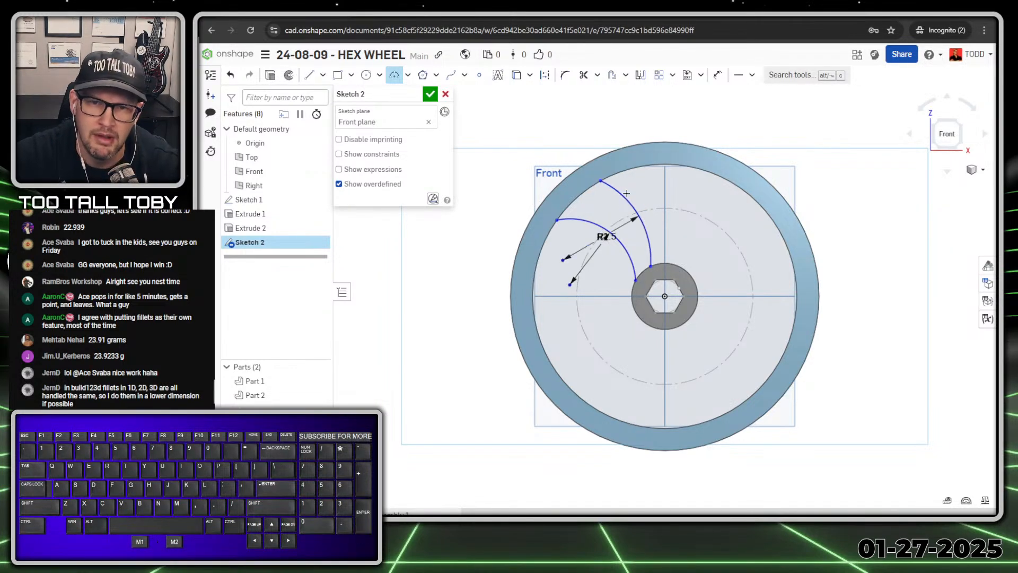
Make the centre points of the two spoke arcs coincident
{"action": "scroll", "coordinate": [610, 255], "scroll_direction": "up", "scroll_amount": 3}
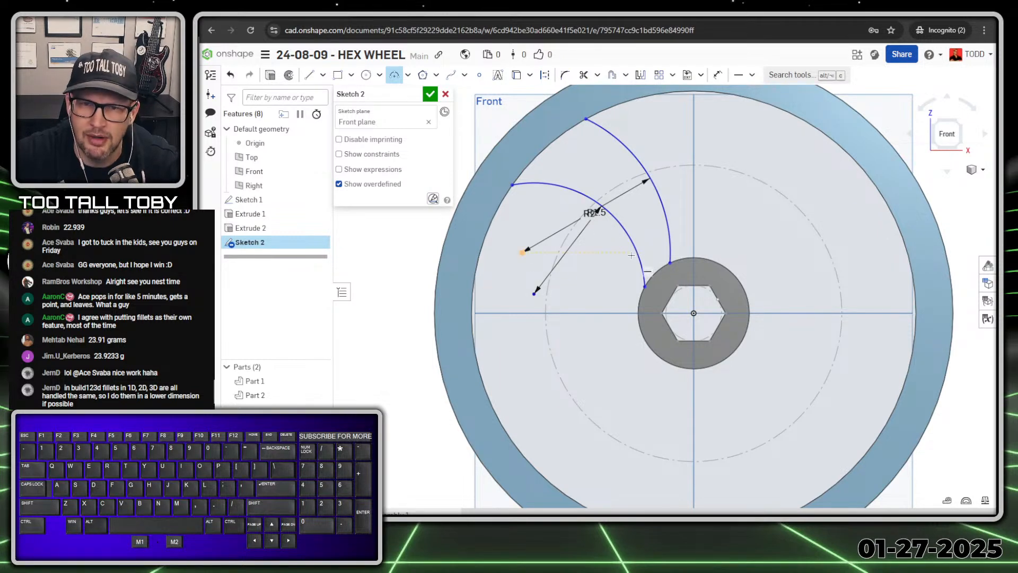
{"action": "key", "text": "Escape"}
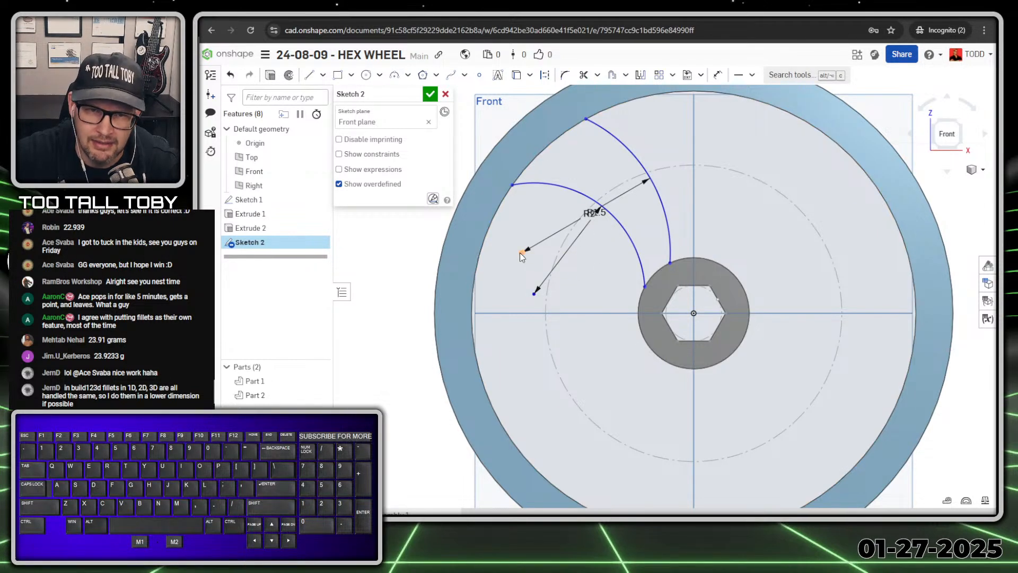
{"action": "key", "text": "d"}
{"action": "left_click", "coordinate": [521, 253]}
{"action": "left_click", "coordinate": [534, 293]}
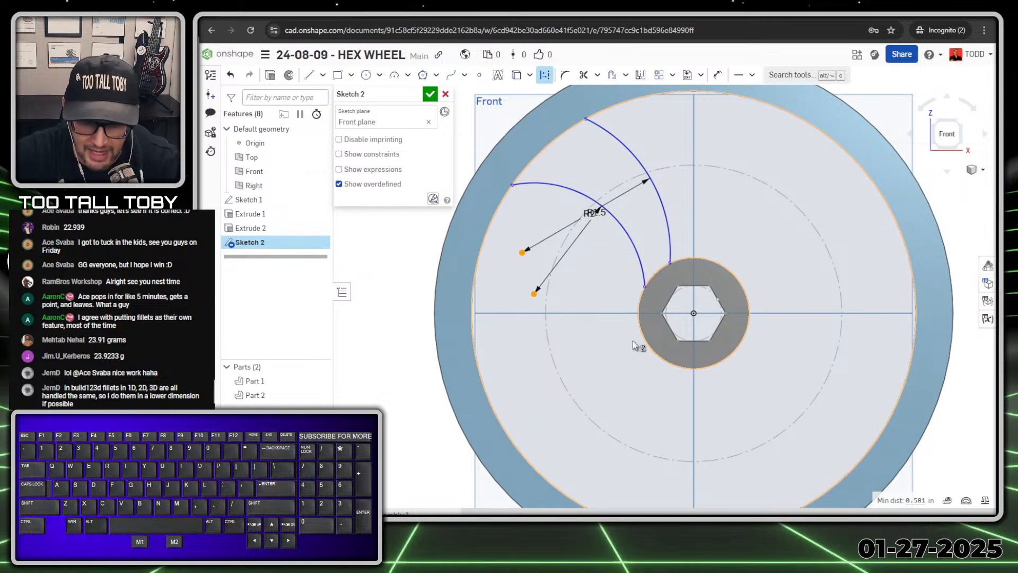
{"action": "key", "text": "i"}
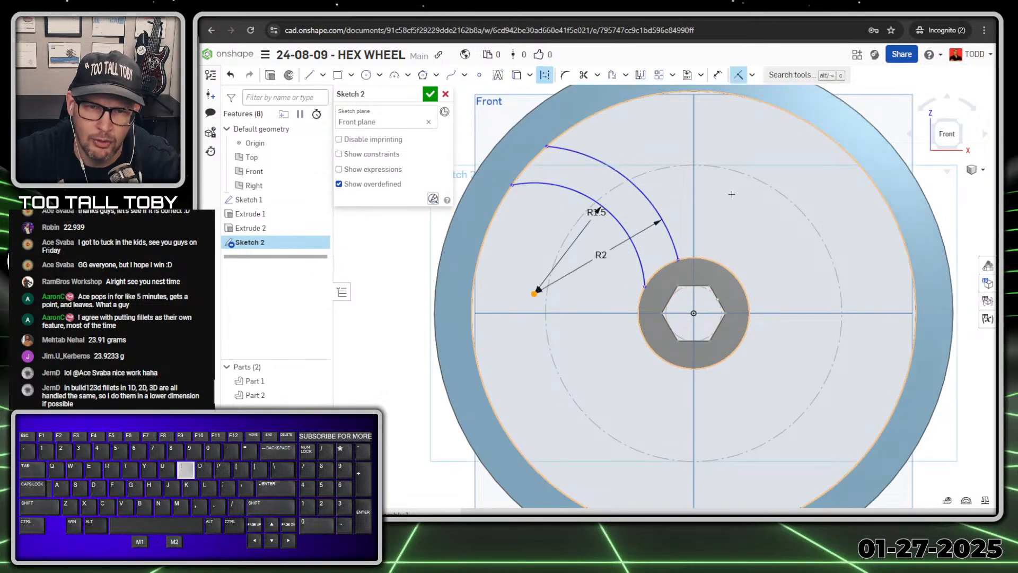
{"action": "key", "text": "Escape"}
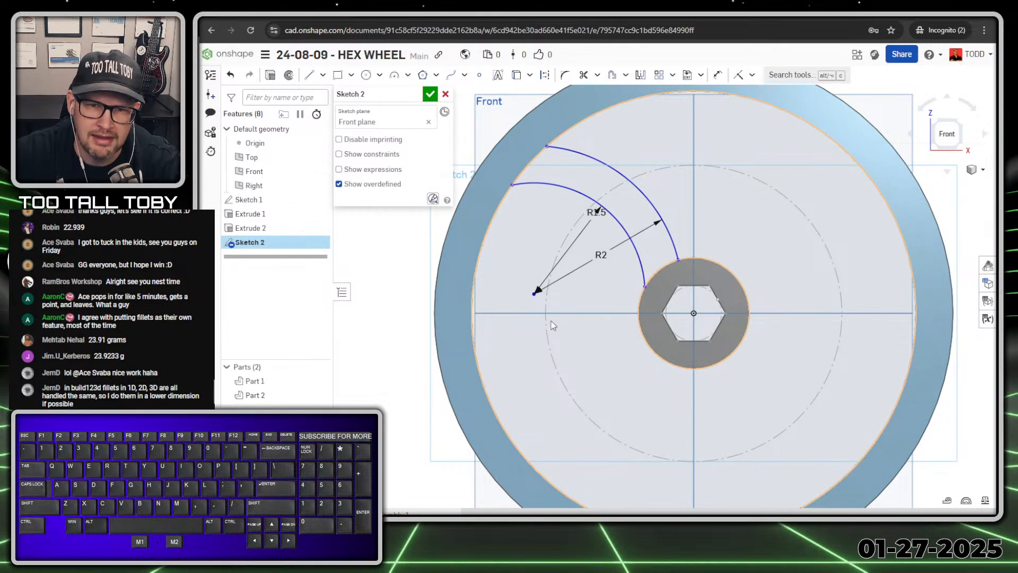
Constrain the arcs' shared centre onto the 4 in construction circle and align it horizontally with the origin
{"action": "left_click", "coordinate": [547, 325]}
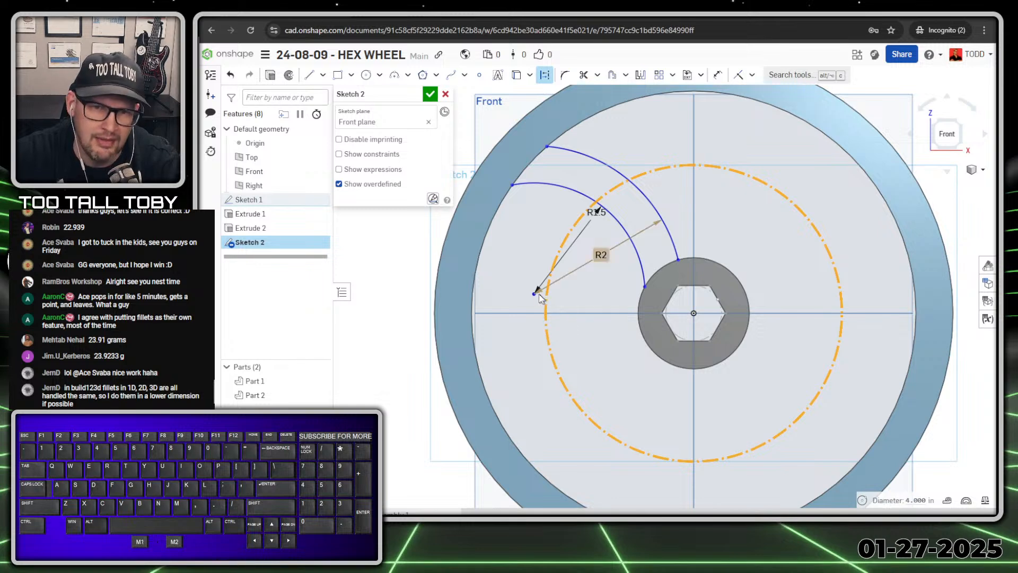
{"action": "left_click", "coordinate": [534, 294]}
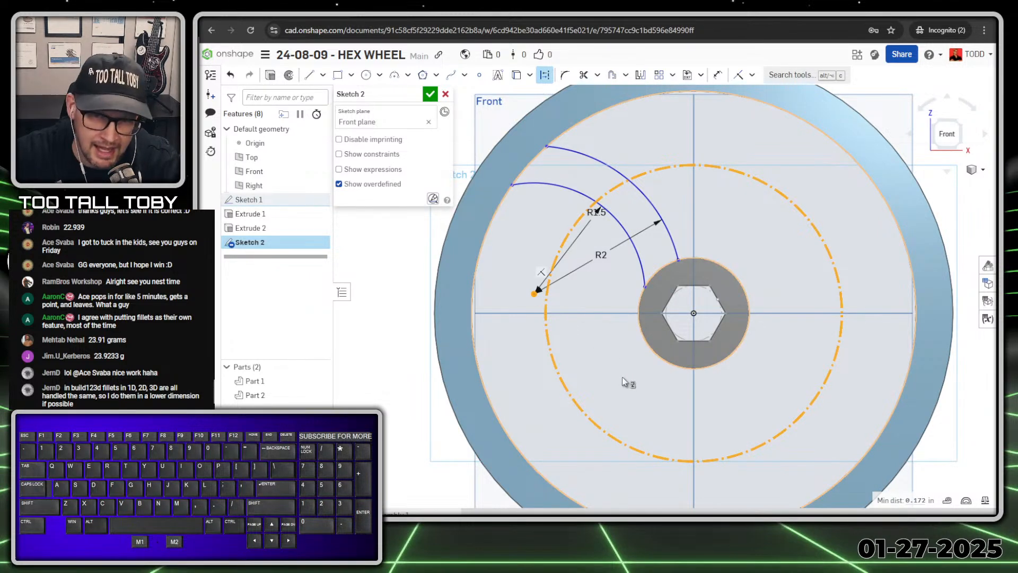
{"action": "key", "text": "i"}
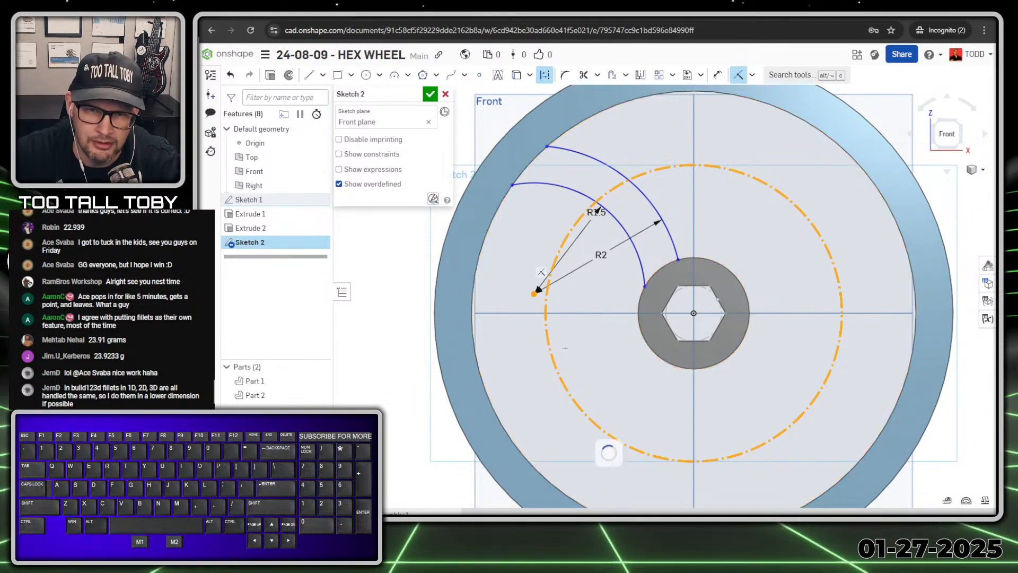
{"action": "key", "text": "d"}
{"action": "left_click", "coordinate": [693, 317]}
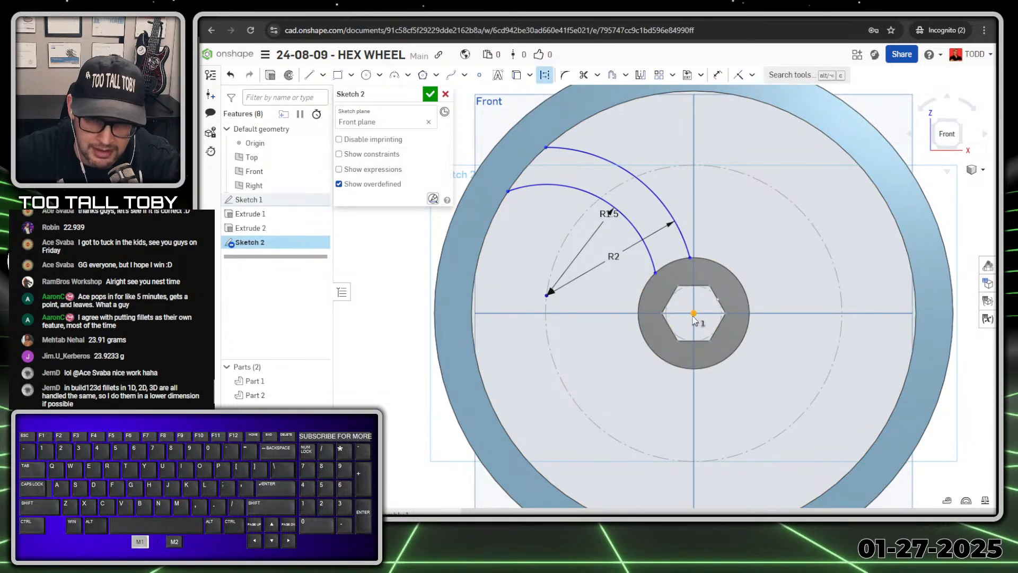
{"action": "left_click", "coordinate": [546, 296]}
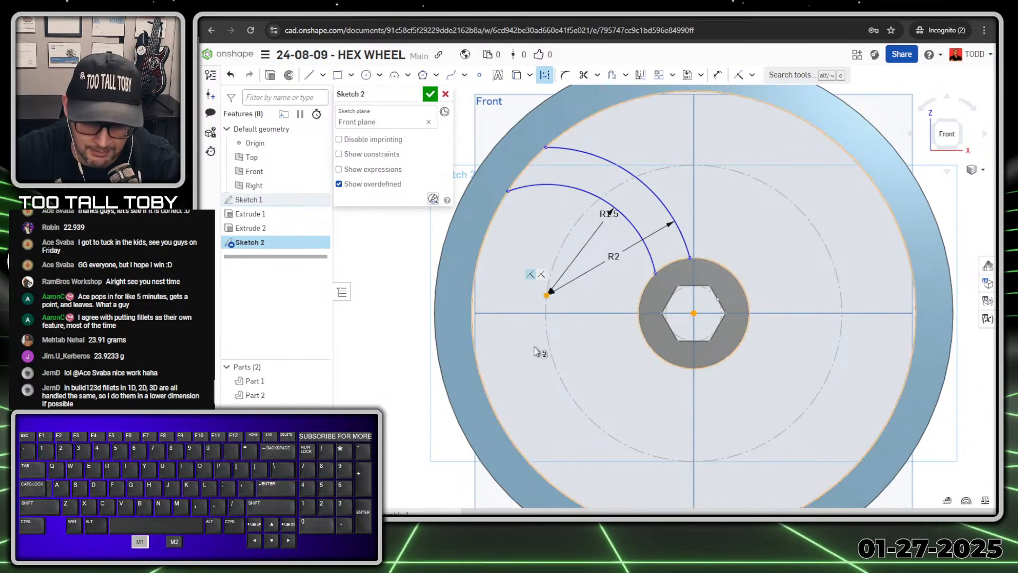
{"action": "key", "text": "h"}
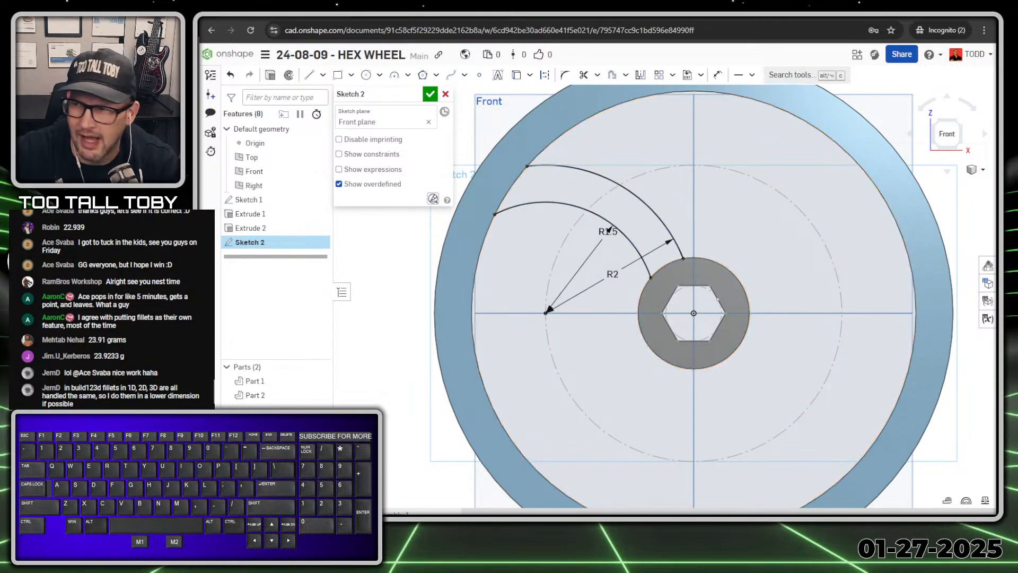
Examine the spoke layout on the reference drawing, marking the arc centre and 4.00 circle with arrows and drawing lines along both wheel centrelines
{"action": "left_click_drag", "start_coordinate": [1017, 45], "coordinate": [694, 5]}
{"action": "key", "text": "ctrl+1"}
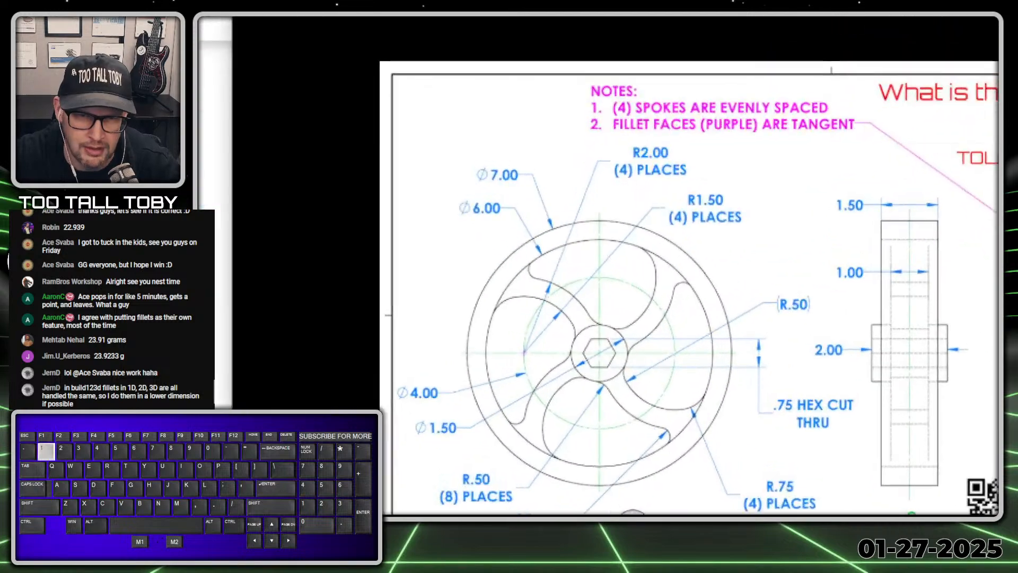
{"action": "left_click", "coordinate": [569, 376]}
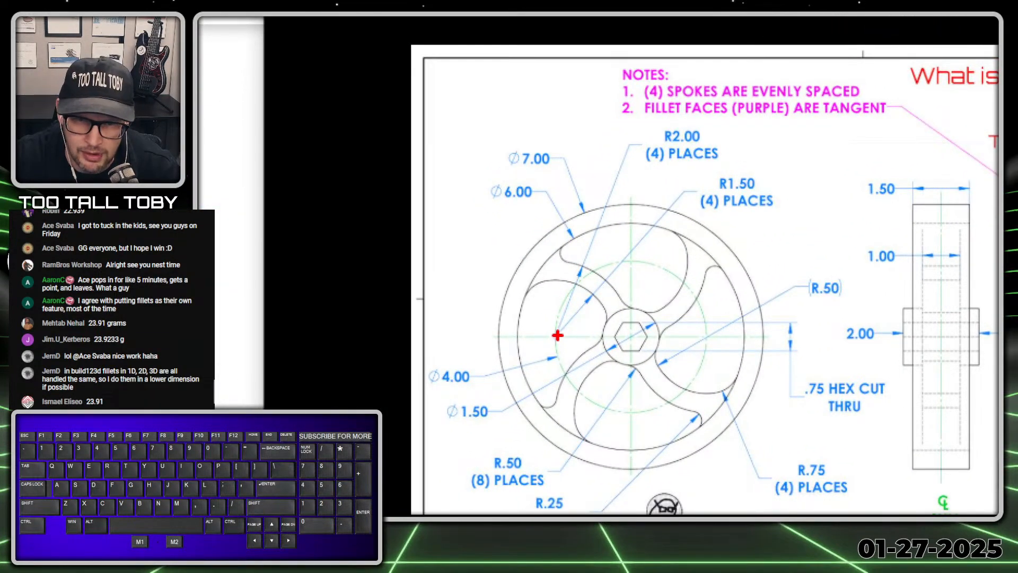
{"action": "left_click_drag", "start_coordinate": [548, 327], "coordinate": [491, 230], "text": "ctrl+shift"}
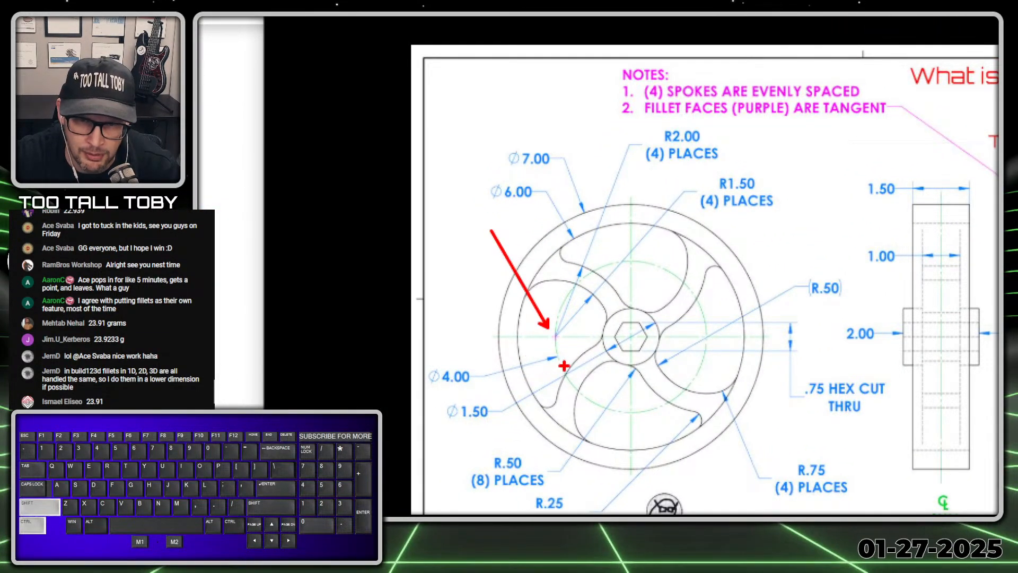
{"action": "left_click_drag", "start_coordinate": [551, 361], "coordinate": [486, 401], "text": "ctrl+shift"}
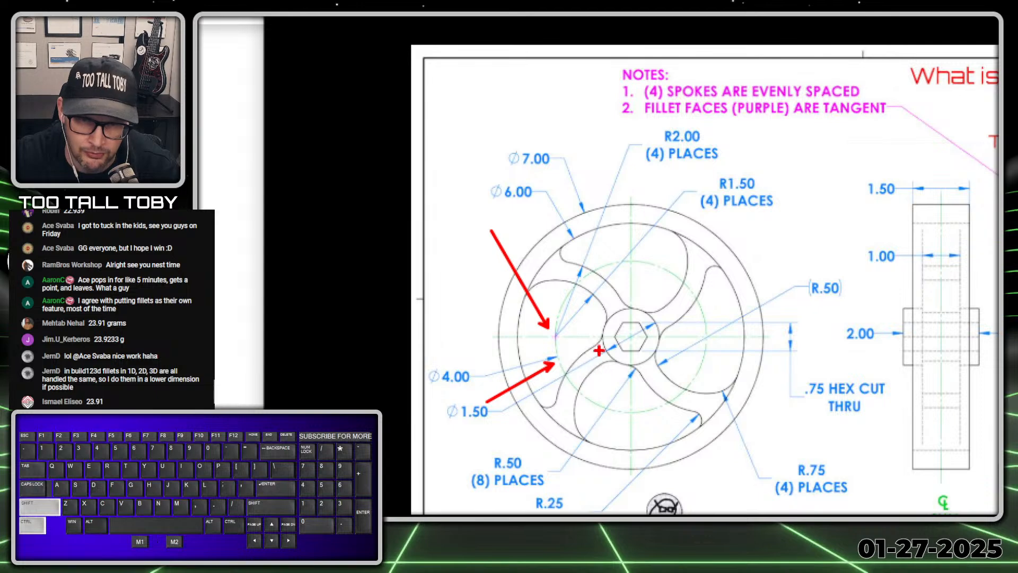
{"action": "left_click_drag", "start_coordinate": [487, 334], "coordinate": [843, 334], "text": "shift"}
{"action": "left_click_drag", "start_coordinate": [623, 180], "coordinate": [623, 496], "text": "shift"}
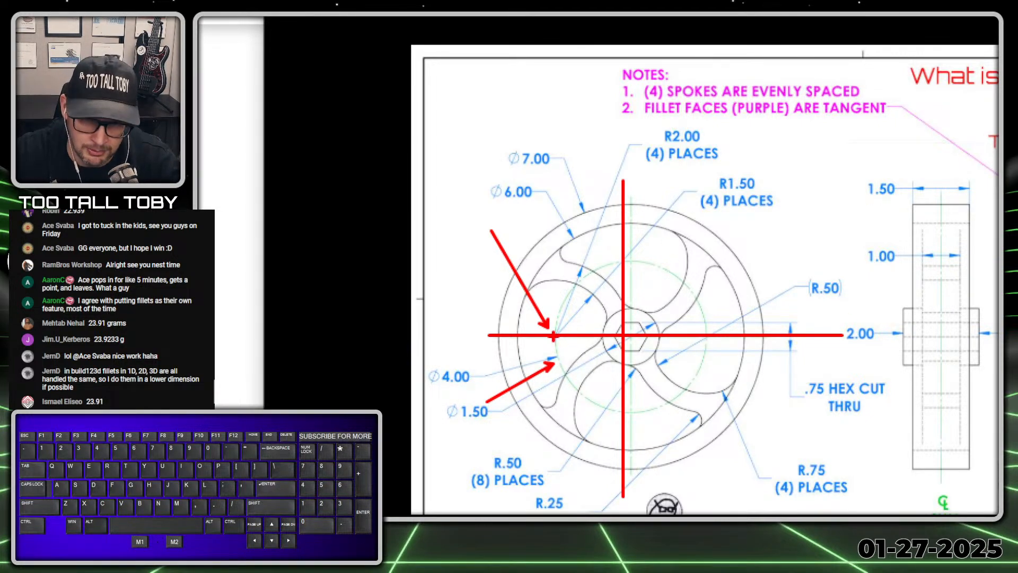
{"action": "key", "text": "alt+1"}
{"action": "left_click_drag", "start_coordinate": [605, 21], "coordinate": [1015, 72]}
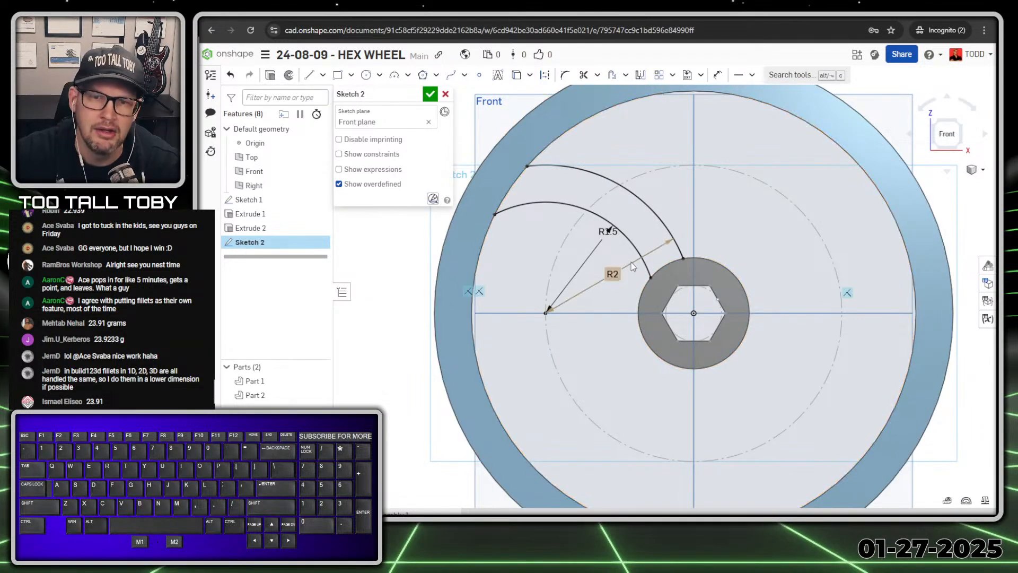
{"action": "scroll", "coordinate": [601, 196], "scroll_direction": "down", "scroll_amount": 3}
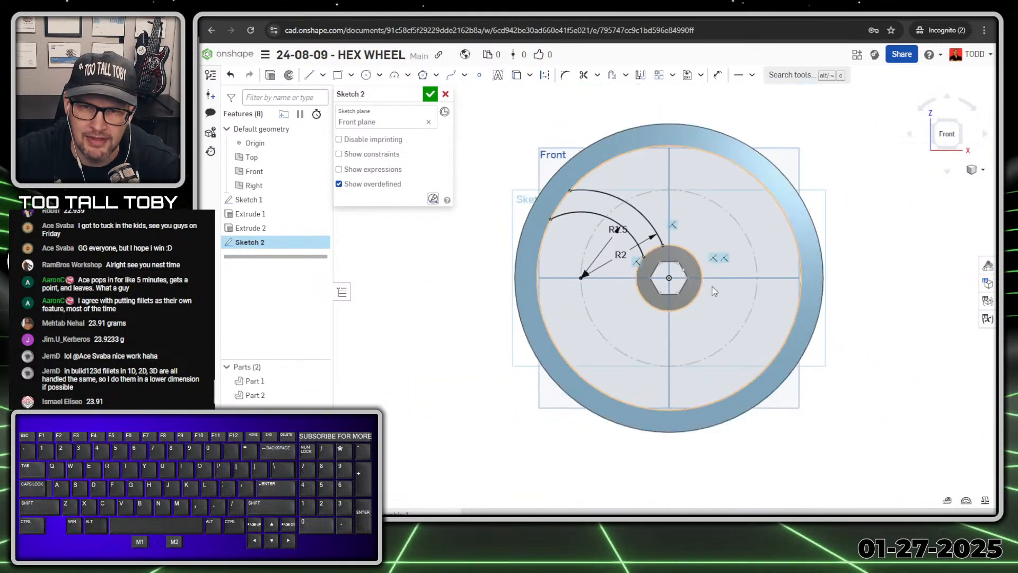
{"action": "scroll", "coordinate": [534, 205], "scroll_direction": "up", "scroll_amount": 1}
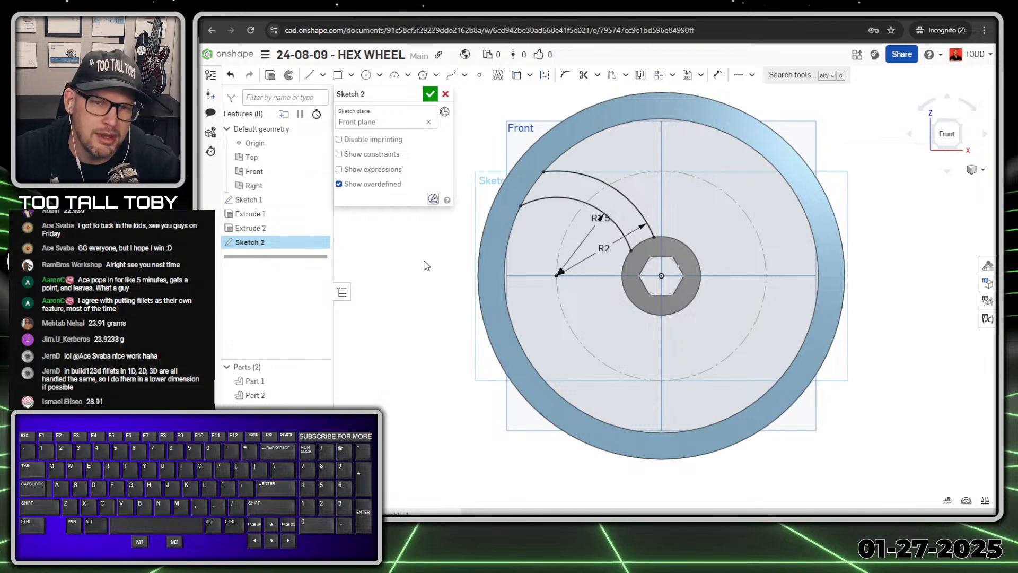
{"action": "key", "text": "s"}
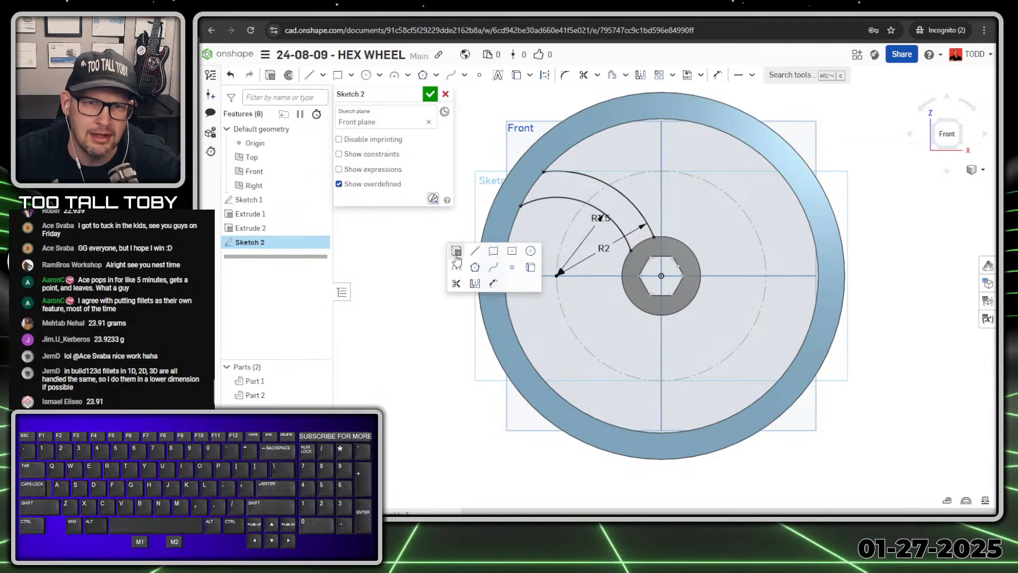
{"action": "left_click", "coordinate": [456, 249]}
{"action": "key", "text": "shift+e"}
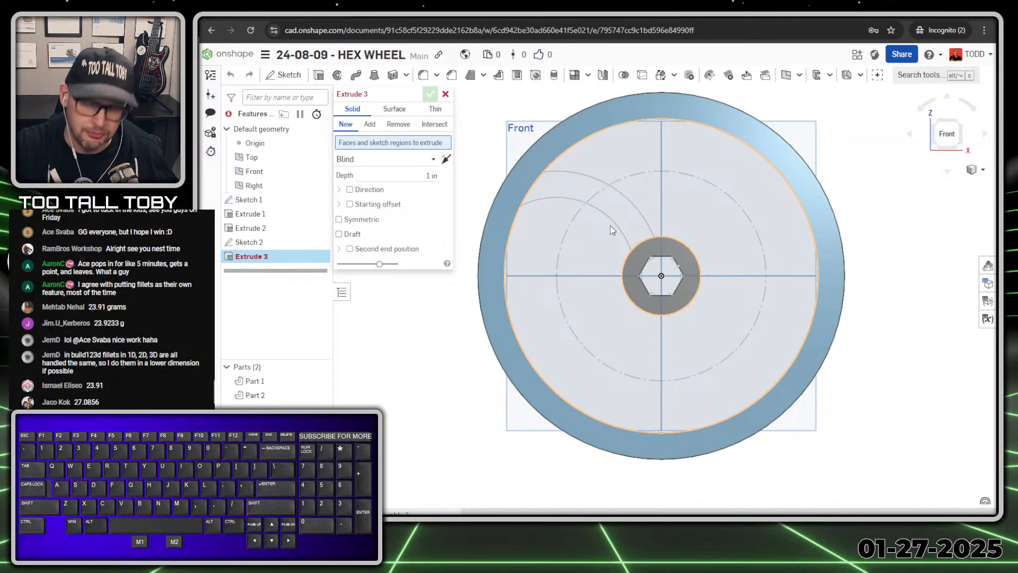
{"action": "left_click", "coordinate": [446, 94]}
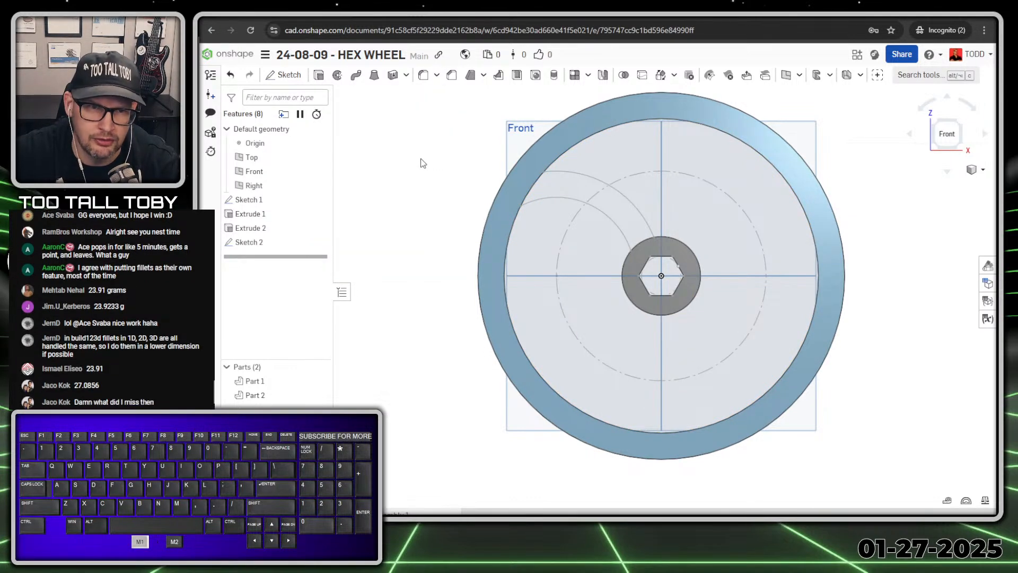
Reopen Sketch 2, project the 6 in rim circle and the 1.5 in hub circle into it, and finish the sketch
{"action": "left_click", "coordinate": [246, 242]}
{"action": "double_click", "coordinate": [247, 242]}
{"action": "mouse_move", "coordinate": [500, 243]}
{"action": "right_mouse_down"}
{"action": "mouse_move", "coordinate": [488, 256]}
{"action": "mouse_move", "coordinate": [530, 243]}
{"action": "right_mouse_up"}
{"action": "left_click", "coordinate": [520, 223]}
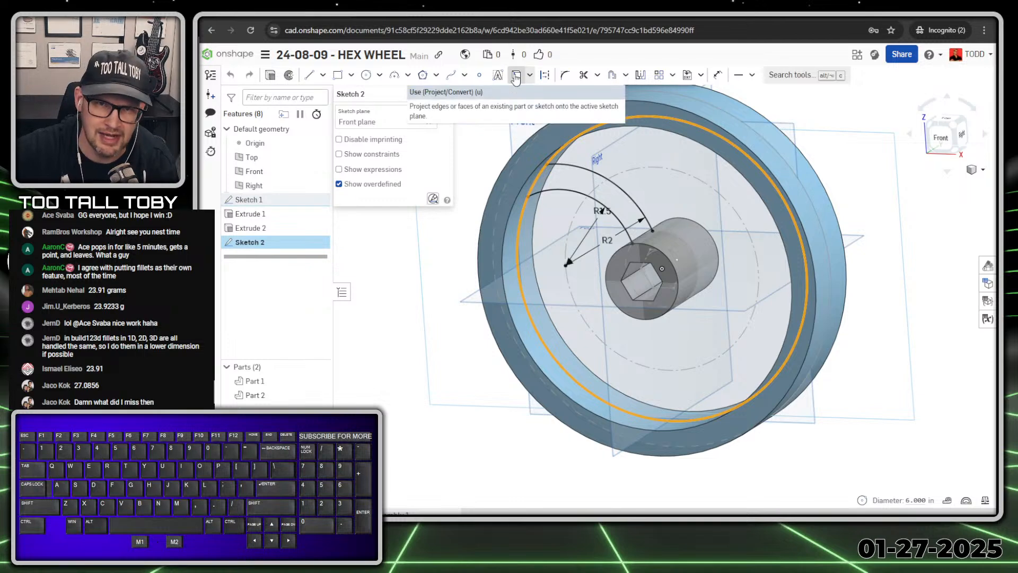
{"action": "left_click", "coordinate": [515, 79]}
{"action": "left_click", "coordinate": [556, 310]}
{"action": "mouse_move", "coordinate": [556, 310]}
{"action": "middle_mouse_down"}
{"action": "mouse_move", "coordinate": [579, 291]}
{"action": "mouse_move", "coordinate": [615, 308]}
{"action": "middle_mouse_up"}
{"action": "left_click", "coordinate": [627, 259]}
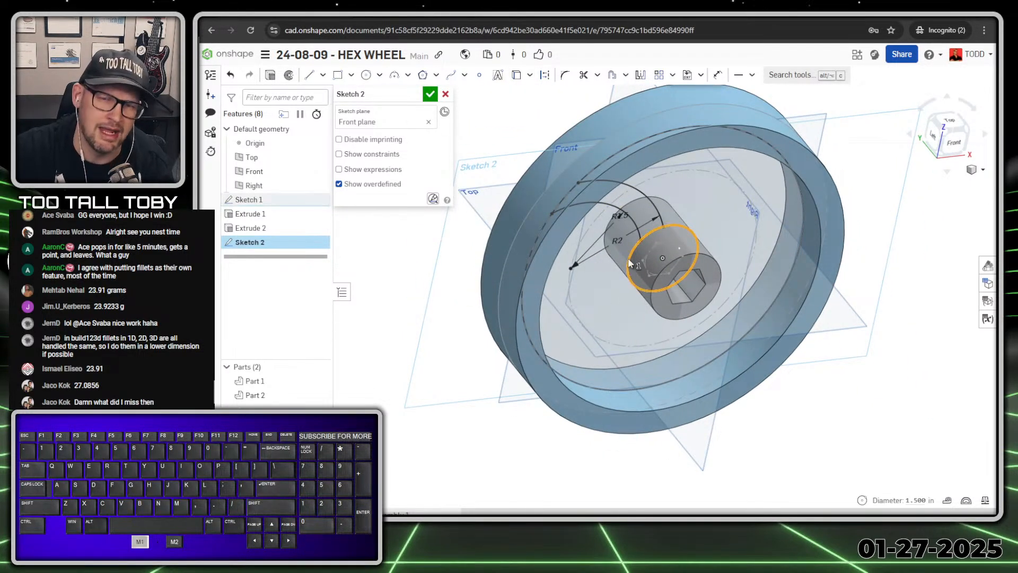
{"action": "left_click", "coordinate": [517, 76]}
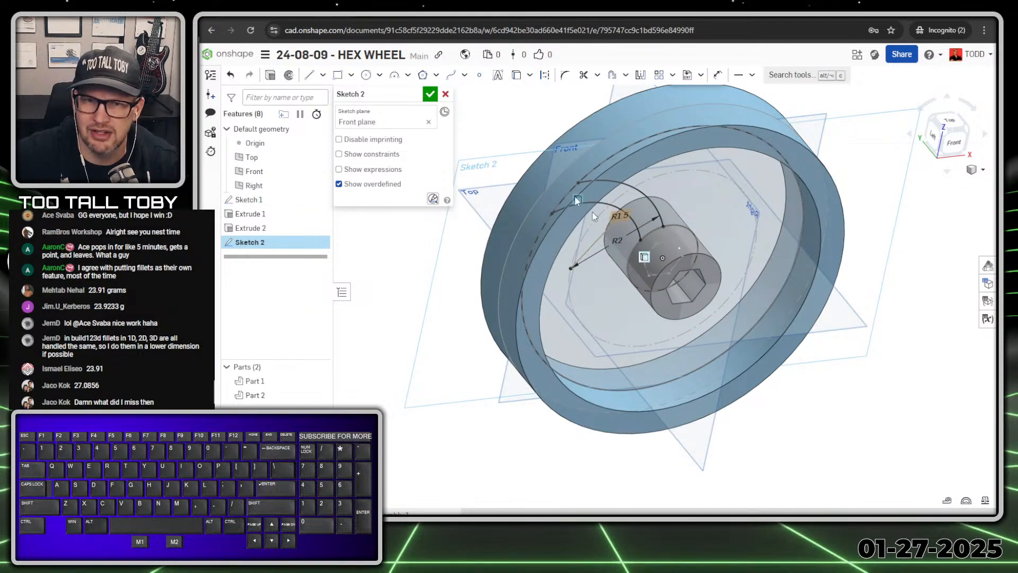
{"action": "key", "text": "s"}
{"action": "left_click", "coordinate": [500, 99]}
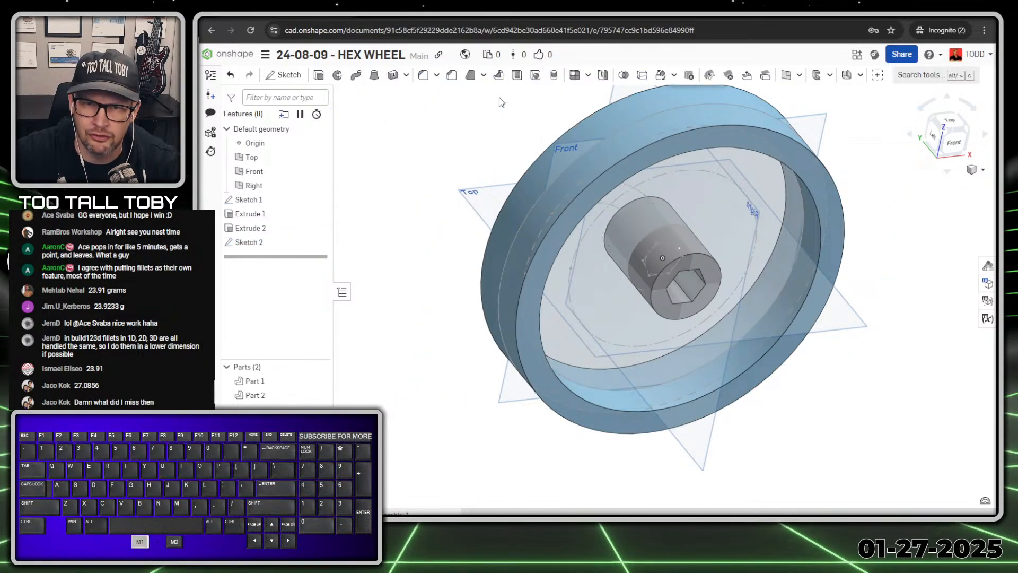
Set up an extrusion of only the curved spoke region of Sketch 2, with a symmetric depth of 1 in
{"action": "right_click_drag", "start_coordinate": [491, 202], "coordinate": [452, 183]}
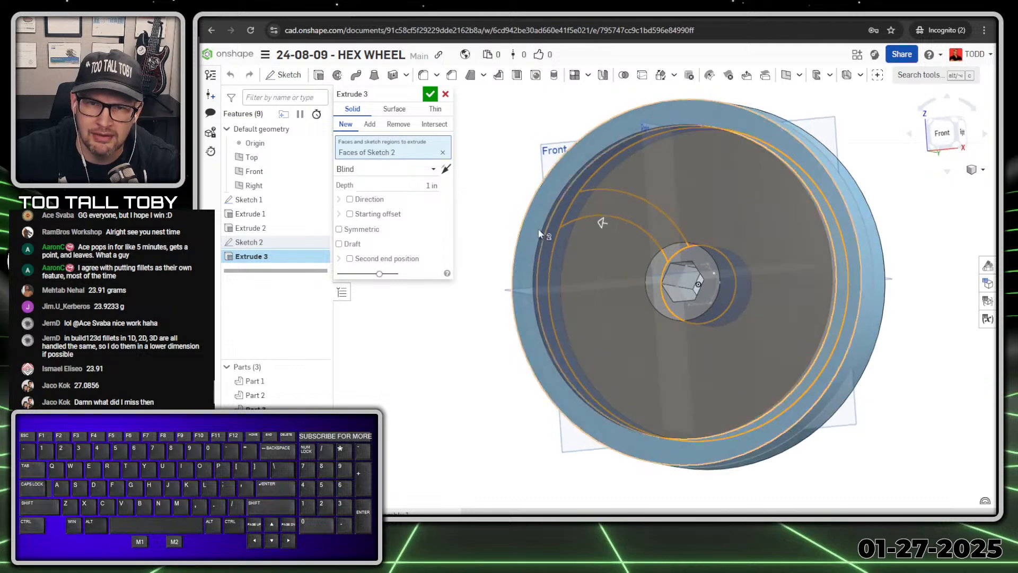
{"action": "left_click", "coordinate": [602, 221]}
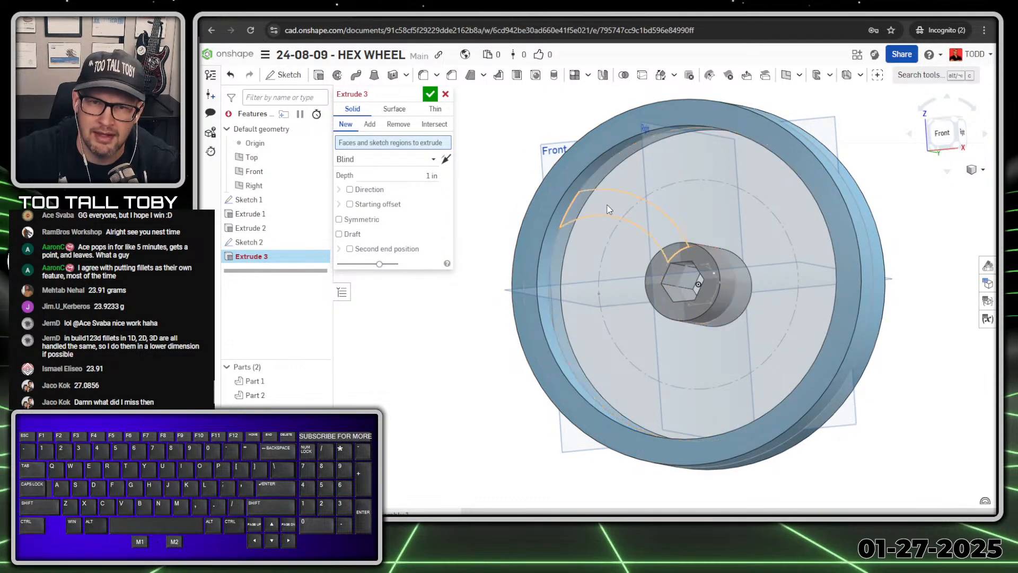
{"action": "left_click", "coordinate": [608, 207]}
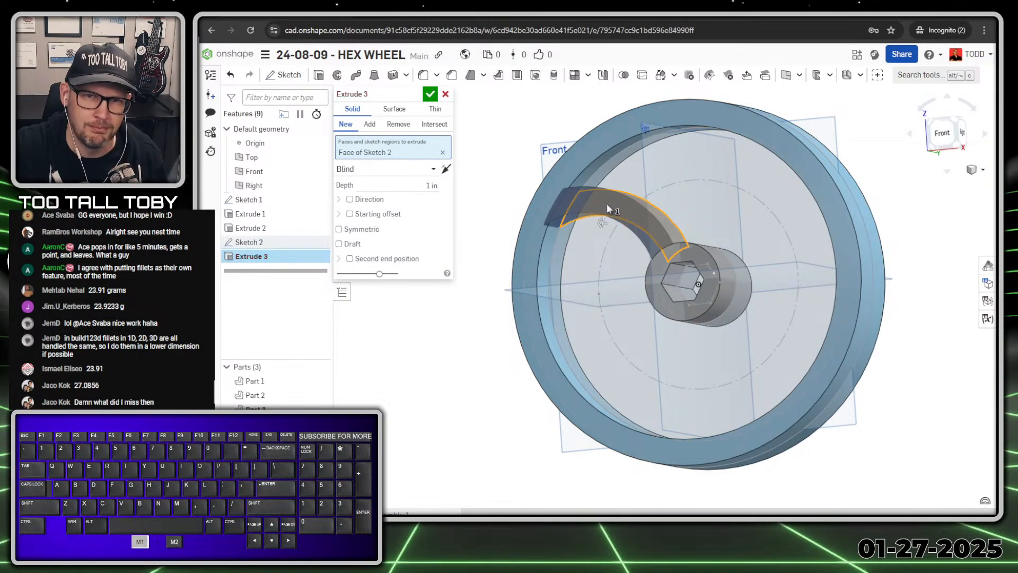
{"action": "right_click_drag", "start_coordinate": [608, 206], "coordinate": [590, 234]}
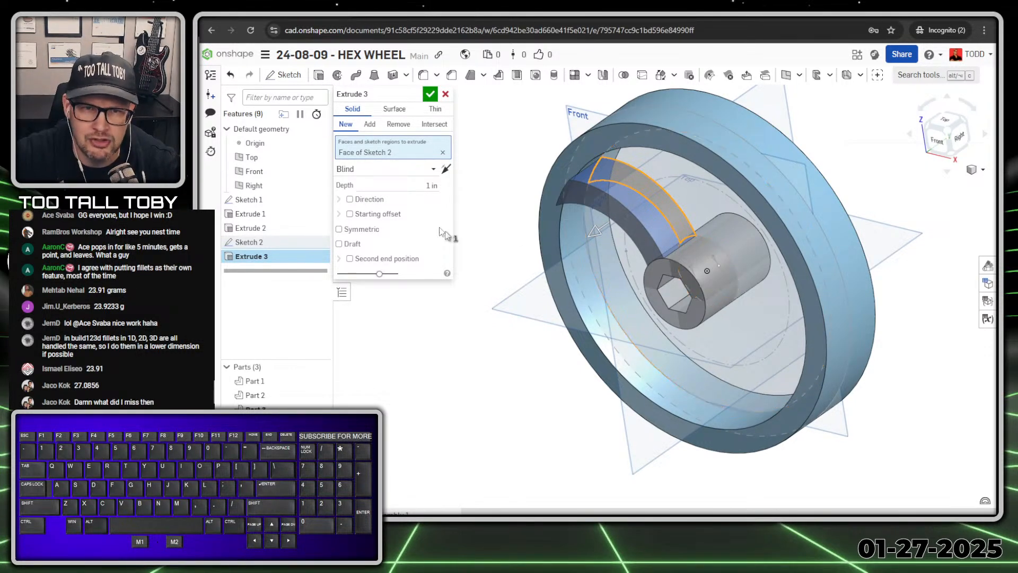
{"action": "left_click", "coordinate": [432, 185]}
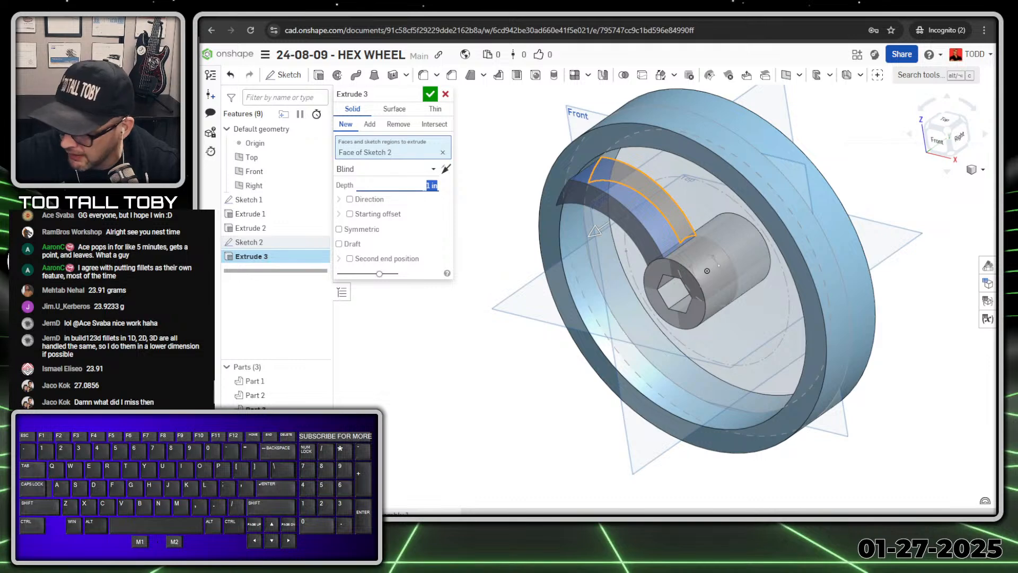
{"action": "type", "text": "1"}
{"action": "key", "text": "Tab"}
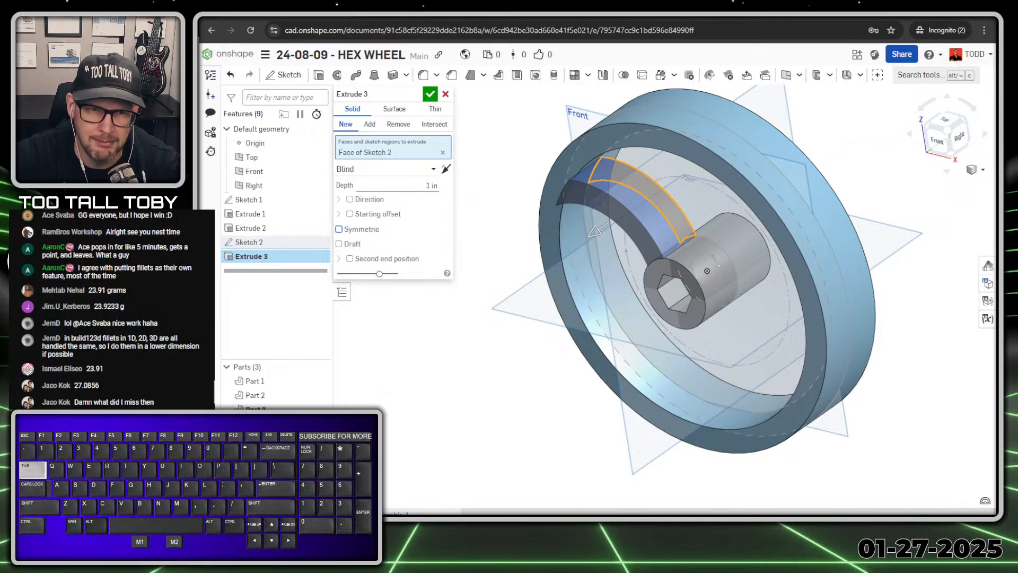
{"action": "key", "text": "space"}
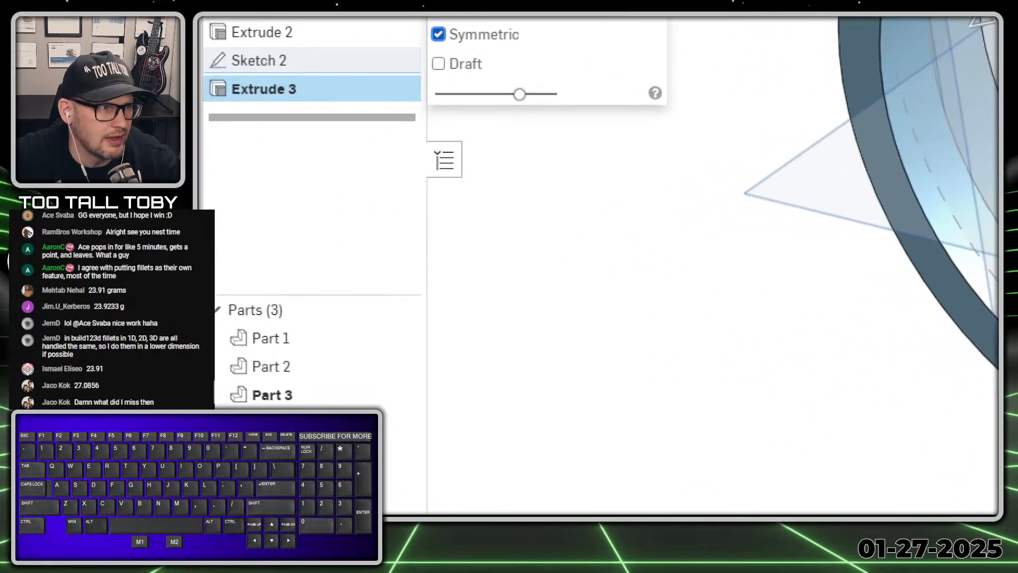
Examine the parts list, marking Part 1, Part 2 and Part 3 with arrows
{"action": "left_click_drag", "start_coordinate": [307, 333], "coordinate": [411, 289], "text": "ctrl+shift"}
{"action": "left_click_drag", "start_coordinate": [313, 362], "coordinate": [404, 318], "text": "ctrl+shift"}
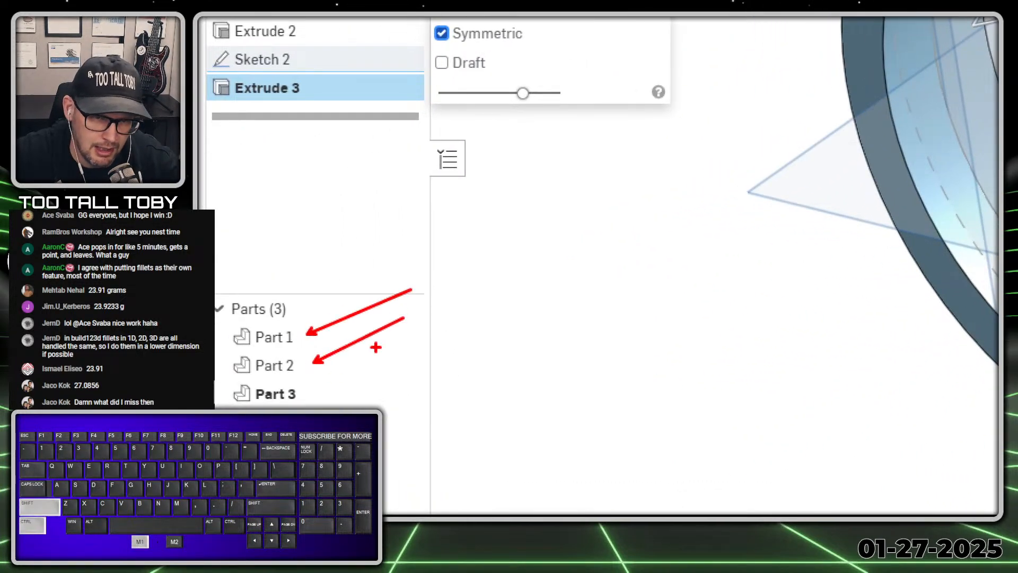
{"action": "left_click_drag", "start_coordinate": [312, 390], "coordinate": [412, 378], "text": "ctrl+shift"}
{"action": "key", "text": "alt+1"}
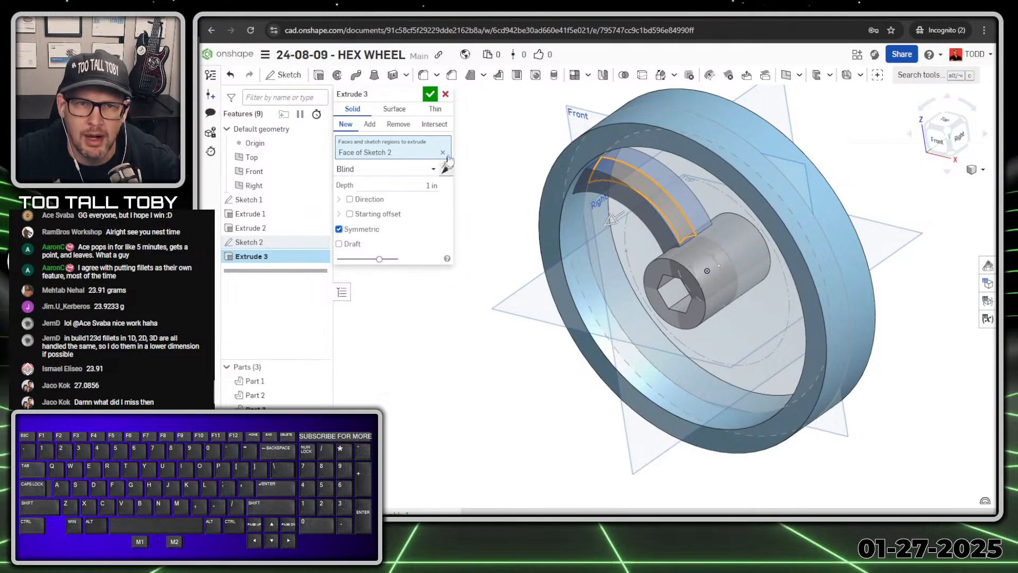
Switch the spoke extrusion to Add with Merge with all, circling these options on screen, and accept the feature
{"action": "left_click", "coordinate": [369, 125]}
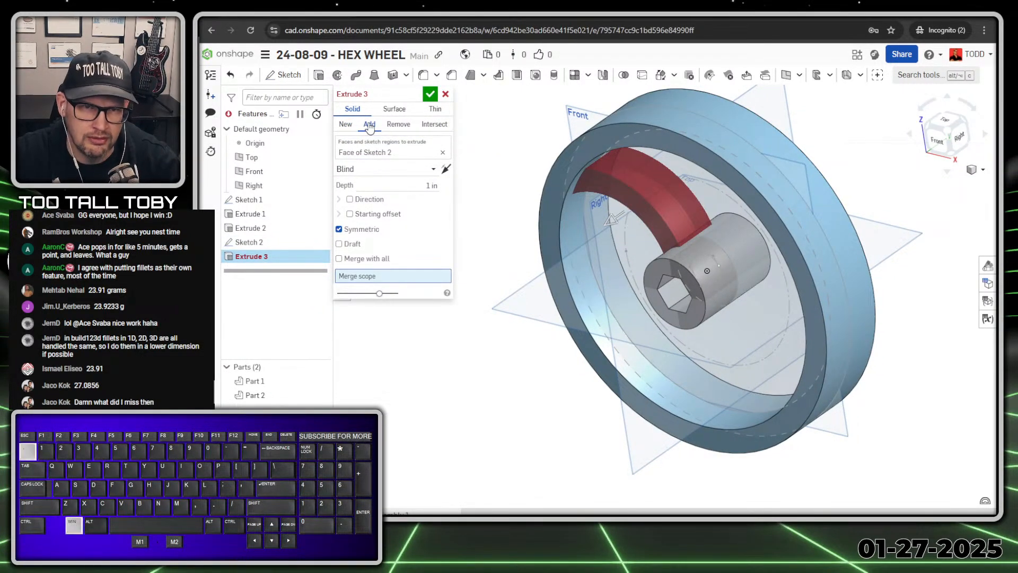
{"action": "key", "text": "alt+1"}
{"action": "mouse_move", "coordinate": [323, 121]}
{"action": "left_mouse_down"}
{"action": "mouse_move", "coordinate": [340, 72]}
{"action": "mouse_move", "coordinate": [371, 159]}
{"action": "mouse_move", "coordinate": [329, 108]}
{"action": "left_mouse_up"}
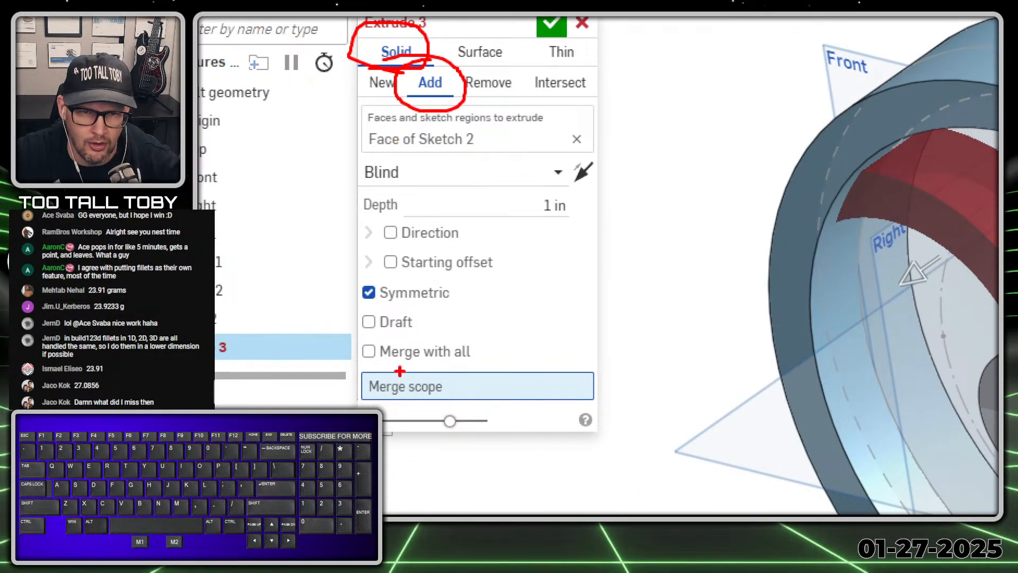
{"action": "mouse_move", "coordinate": [383, 340]}
{"action": "left_mouse_down"}
{"action": "mouse_move", "coordinate": [350, 339]}
{"action": "mouse_move", "coordinate": [517, 361]}
{"action": "mouse_move", "coordinate": [300, 334]}
{"action": "left_mouse_up"}
{"action": "key", "text": "alt+1"}
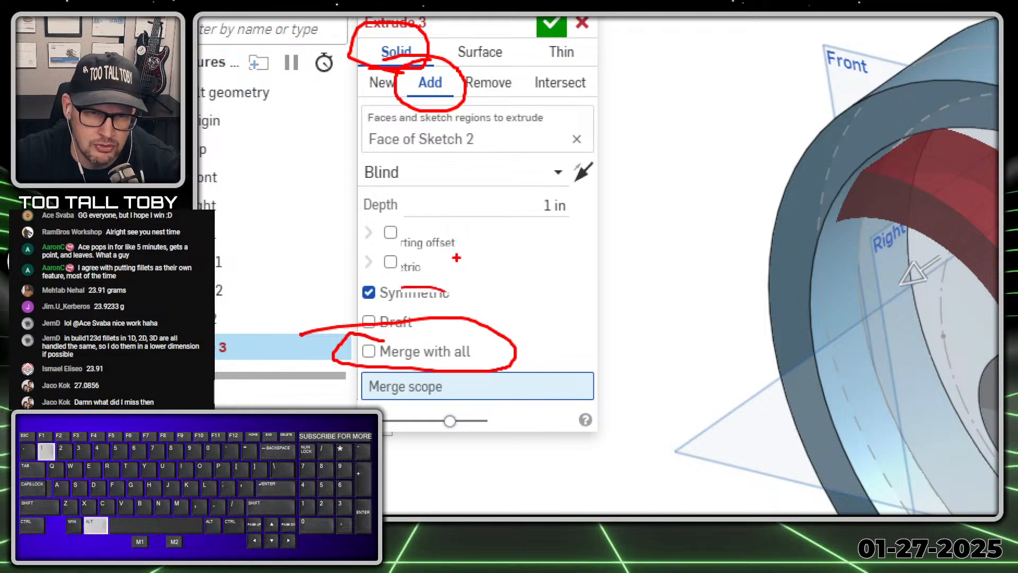
{"action": "left_click", "coordinate": [368, 351]}
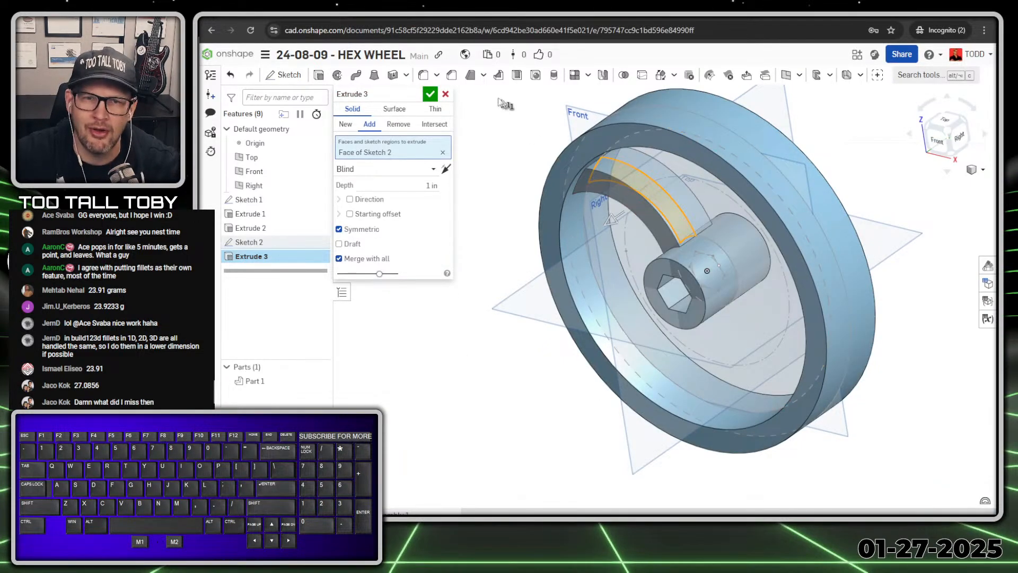
{"action": "left_click", "coordinate": [430, 95]}
{"action": "middle_click_drag", "start_coordinate": [439, 319], "coordinate": [466, 296]}
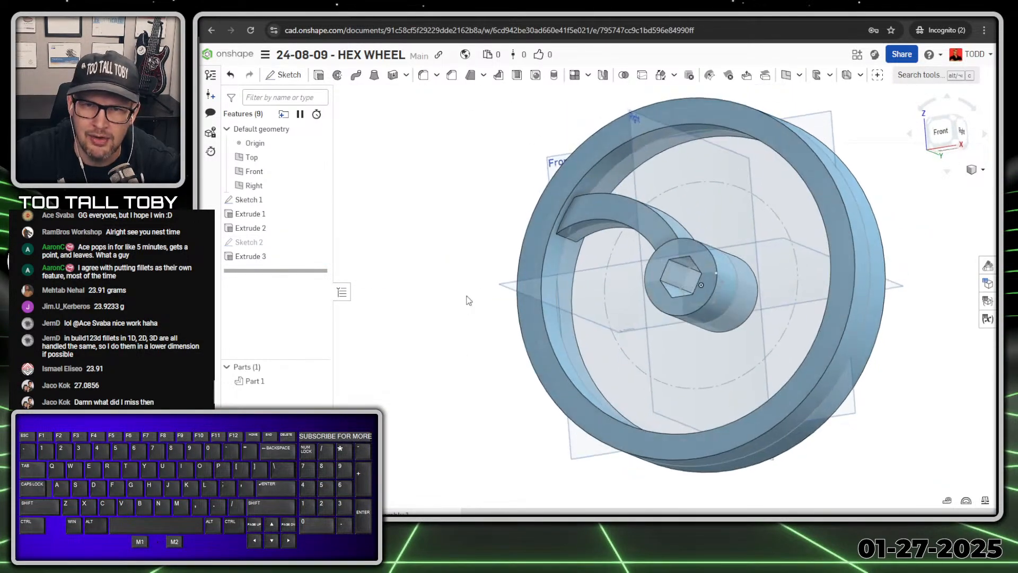
{"action": "mouse_move", "coordinate": [469, 300]}
{"action": "right_mouse_down"}
{"action": "mouse_move", "coordinate": [461, 279]}
{"action": "mouse_move", "coordinate": [470, 288]}
{"action": "mouse_move", "coordinate": [457, 316]}
{"action": "right_mouse_up"}
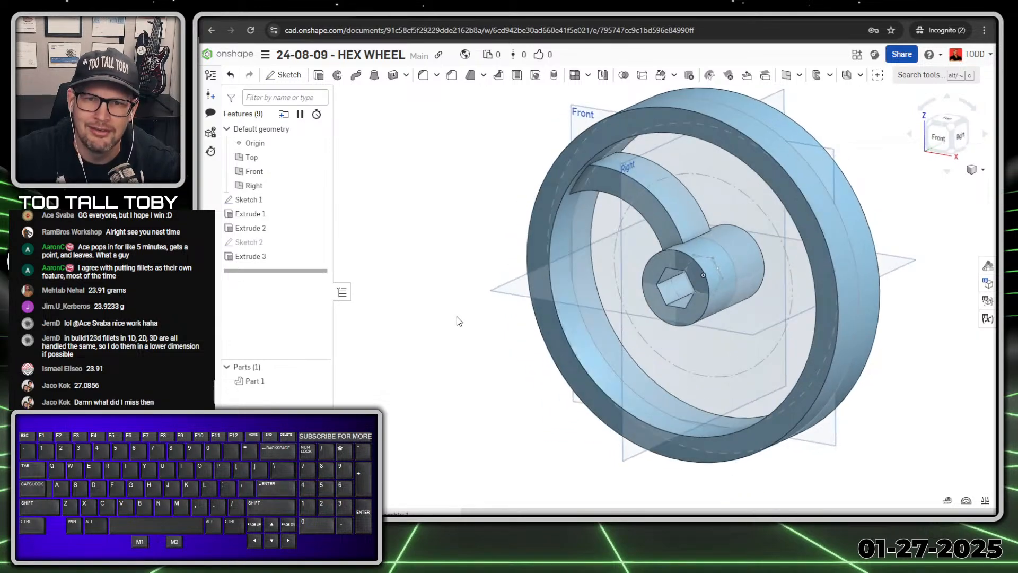
Hide Sketch 1 and the default reference planes
{"action": "left_click", "coordinate": [319, 199]}
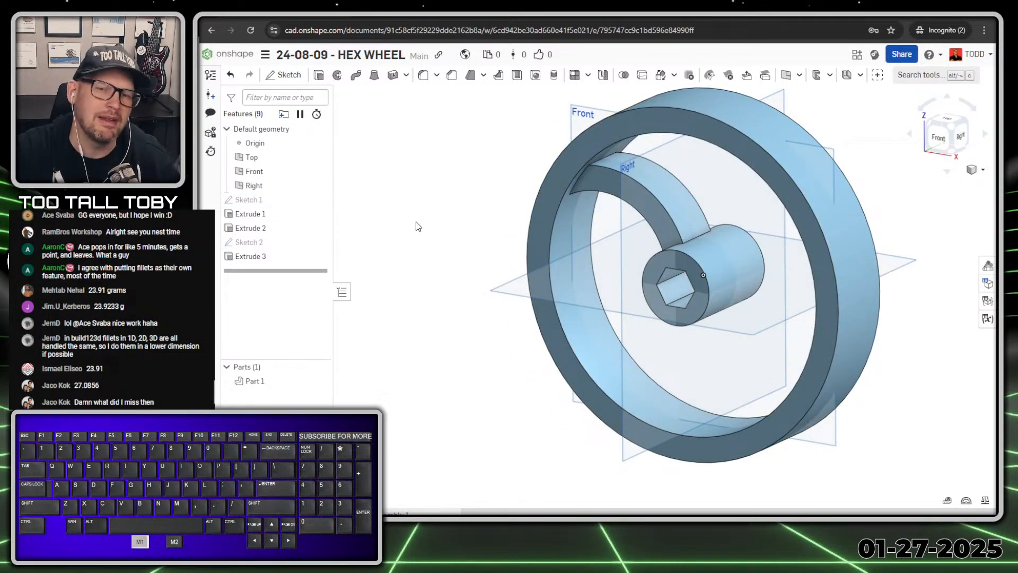
{"action": "key", "text": "p"}
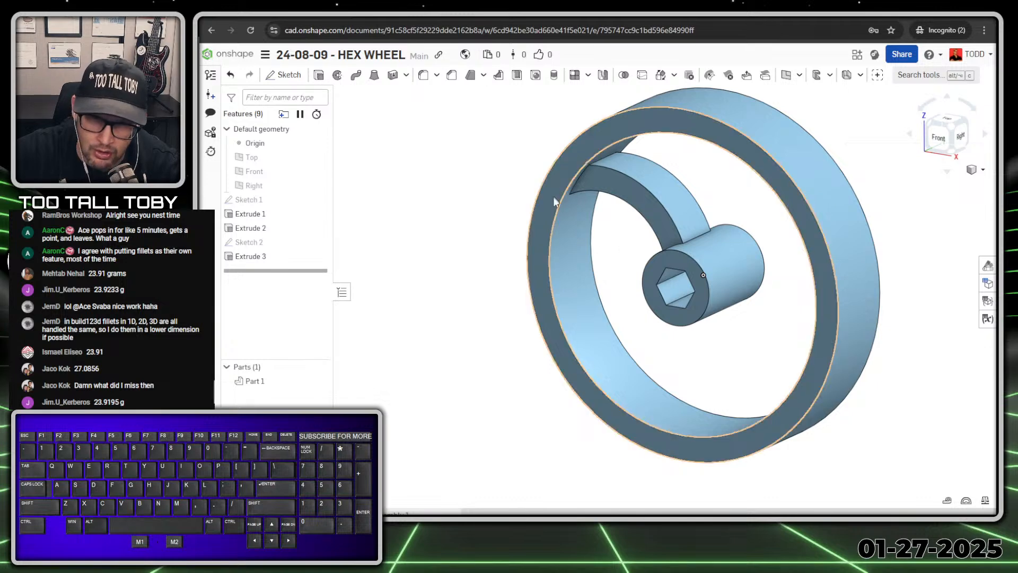
Fillet the edge where the concave side of the spoke meets the rim with a 0.75 in radius
{"action": "right_click_drag", "start_coordinate": [603, 250], "coordinate": [596, 228]}
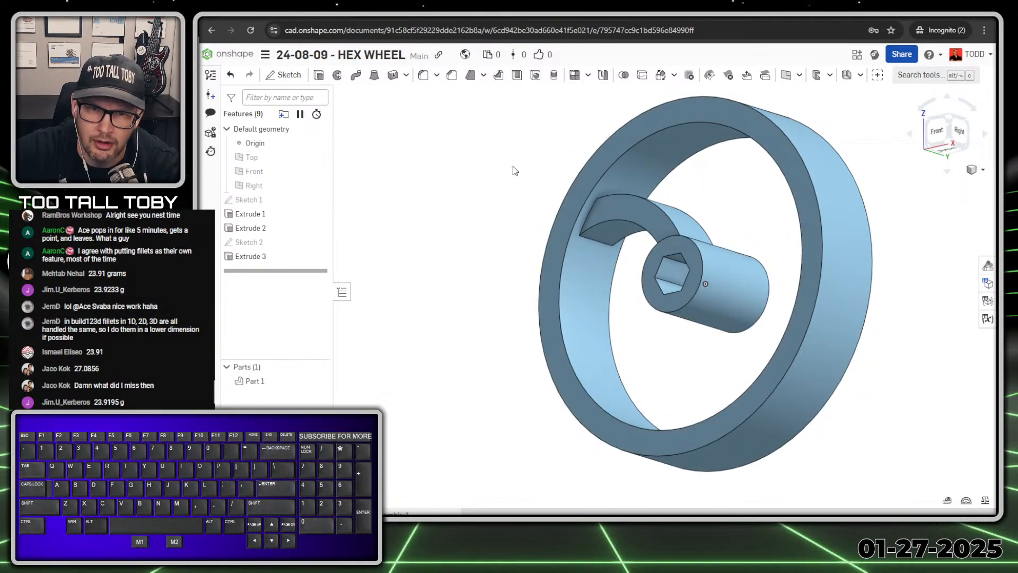
{"action": "key", "text": "s"}
{"action": "left_click", "coordinate": [529, 172]}
{"action": "key", "text": "Tab"}
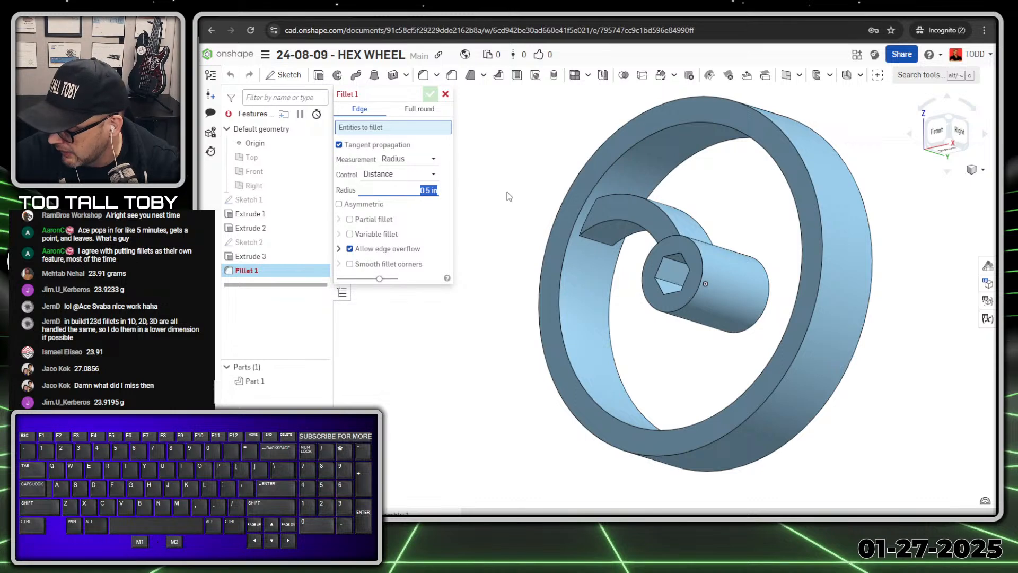
{"action": "type", "text": "0.75"}
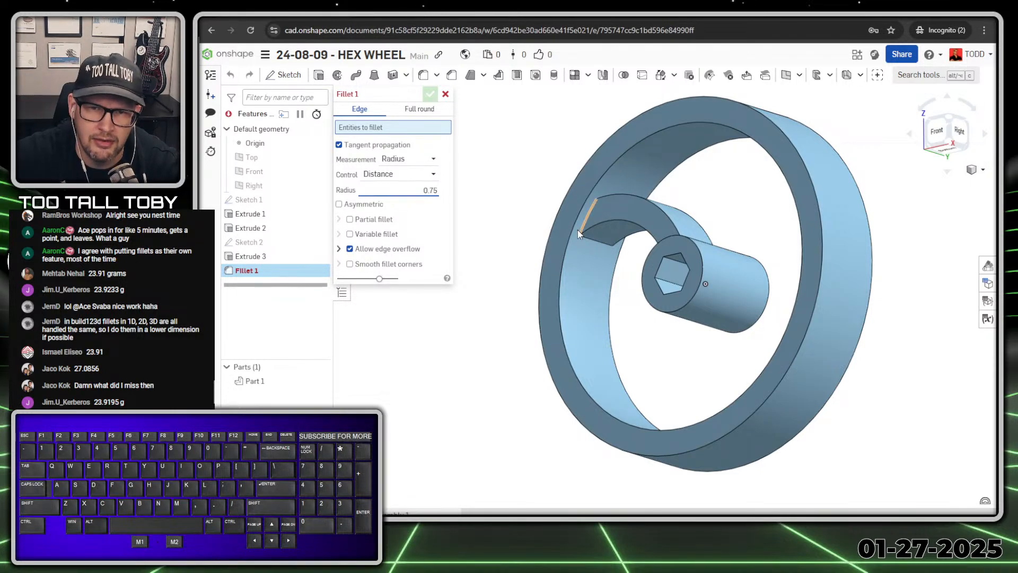
{"action": "left_click", "coordinate": [599, 243]}
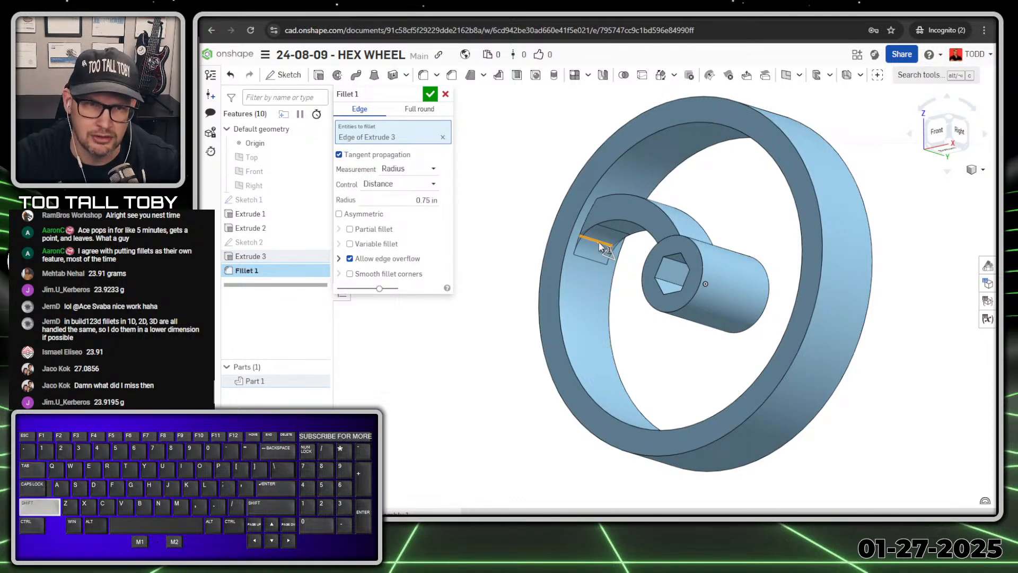
{"action": "key", "text": "shift+Return"}
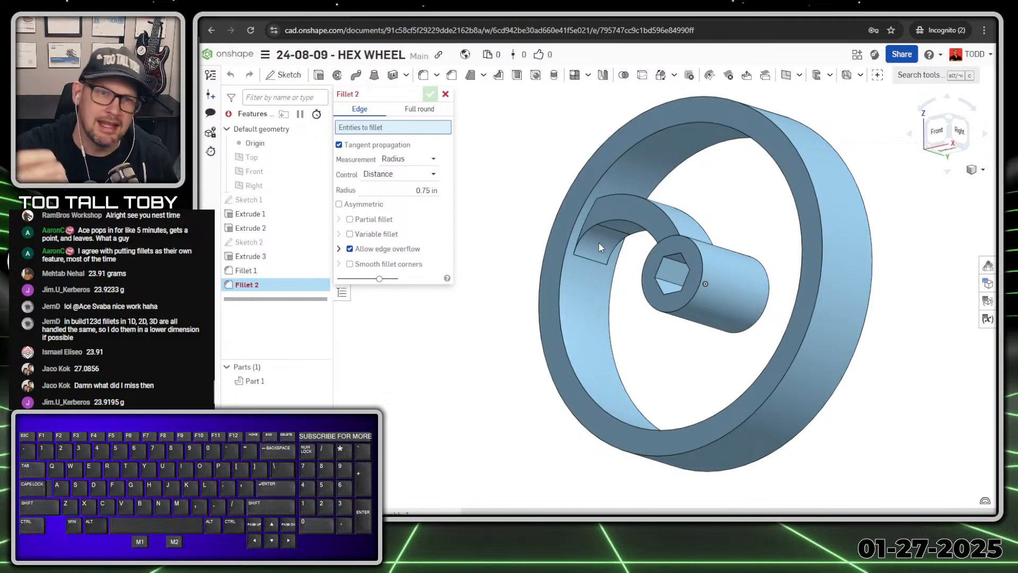
Fillet the edge where the convex side of the spoke meets the rim with a 0.25 in radius
{"action": "key", "text": "Tab"}
{"action": "key", "text": "Tab"}
{"action": "key", "text": "Tab"}
{"action": "key", "text": "Tab"}
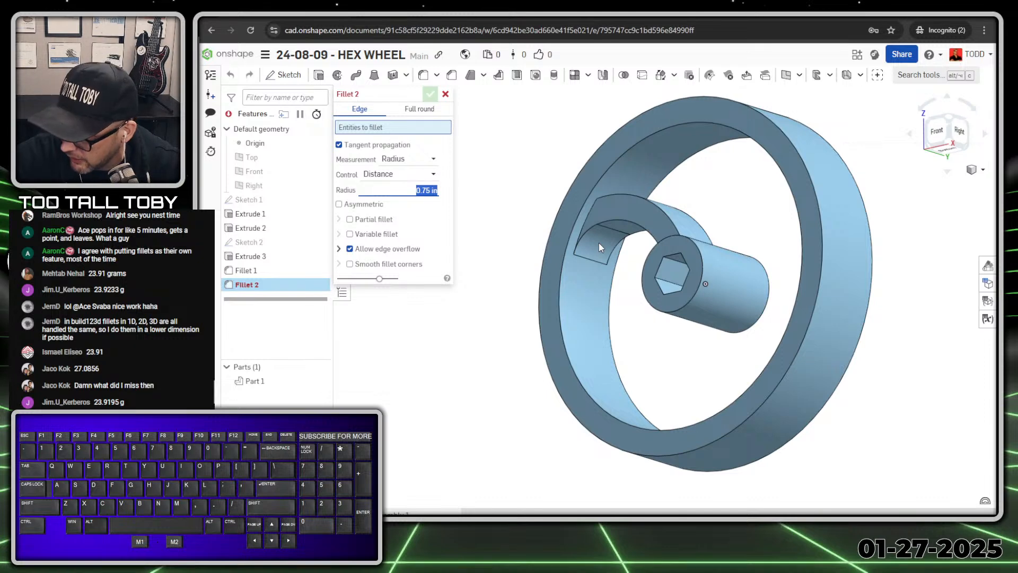
{"action": "type", "text": "0.25"}
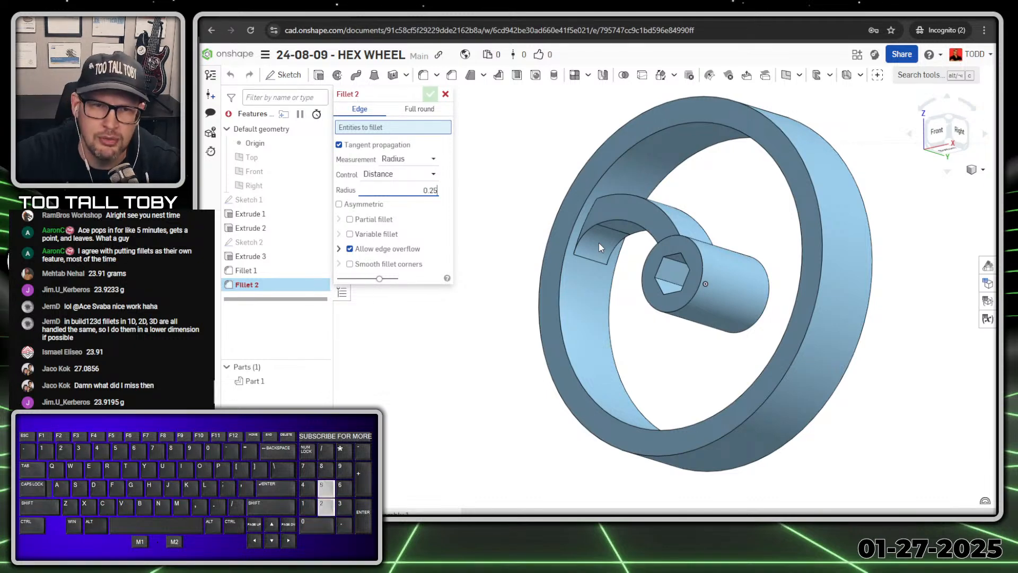
{"action": "right_click_drag", "start_coordinate": [599, 244], "coordinate": [608, 190]}
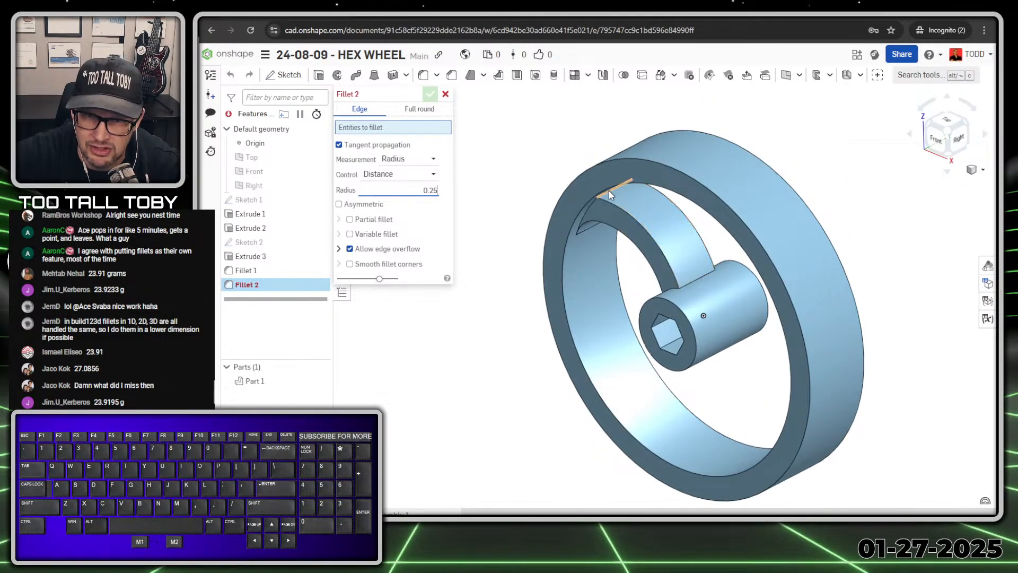
{"action": "left_click", "coordinate": [608, 190]}
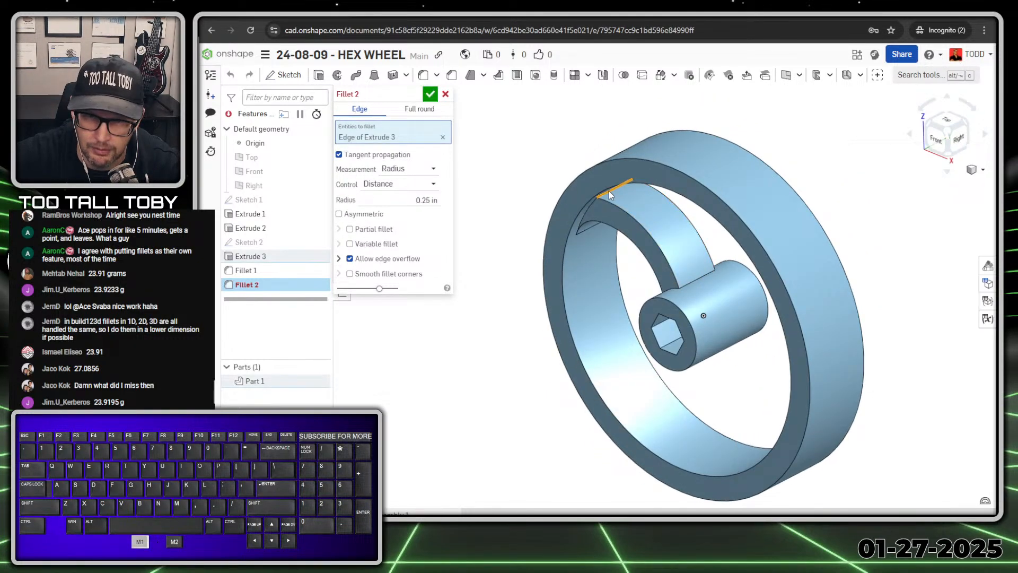
{"action": "left_click", "coordinate": [424, 200]}
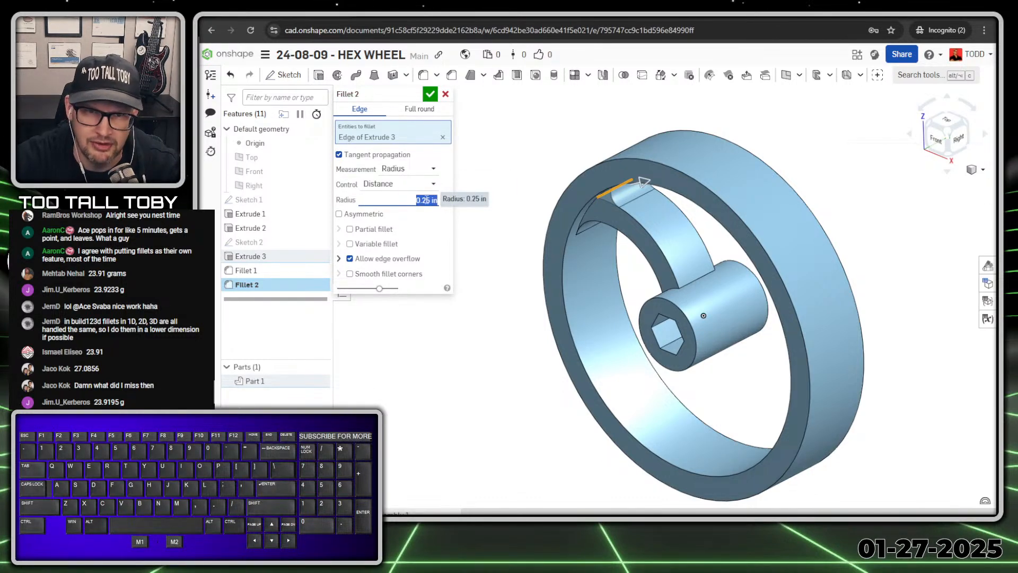
{"action": "key", "text": "Return"}
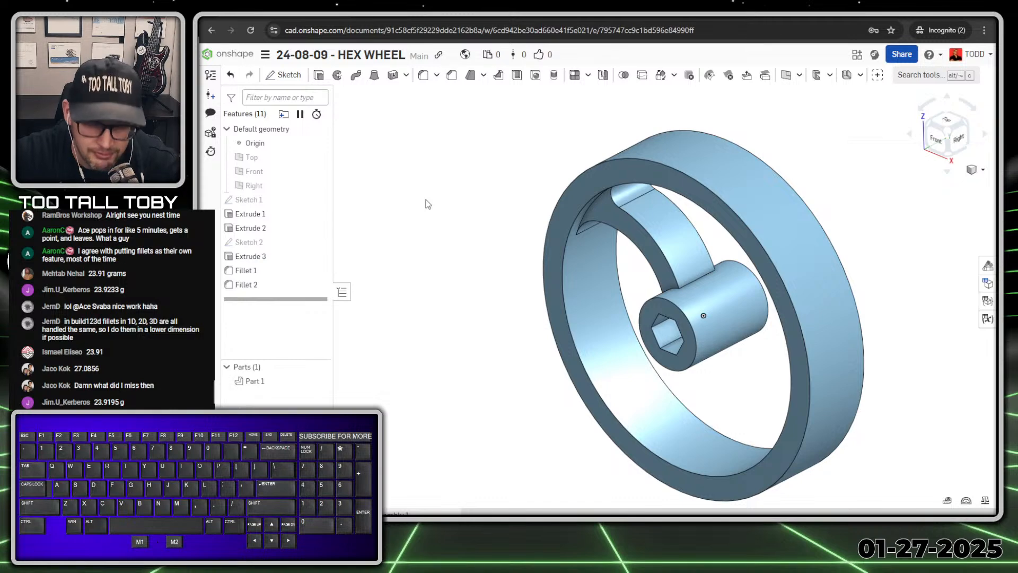
Fillet both edges where the spoke meets the hub with a 0.5 in radius
{"action": "double_click", "coordinate": [247, 284]}
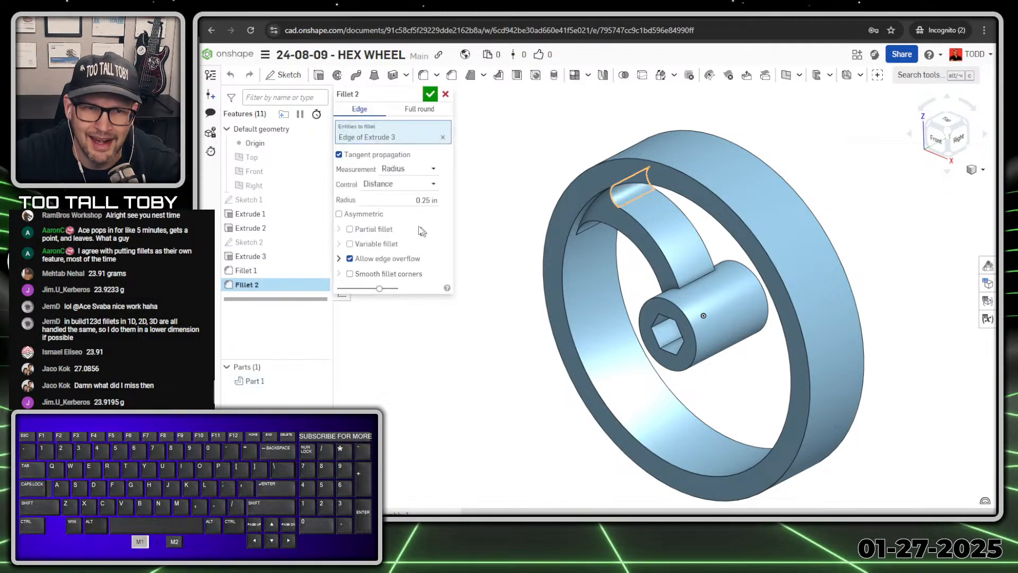
{"action": "left_click", "coordinate": [425, 201]}
{"action": "key", "text": "shift+Return"}
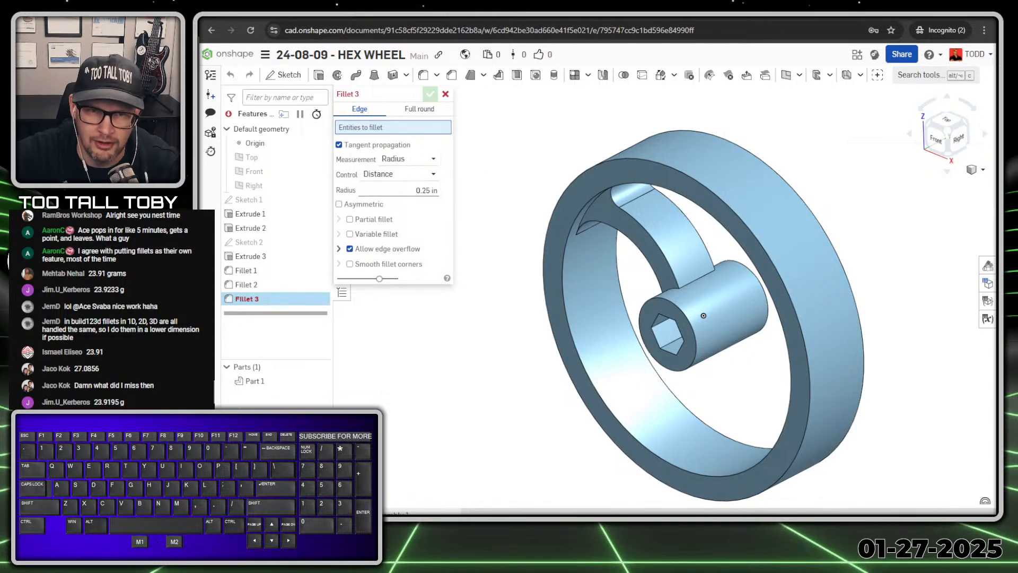
{"action": "left_click", "coordinate": [424, 191]}
{"action": "left_click", "coordinate": [404, 129]}
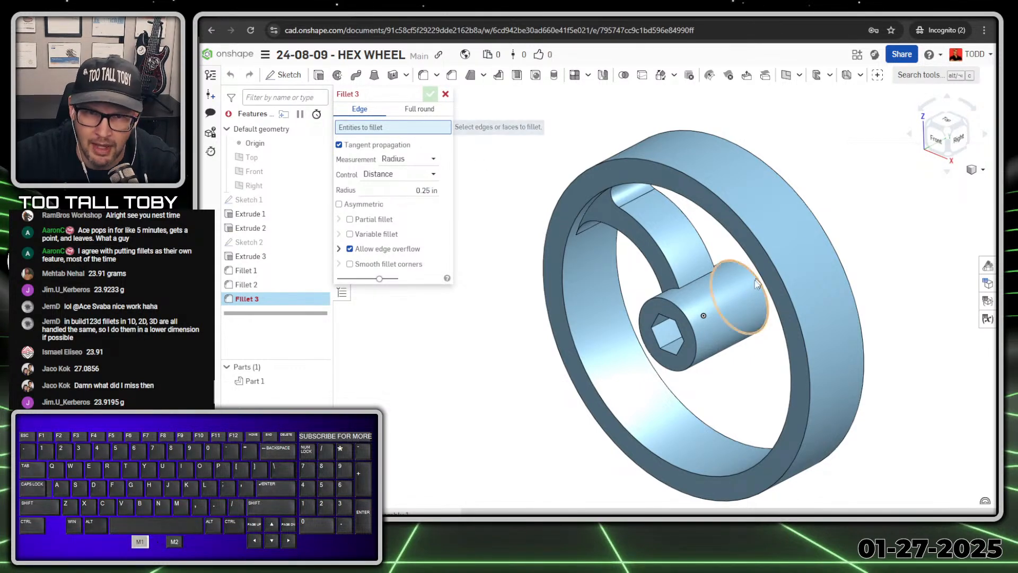
{"action": "left_click", "coordinate": [689, 282]}
{"action": "right_click_drag", "start_coordinate": [663, 304], "coordinate": [638, 303]}
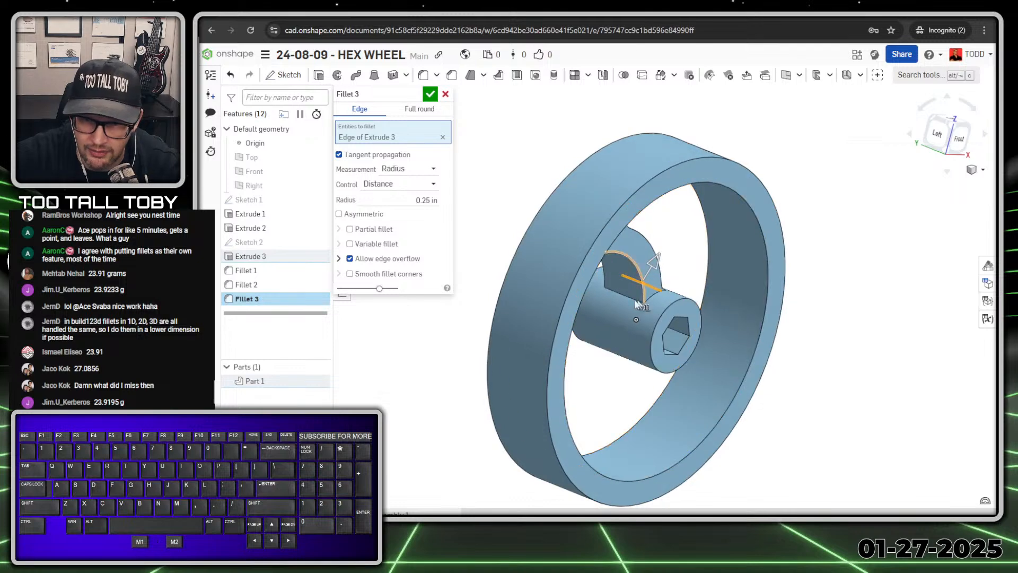
{"action": "left_click", "coordinate": [629, 299]}
{"action": "left_click", "coordinate": [419, 213]}
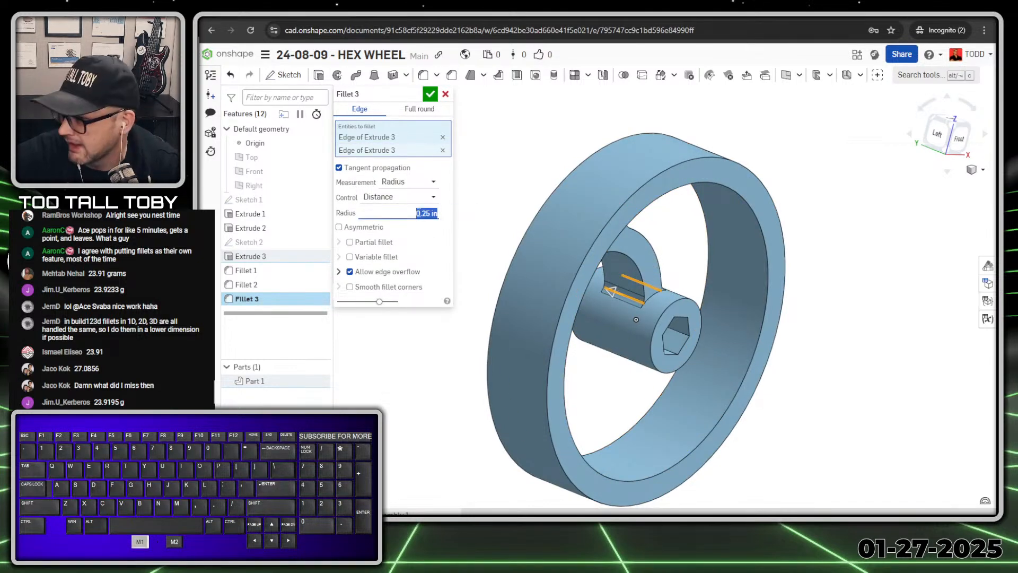
{"action": "type", "text": "0."}
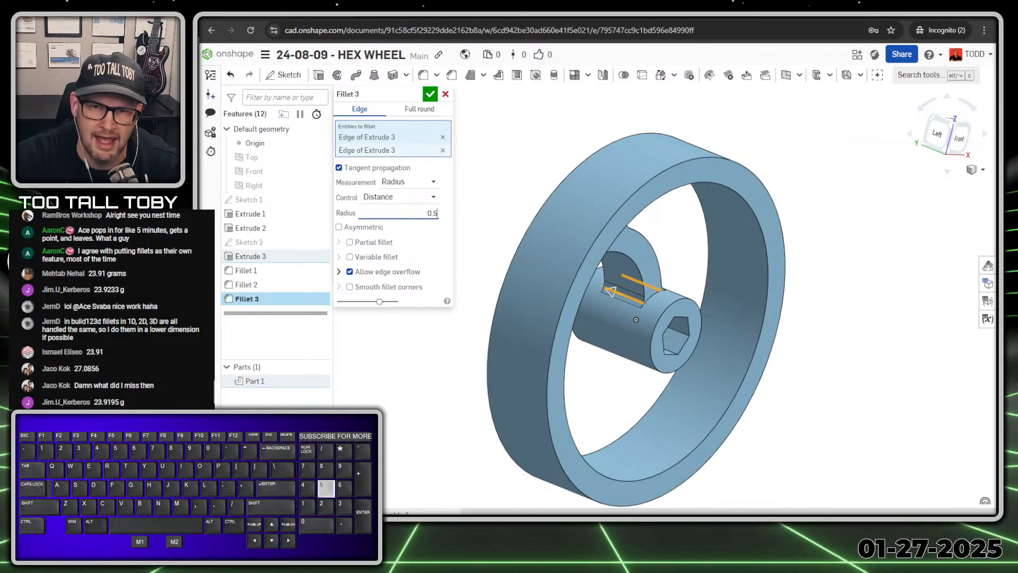
{"action": "type", "text": "5"}
{"action": "key", "text": "Return"}
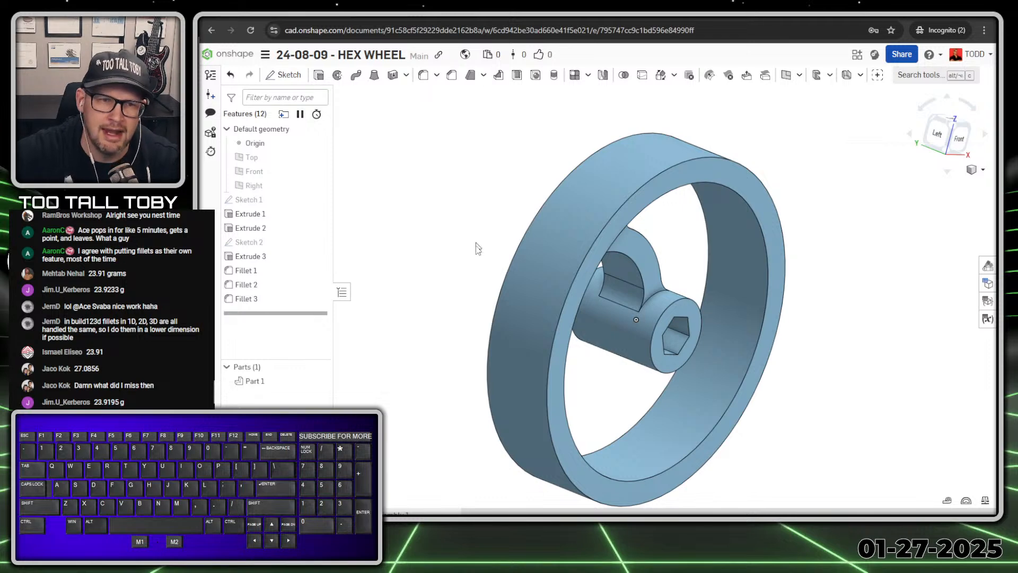
Start a circular feature pattern of the curved spoke extrusion and its three fillet features
{"action": "right_click_drag", "start_coordinate": [476, 244], "coordinate": [420, 233]}
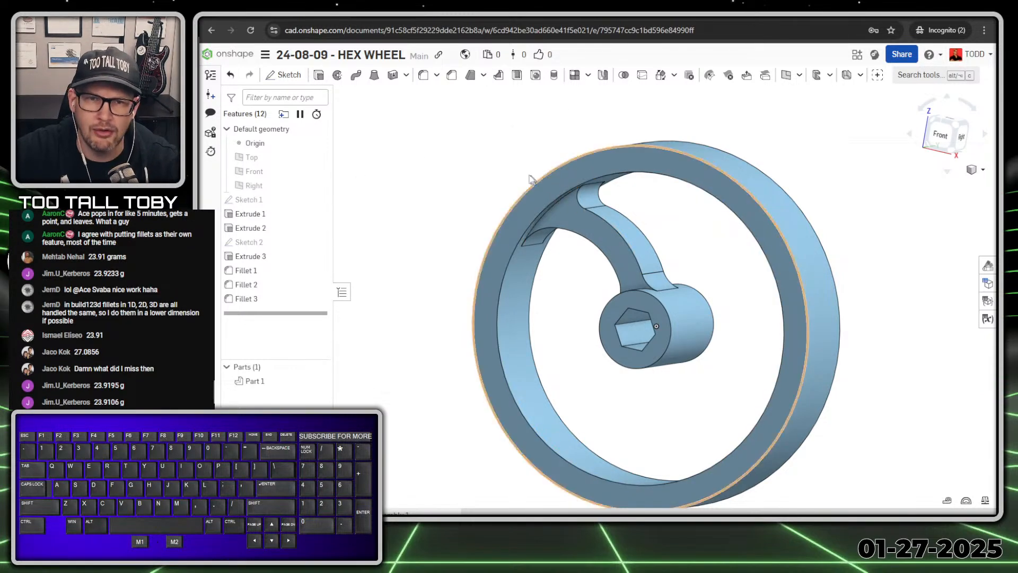
{"action": "left_click", "coordinate": [468, 185]}
{"action": "left_click", "coordinate": [587, 75]}
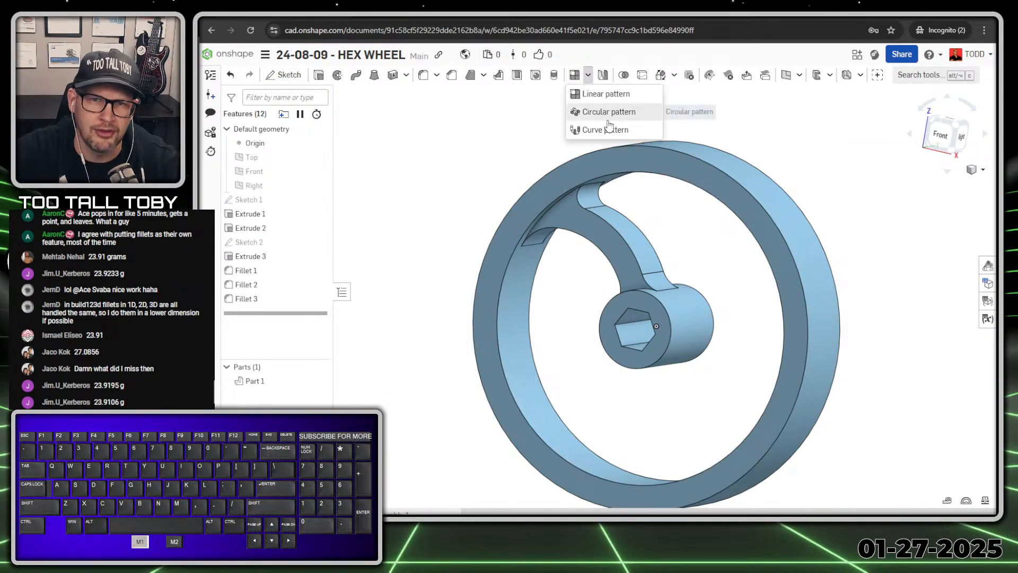
{"action": "left_click", "coordinate": [615, 110]}
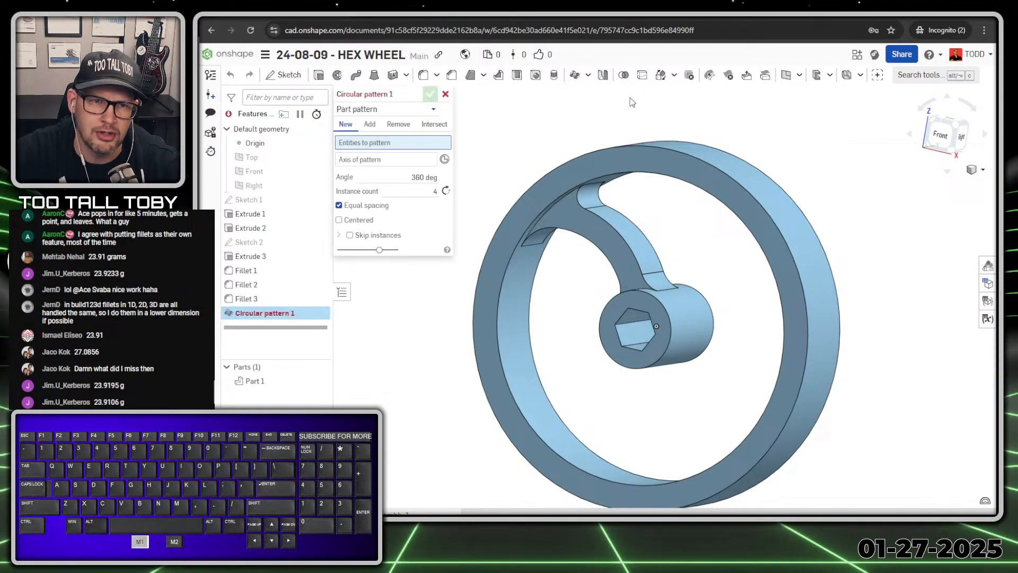
{"action": "left_click", "coordinate": [430, 108]}
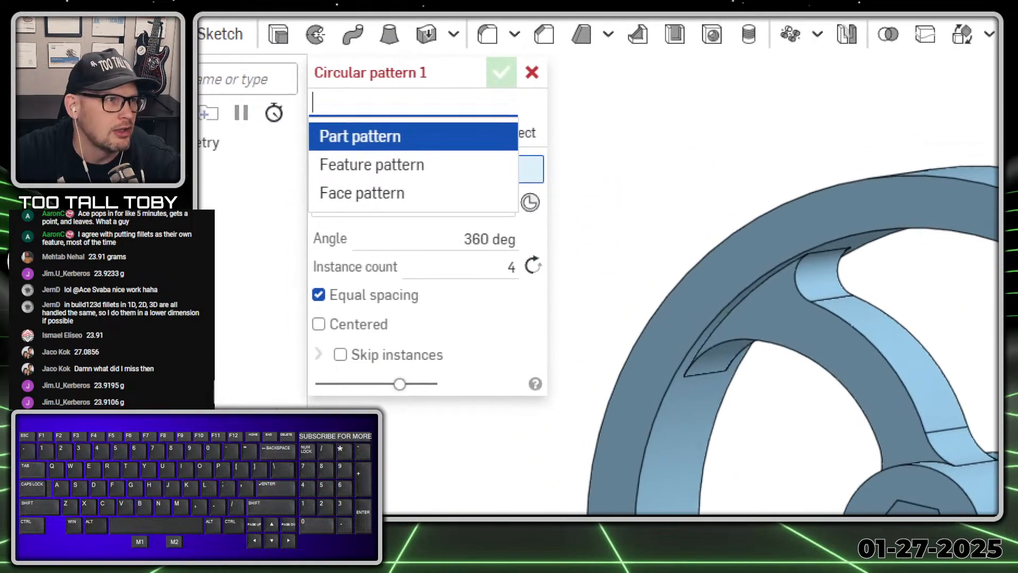
{"action": "left_click", "coordinate": [299, 112]}
{"action": "left_click_drag", "start_coordinate": [508, 96], "coordinate": [513, 109]}
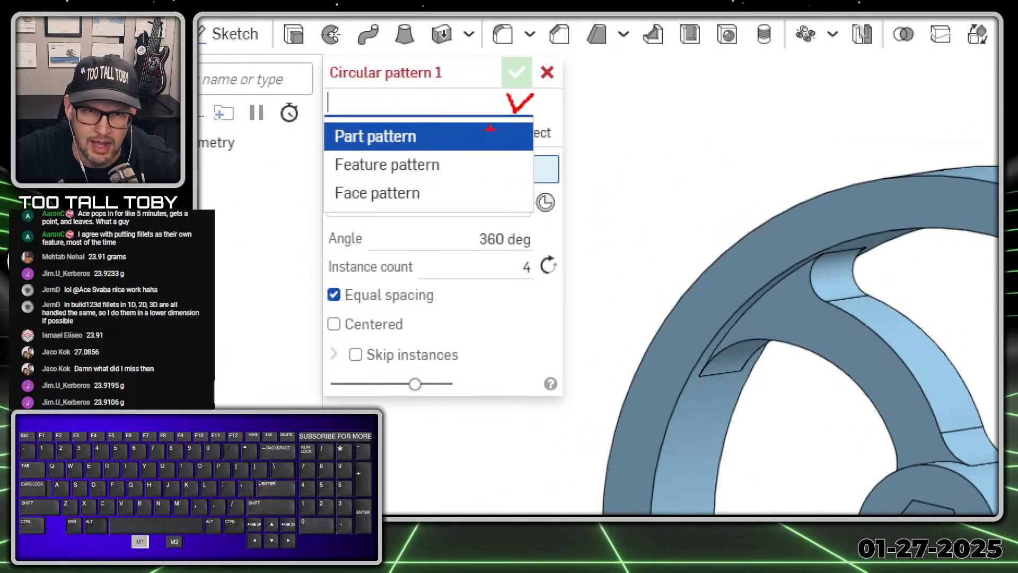
{"action": "mouse_move", "coordinate": [327, 177]}
{"action": "left_mouse_down"}
{"action": "mouse_move", "coordinate": [448, 168]}
{"action": "mouse_move", "coordinate": [325, 151]}
{"action": "left_mouse_up"}
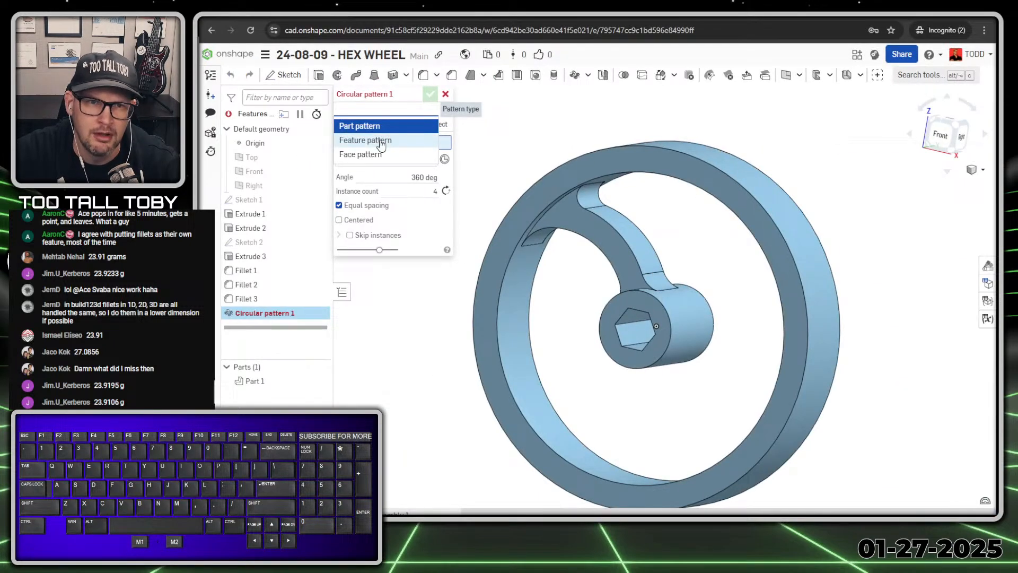
{"action": "left_click", "coordinate": [387, 165]}
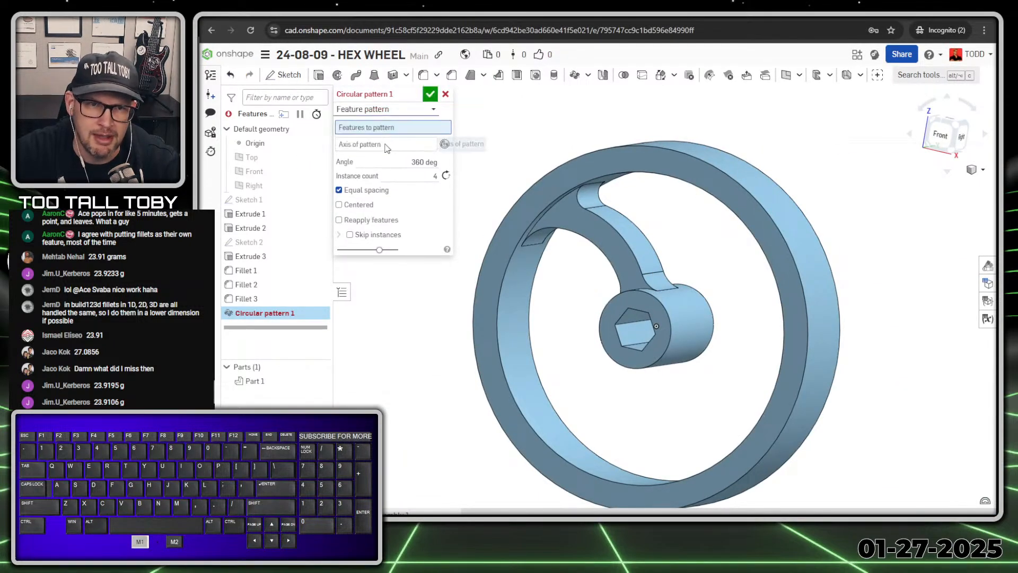
{"action": "left_click", "coordinate": [250, 258]}
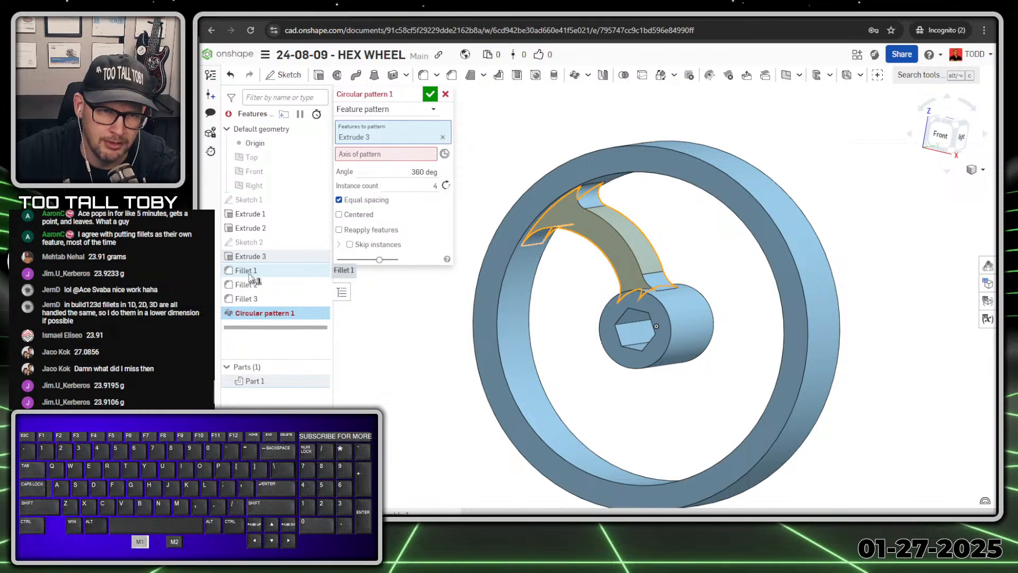
{"action": "left_click", "coordinate": [249, 273]}
{"action": "left_click", "coordinate": [249, 285]}
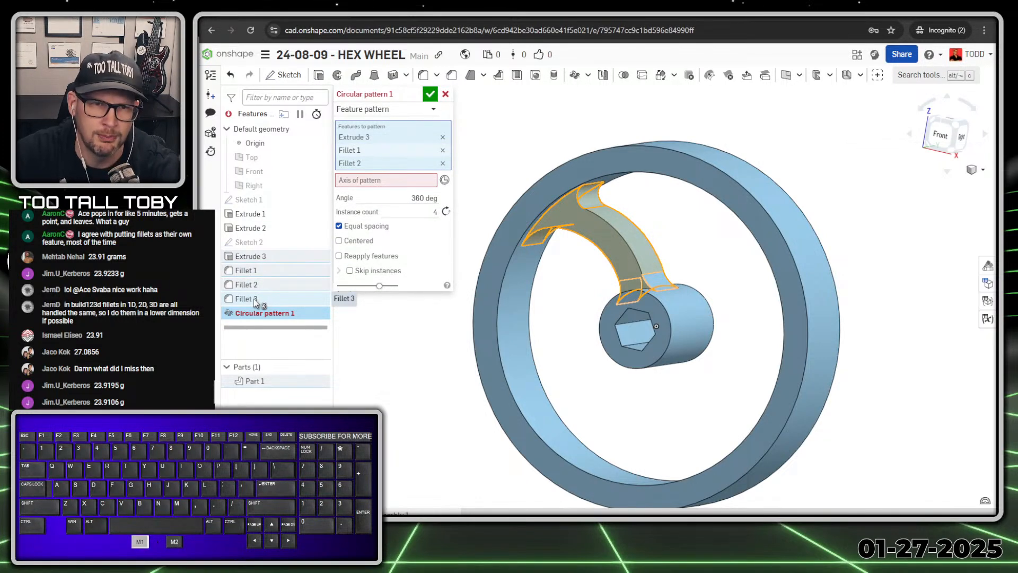
{"action": "left_click", "coordinate": [249, 299]}
Pattern the spoke features about the hub's circular edge with 4 equally spaced instances over 360 degrees
{"action": "left_click", "coordinate": [369, 194]}
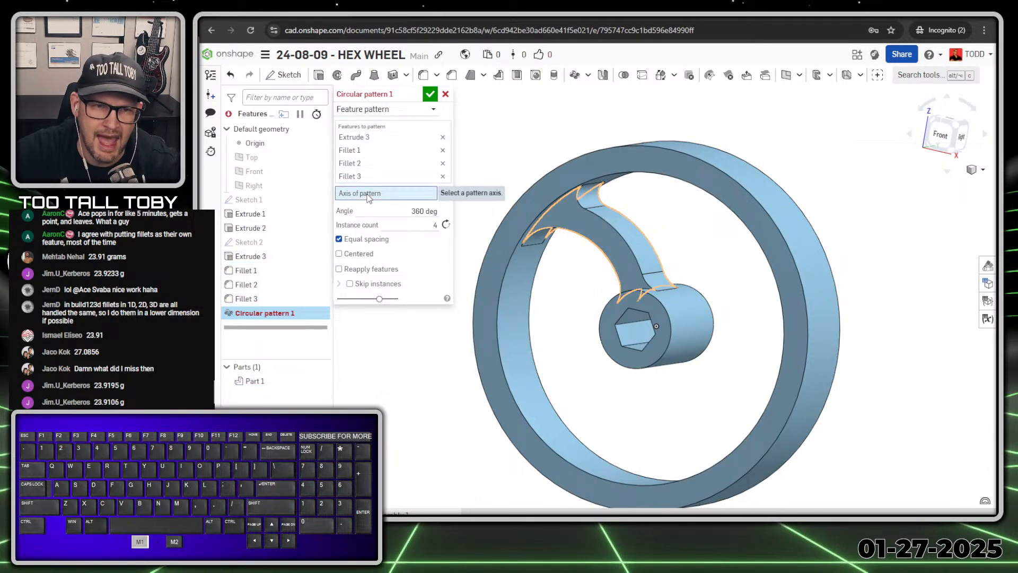
{"action": "left_click", "coordinate": [660, 331]}
{"action": "scroll", "coordinate": [671, 401], "scroll_direction": "down", "scroll_amount": 2}
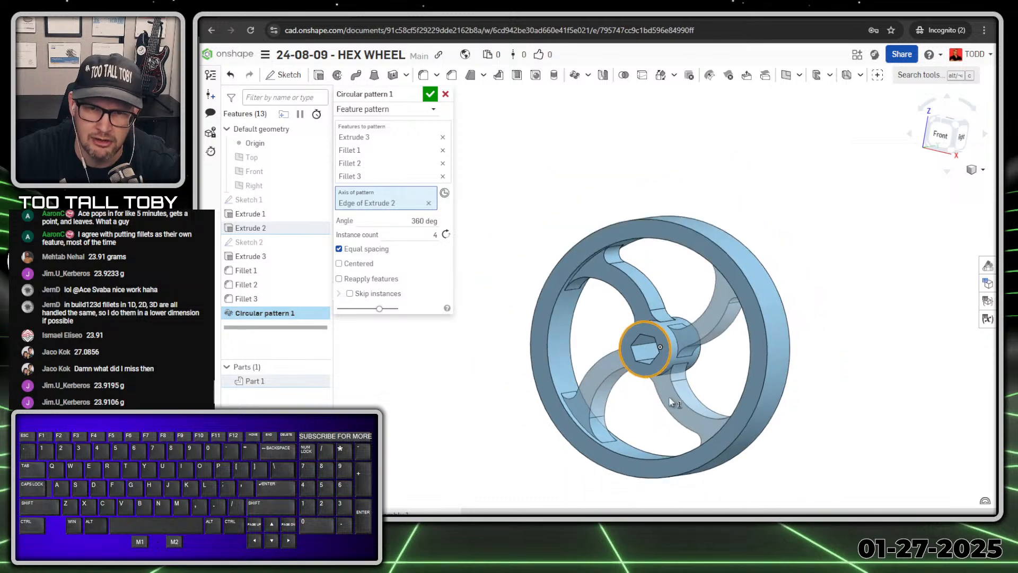
{"action": "scroll", "coordinate": [684, 460], "scroll_direction": "up", "scroll_amount": 2}
{"action": "right_click_drag", "start_coordinate": [688, 446], "coordinate": [690, 372], "text": "ctrl"}
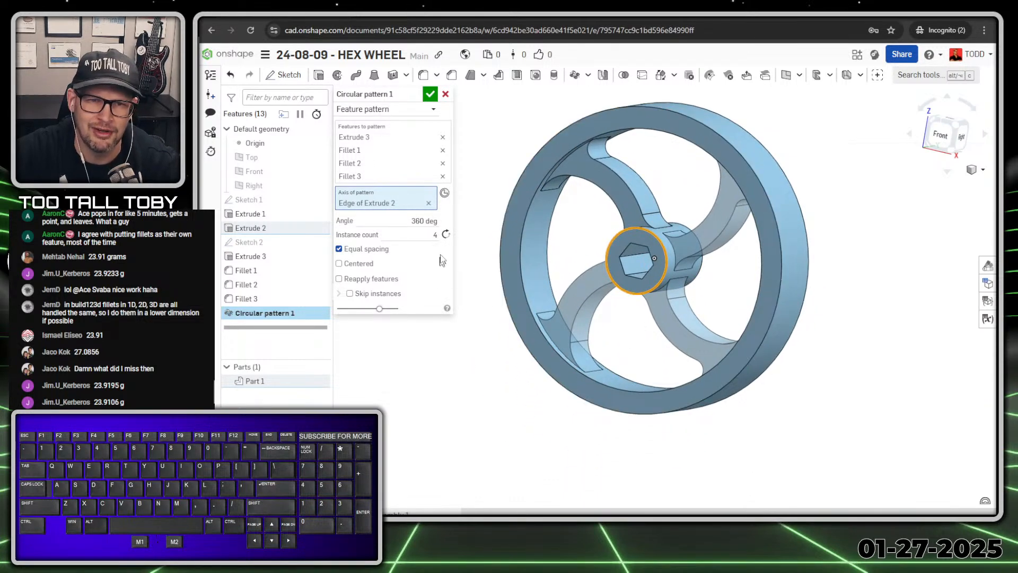
{"action": "left_click", "coordinate": [435, 234]}
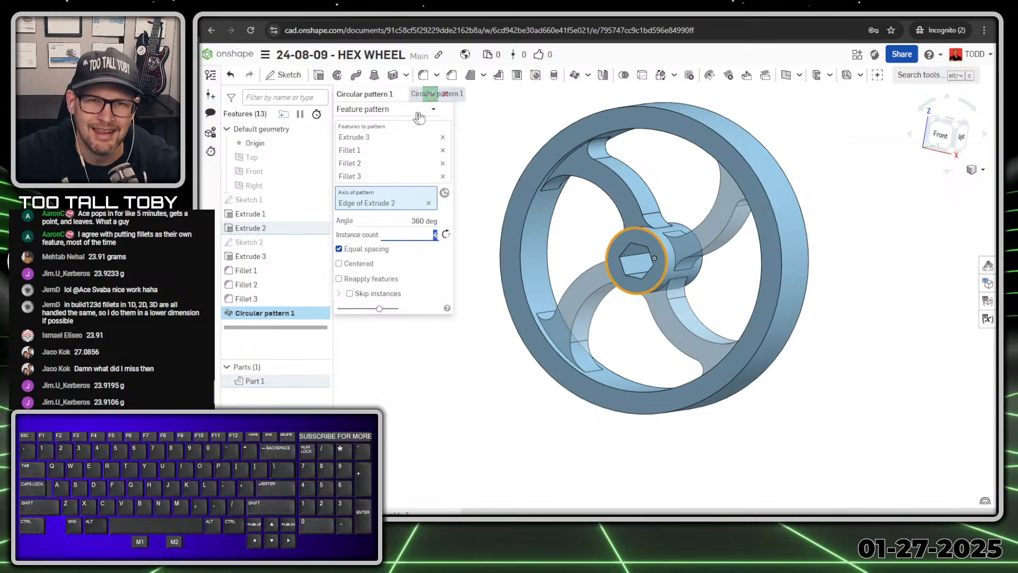
{"action": "left_click", "coordinate": [433, 95]}
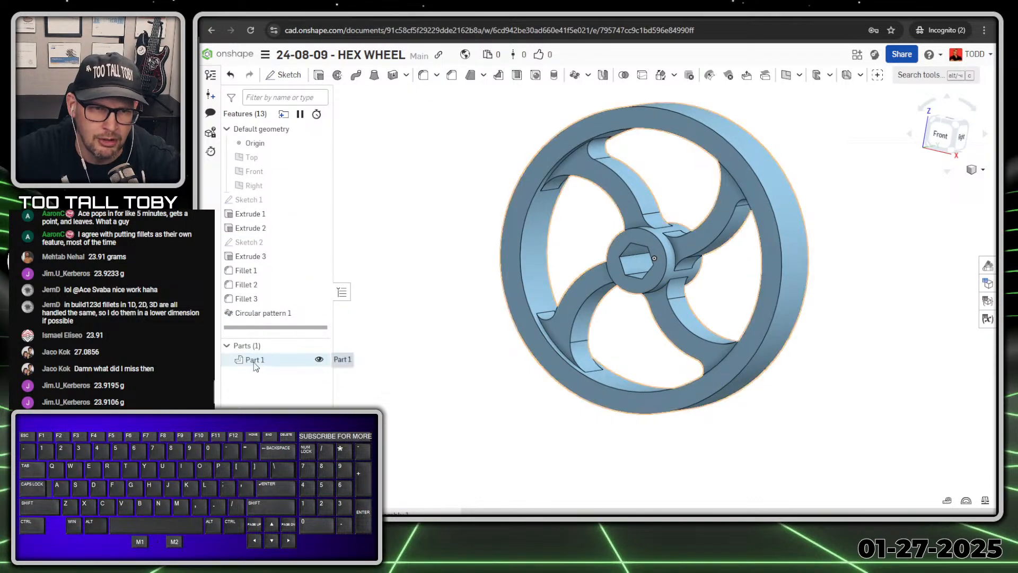
Change the wheel part's appearance to the light tan palette color, RGB 235, 204, 167
{"action": "right_click", "coordinate": [255, 363]}
{"action": "left_click", "coordinate": [317, 217]}
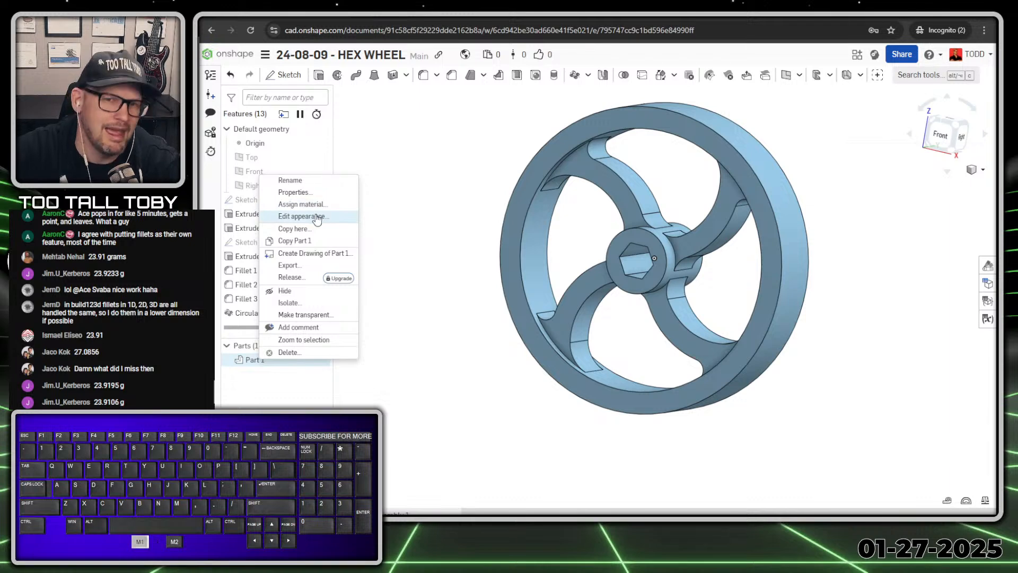
{"action": "left_click", "coordinate": [383, 341]}
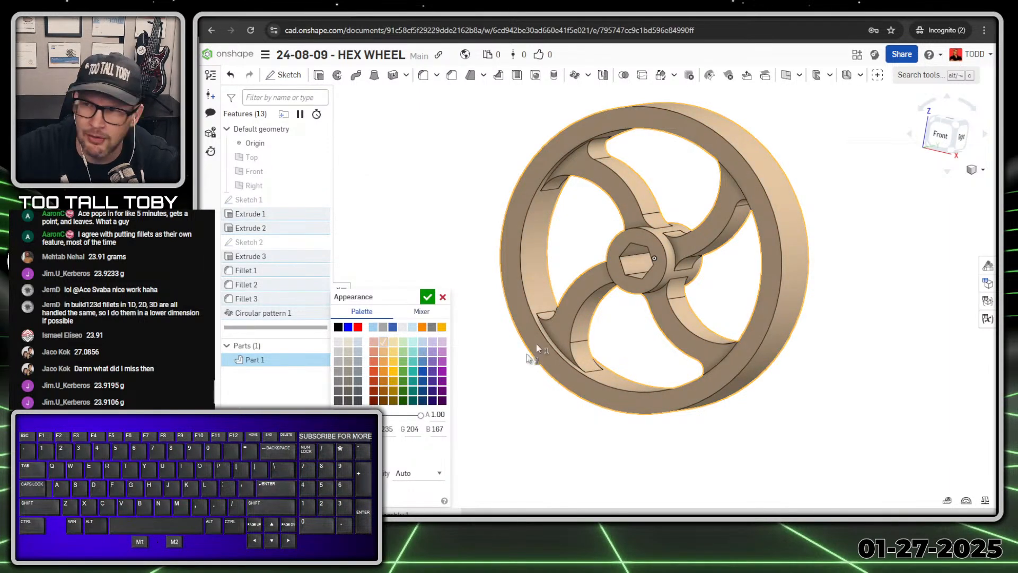
{"action": "right_click_drag", "start_coordinate": [537, 346], "coordinate": [623, 296]}
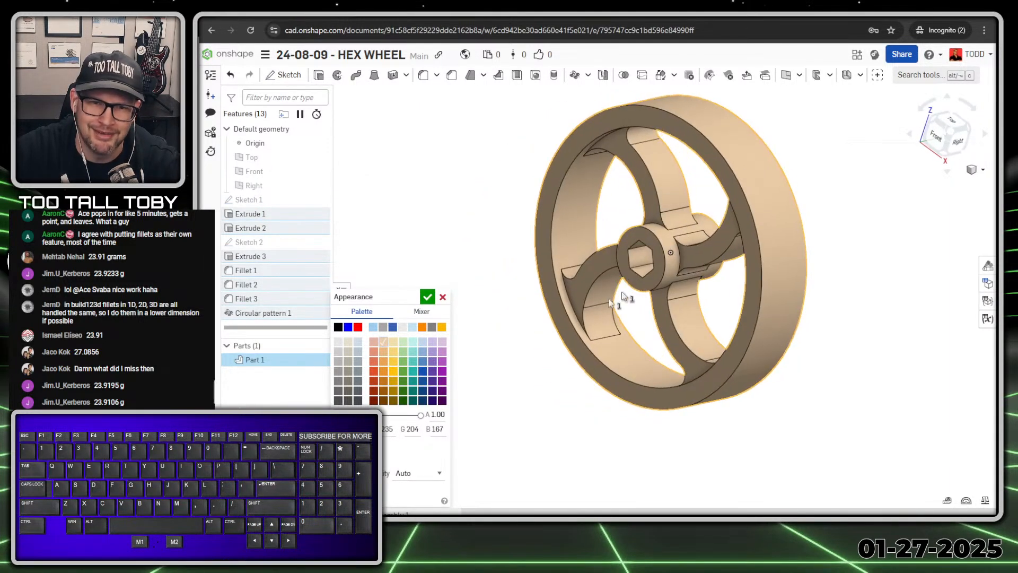
{"action": "left_click", "coordinate": [426, 298]}
Assign the TTT-ABS material from the TTT-CUSTOM MATERIALS library to the wheel part
{"action": "right_click_drag", "start_coordinate": [746, 402], "coordinate": [624, 400], "text": "ctrl"}
{"action": "right_click", "coordinate": [256, 360]}
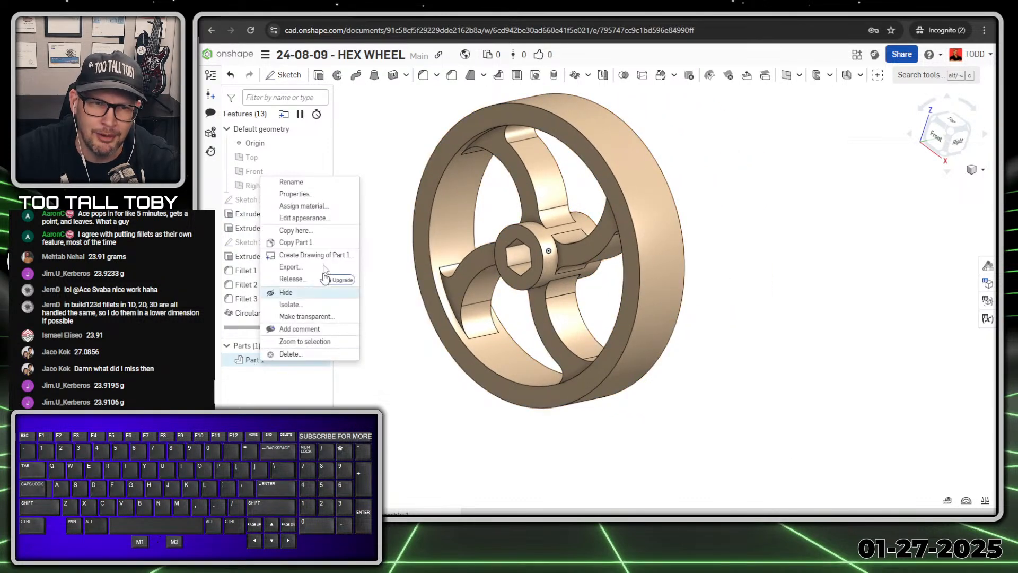
{"action": "left_click", "coordinate": [328, 214]}
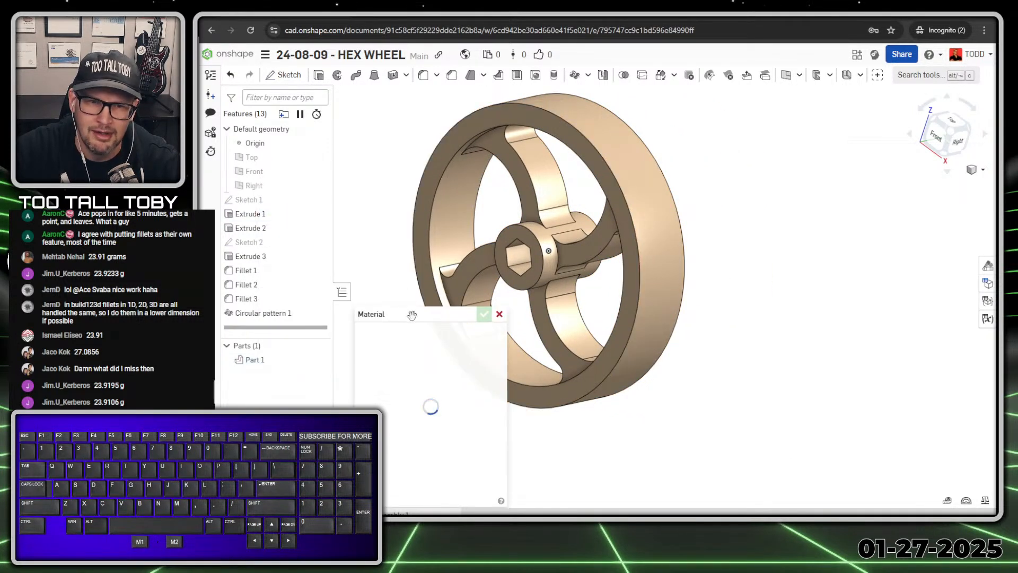
{"action": "left_click", "coordinate": [421, 156]}
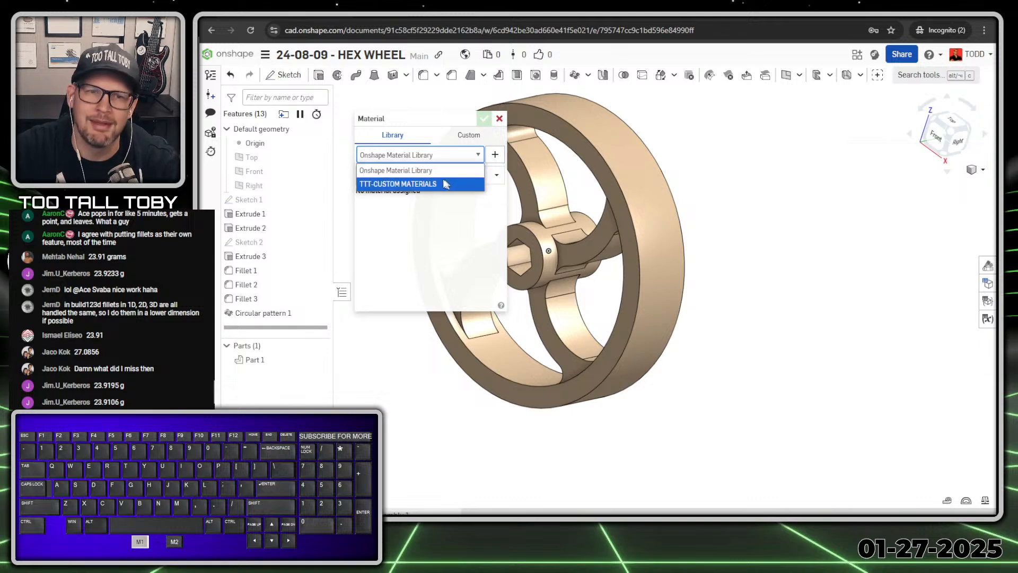
{"action": "left_click", "coordinate": [434, 184]}
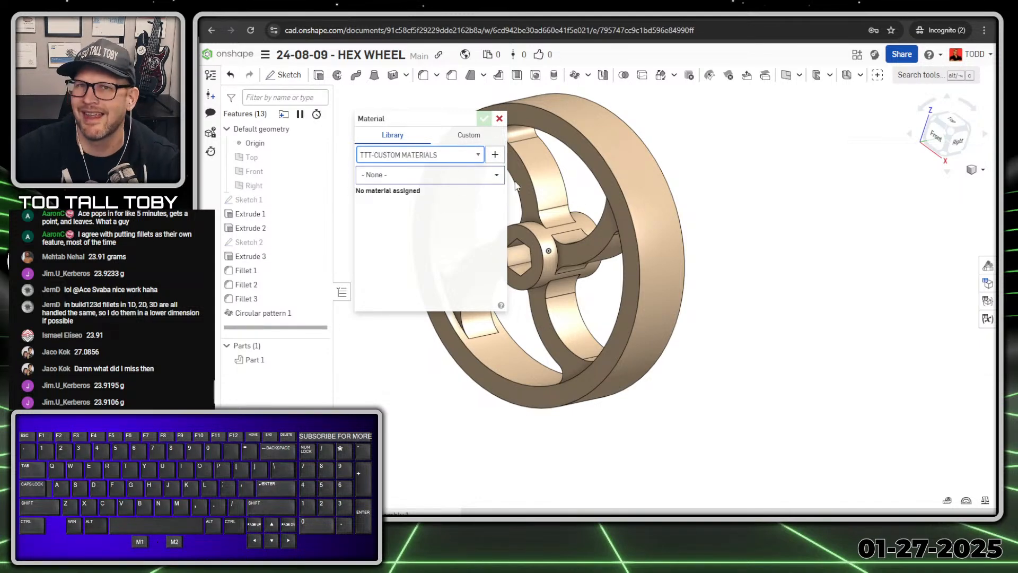
{"action": "left_click", "coordinate": [450, 175]}
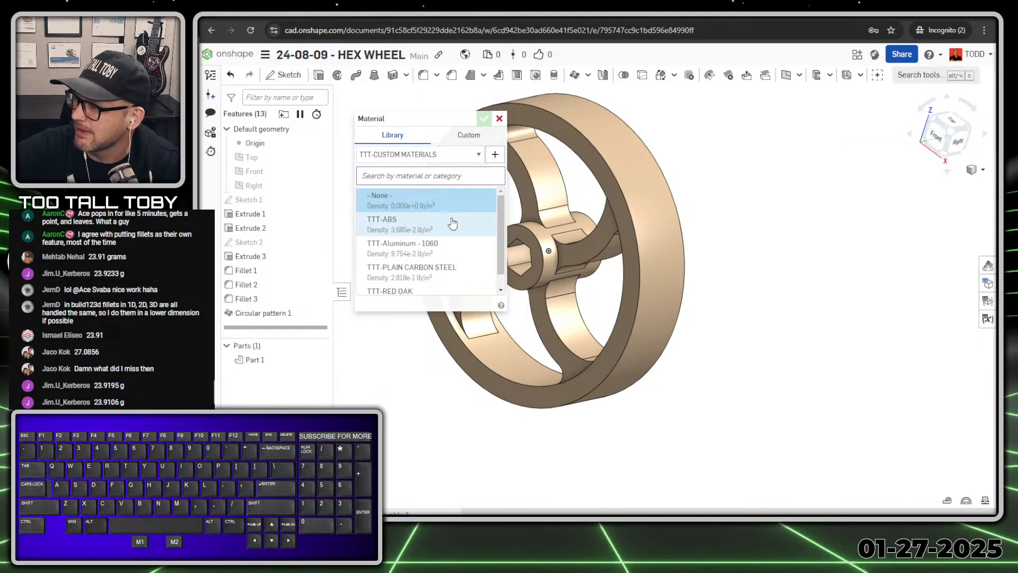
{"action": "left_click", "coordinate": [432, 223]}
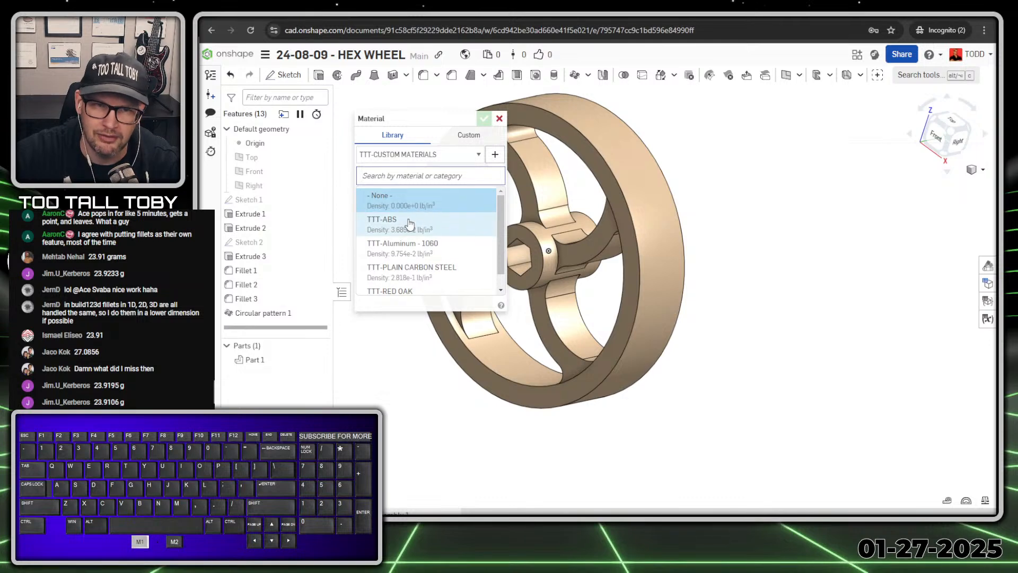
{"action": "left_click", "coordinate": [484, 119]}
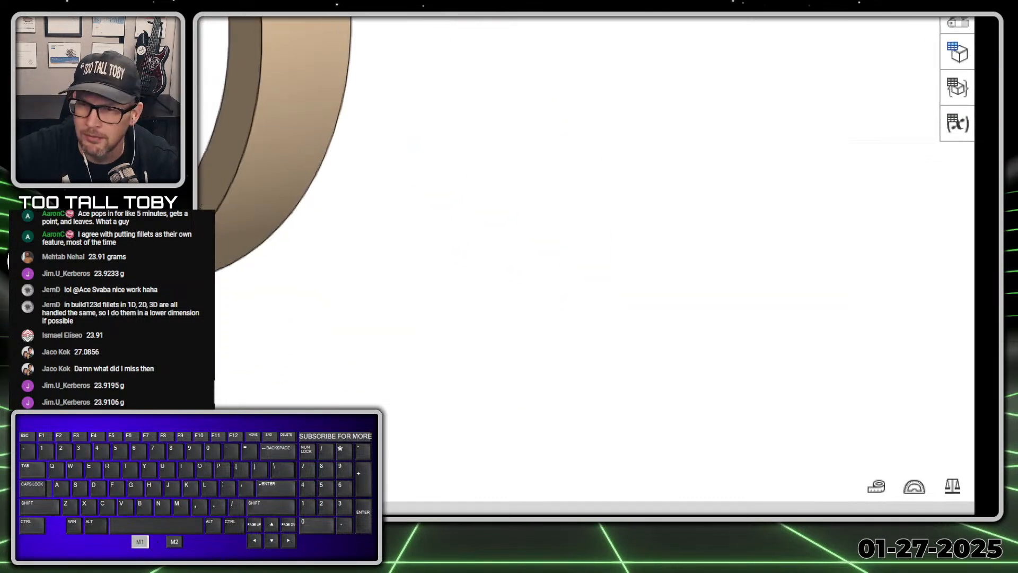
Measure the mass properties of the wheel part and check its mass and volume
{"action": "left_click_drag", "start_coordinate": [945, 471], "coordinate": [880, 337], "text": "ctrl+shift"}
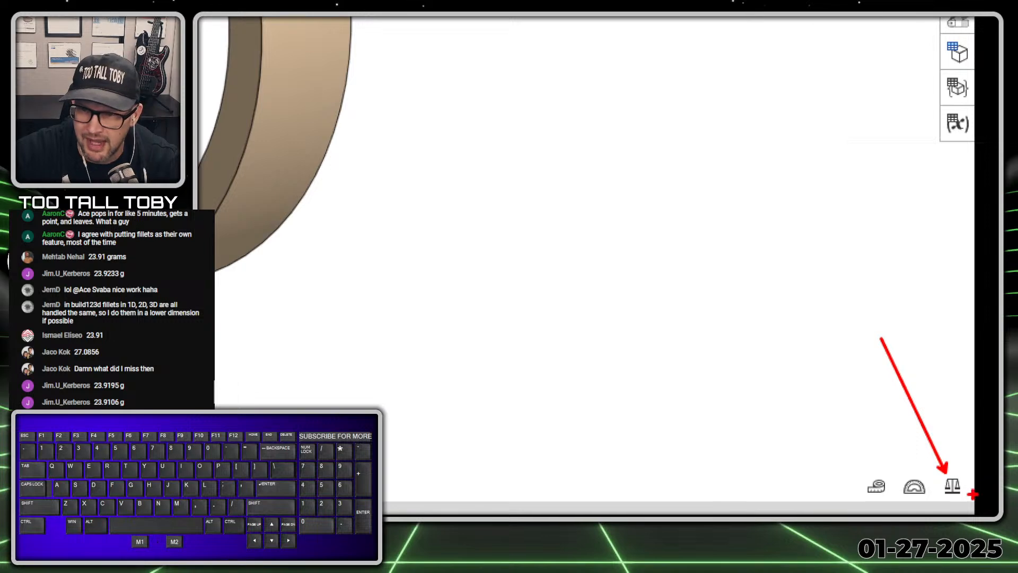
{"action": "left_click", "coordinate": [952, 486]}
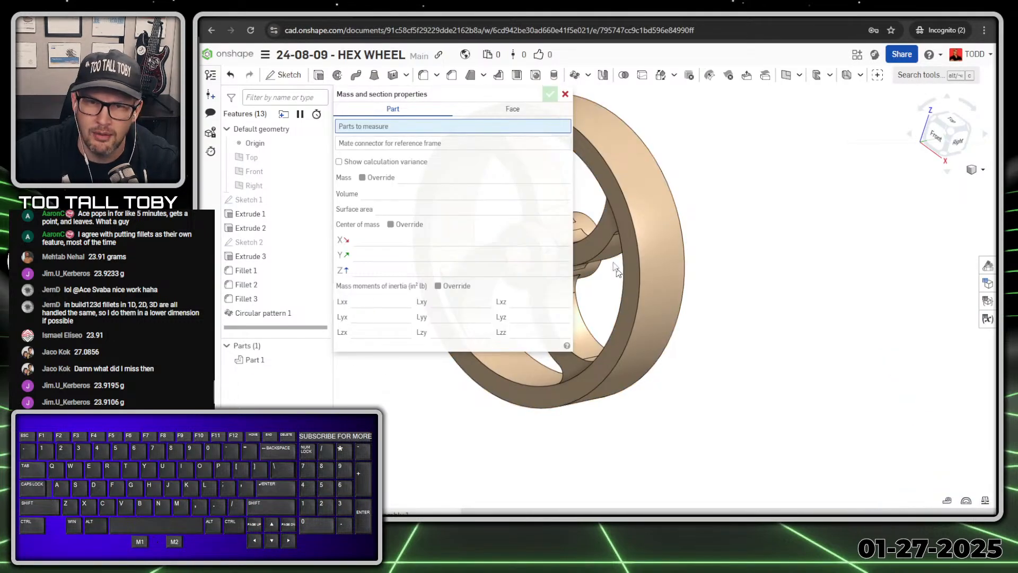
{"action": "left_click", "coordinate": [673, 300]}
{"action": "middle_click_drag", "start_coordinate": [709, 321], "coordinate": [903, 325], "text": "ctrl"}
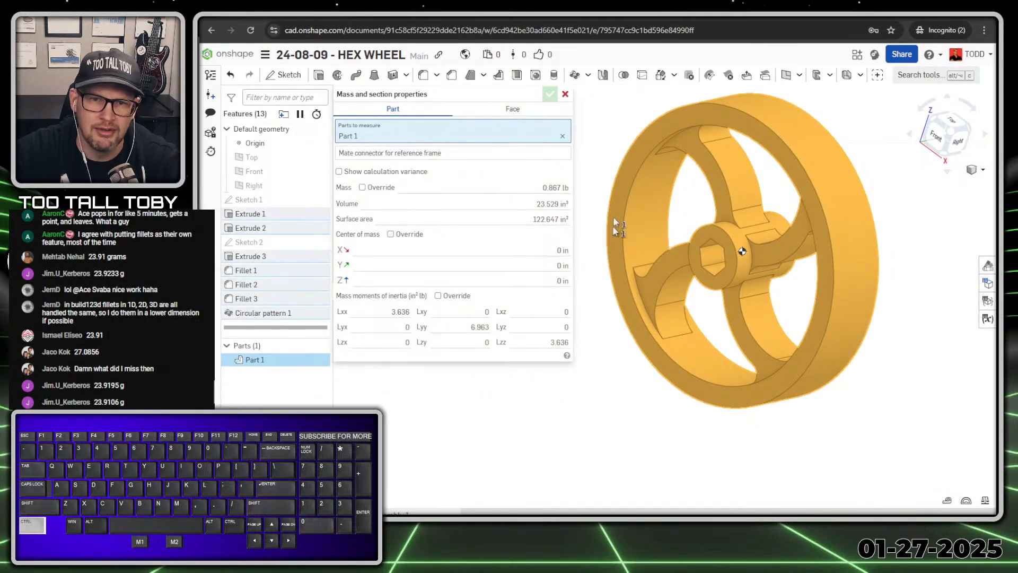
{"action": "mouse_move", "coordinate": [566, 194]}
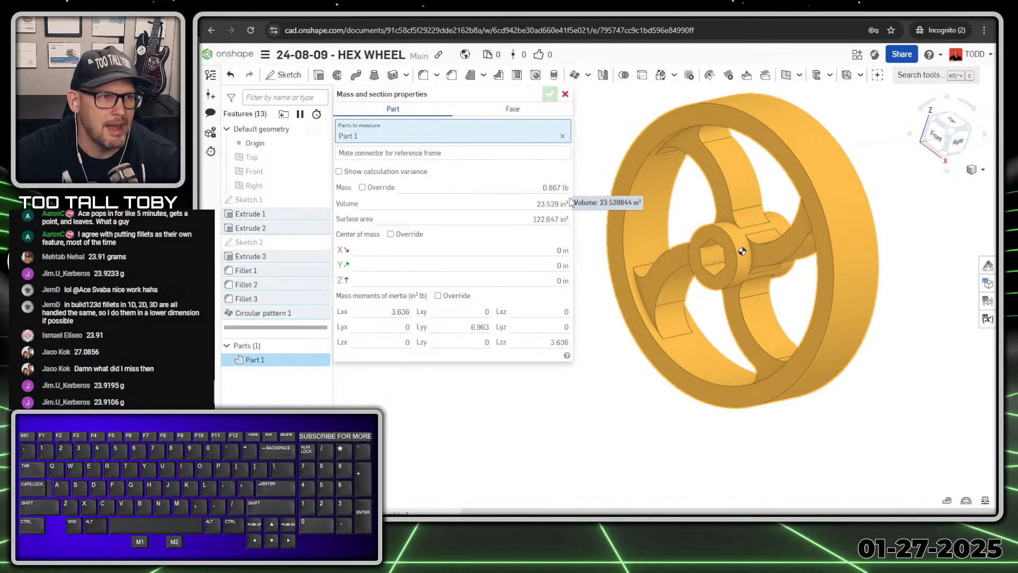
Switch to the Too Tall Toby practice page, submit a mass of 0.867 lb, and confirm replacing the previous submission
{"action": "key", "text": "alt+Tab"}
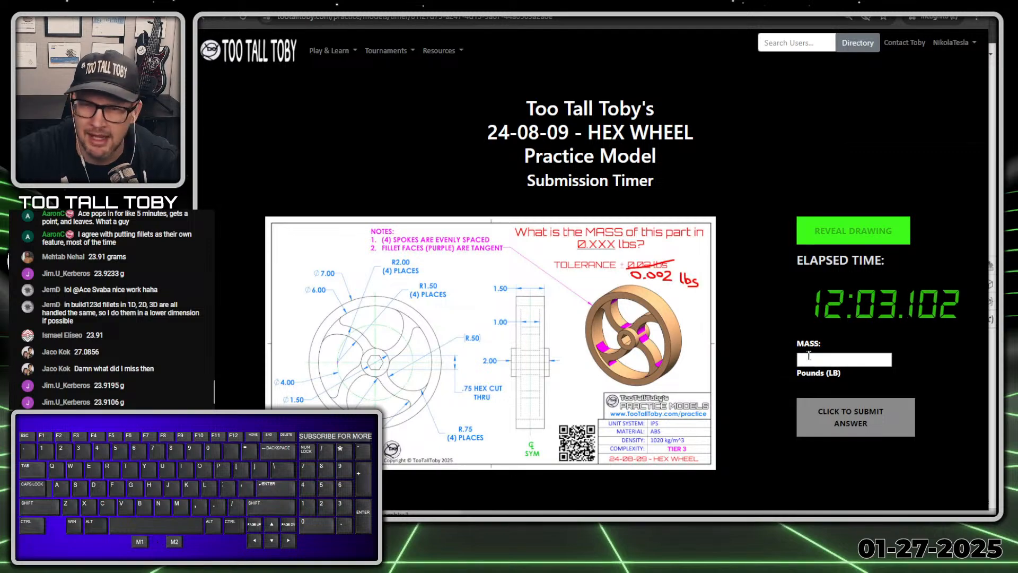
{"action": "left_click", "coordinate": [843, 360]}
{"action": "type", "text": "0.867"}
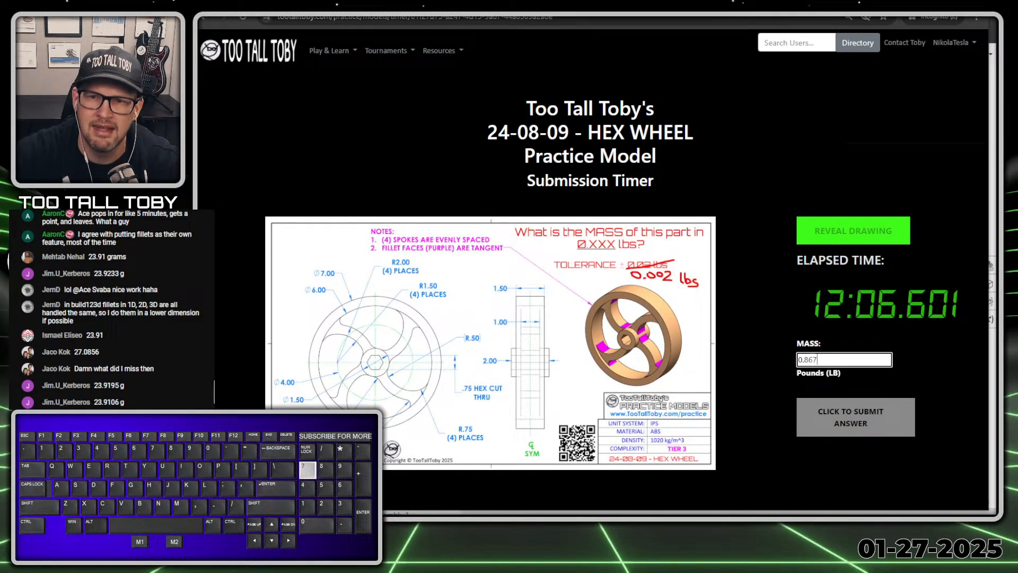
{"action": "key", "text": "Return"}
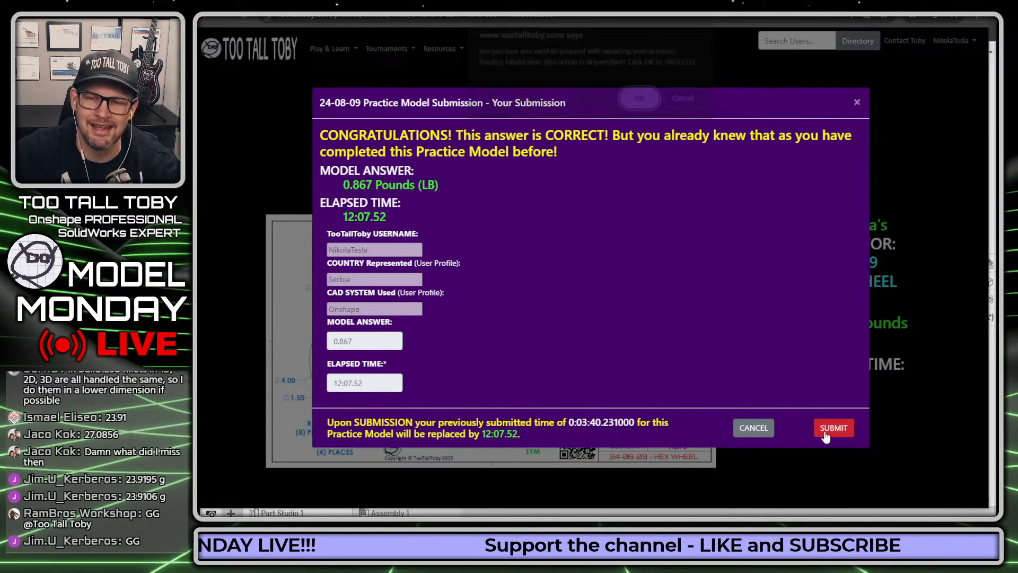
{"action": "left_click", "coordinate": [826, 433]}
{"action": "left_click", "coordinate": [632, 104]}
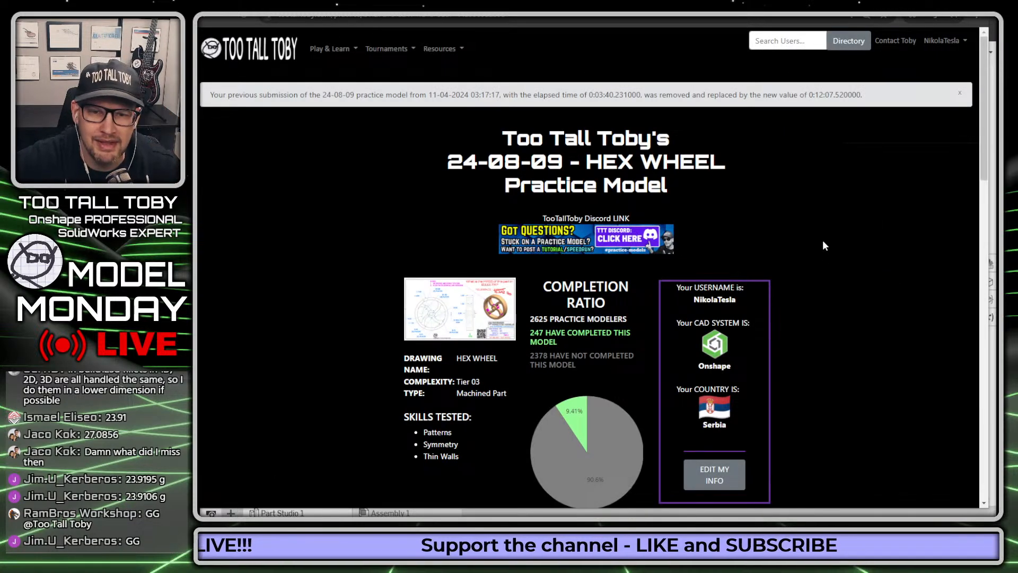
Compare the average, own and fastest completion times on the Hex Wheel practice model page
{"action": "scroll", "coordinate": [822, 235], "scroll_direction": "down", "scroll_amount": 10}
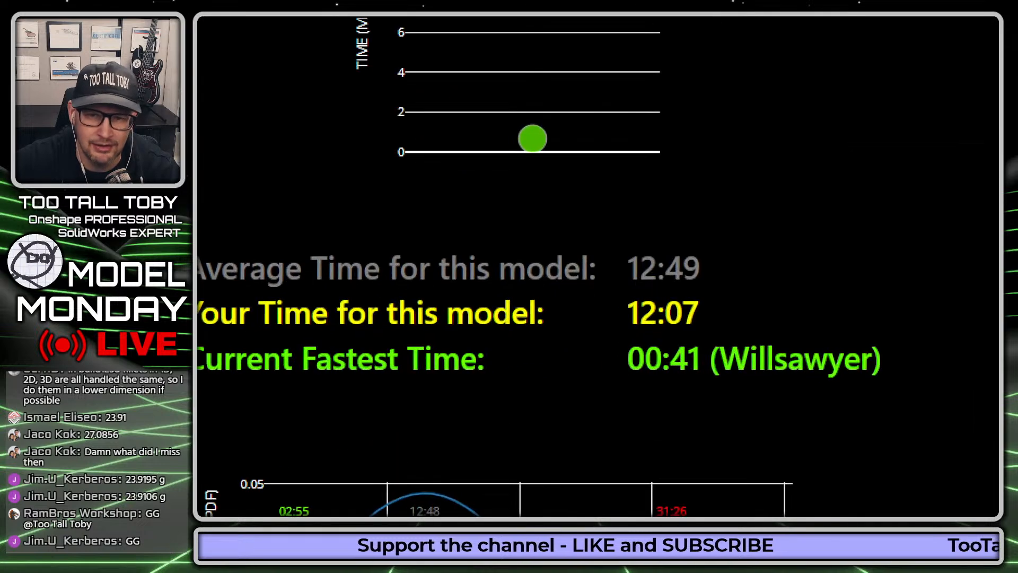
{"action": "mouse_move", "coordinate": [783, 259]}
{"action": "left_mouse_down"}
{"action": "mouse_move", "coordinate": [810, 260]}
{"action": "mouse_move", "coordinate": [874, 222]}
{"action": "left_mouse_up"}
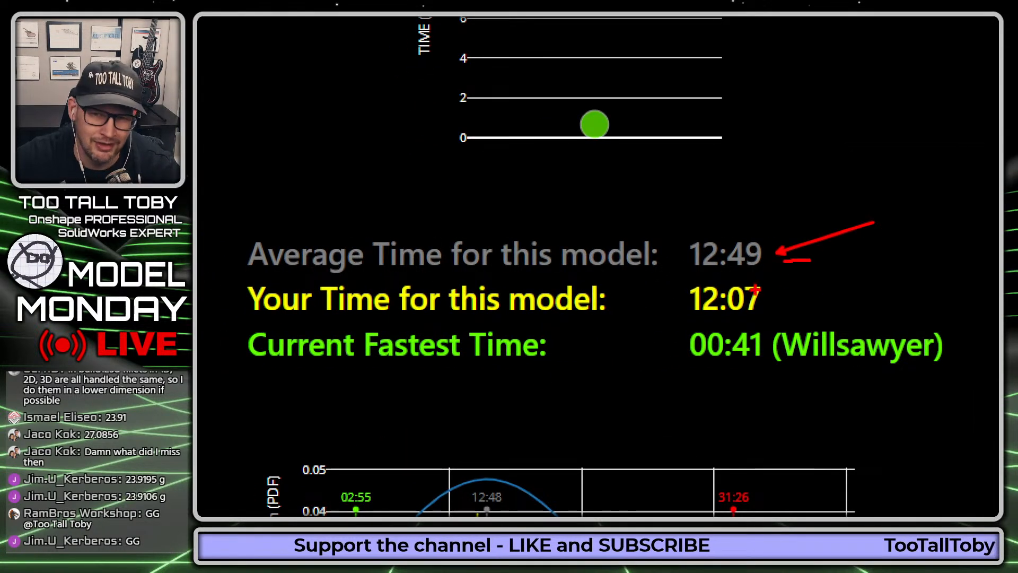
{"action": "mouse_move", "coordinate": [768, 309]}
{"action": "left_mouse_down"}
{"action": "mouse_move", "coordinate": [736, 202]}
{"action": "mouse_move", "coordinate": [870, 225]}
{"action": "left_mouse_up"}
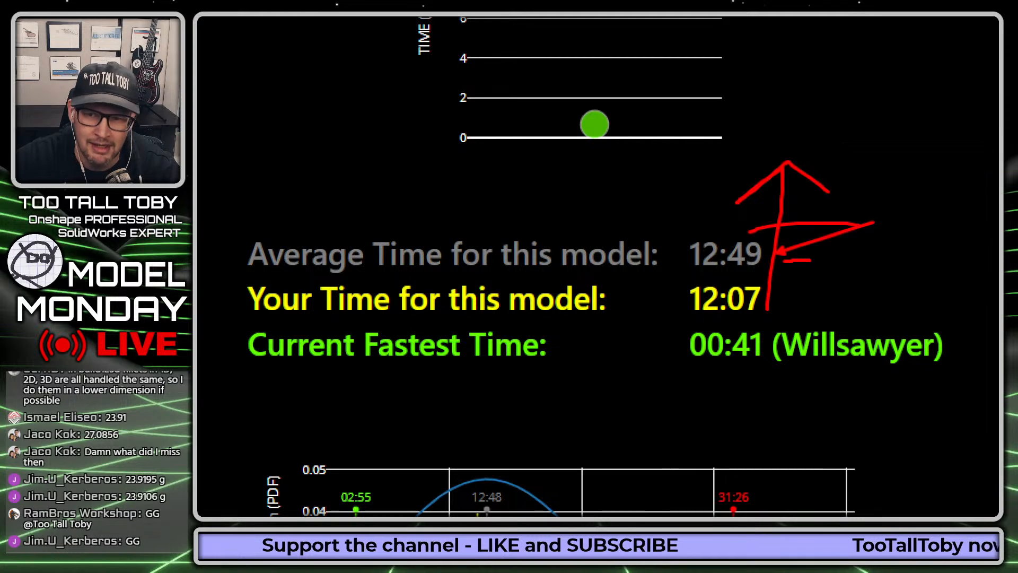
Review the recorded completion time, the retry option and the time comparison chart on the Hex Wheel practice page
{"action": "right_click", "coordinate": [789, 283]}
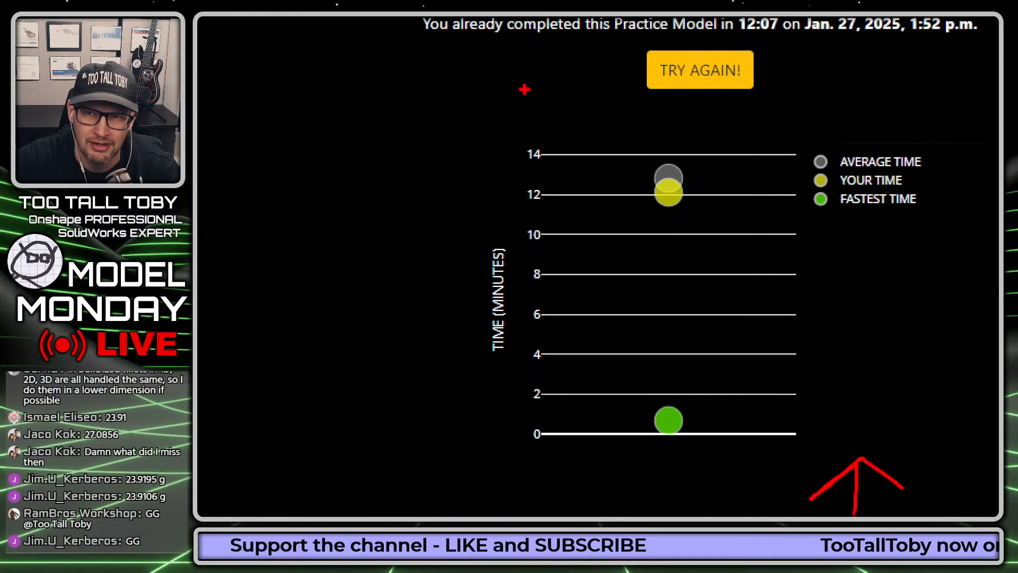
{"action": "left_click_drag", "start_coordinate": [764, 25], "coordinate": [835, 77]}
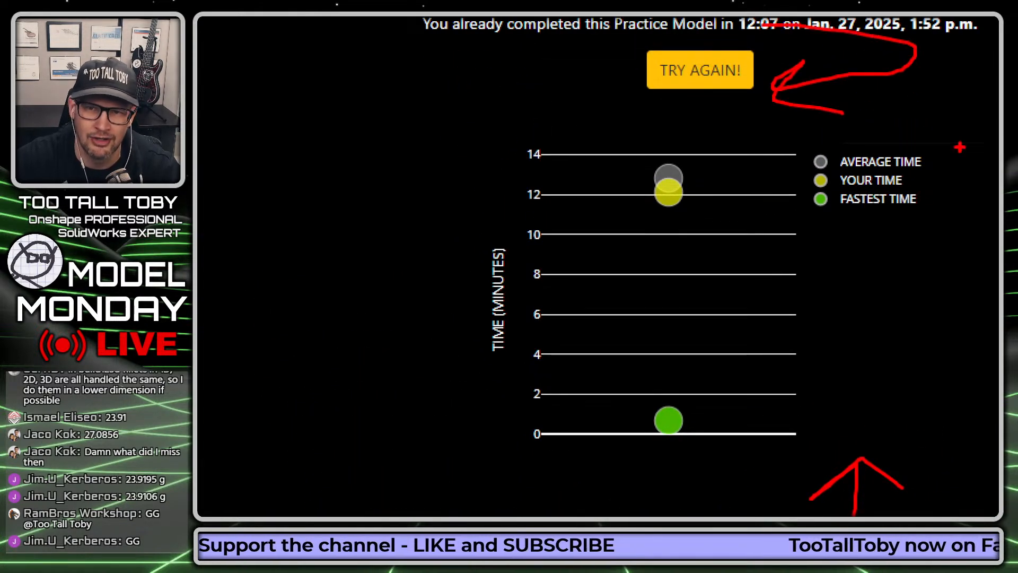
{"action": "key", "text": "Escape"}
Examine the time distribution chart and the Top Submissions table, including its Video Link column
{"action": "scroll", "coordinate": [674, 384], "scroll_direction": "down", "scroll_amount": 3}
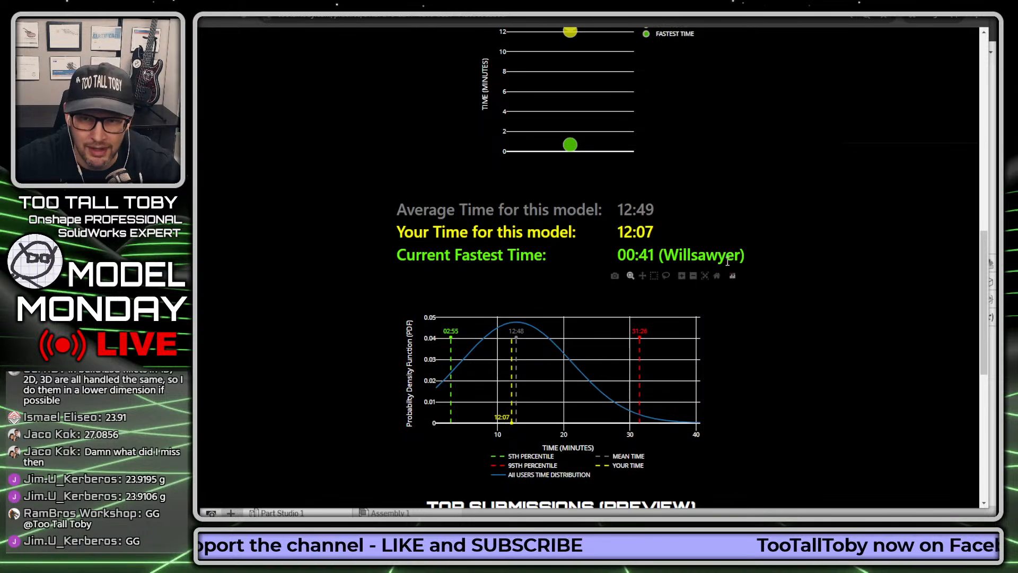
{"action": "scroll", "coordinate": [625, 269], "scroll_direction": "down", "scroll_amount": 7}
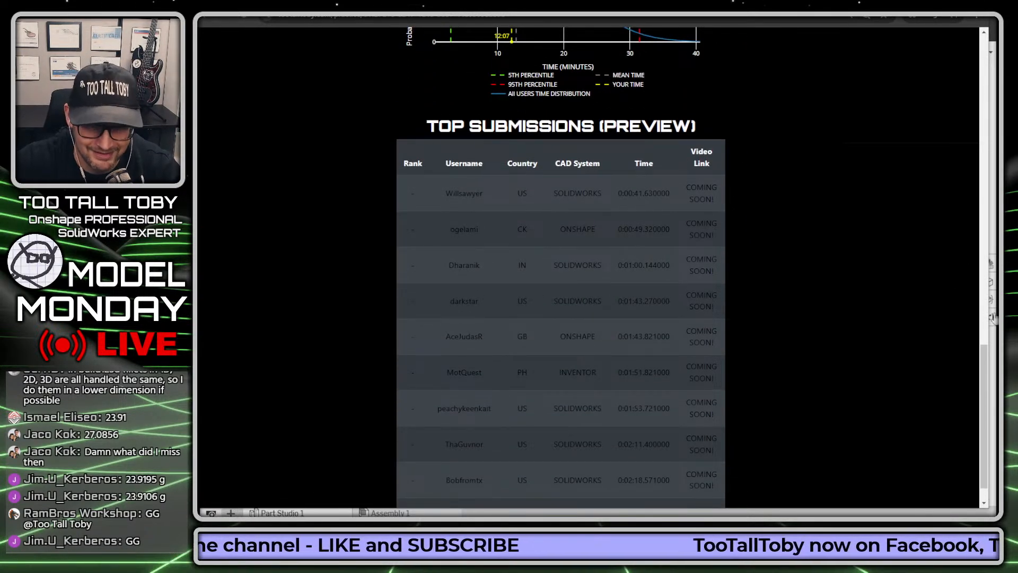
{"action": "key", "text": "ctrl+1"}
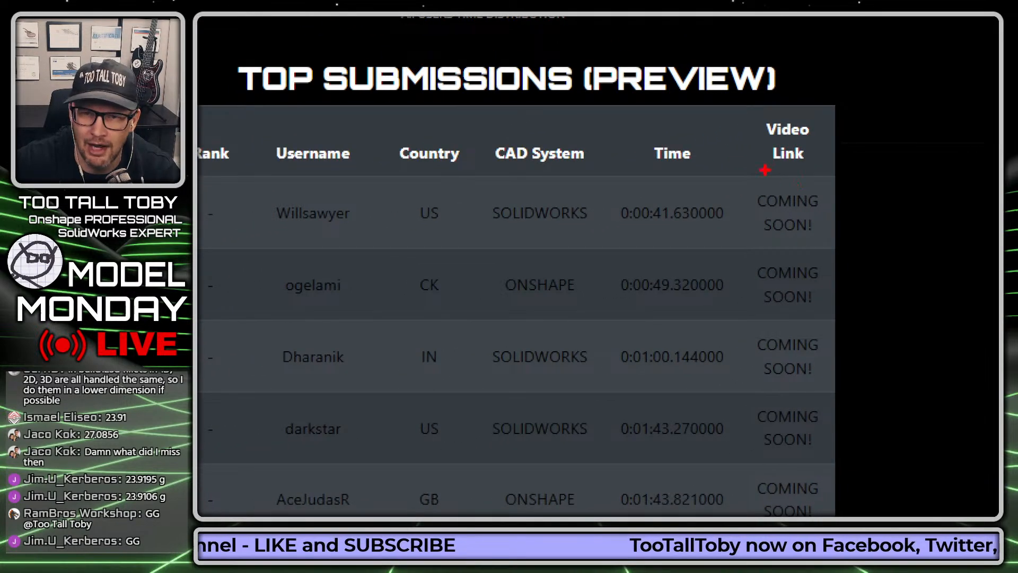
{"action": "left_click_drag", "start_coordinate": [765, 170], "coordinate": [810, 112]}
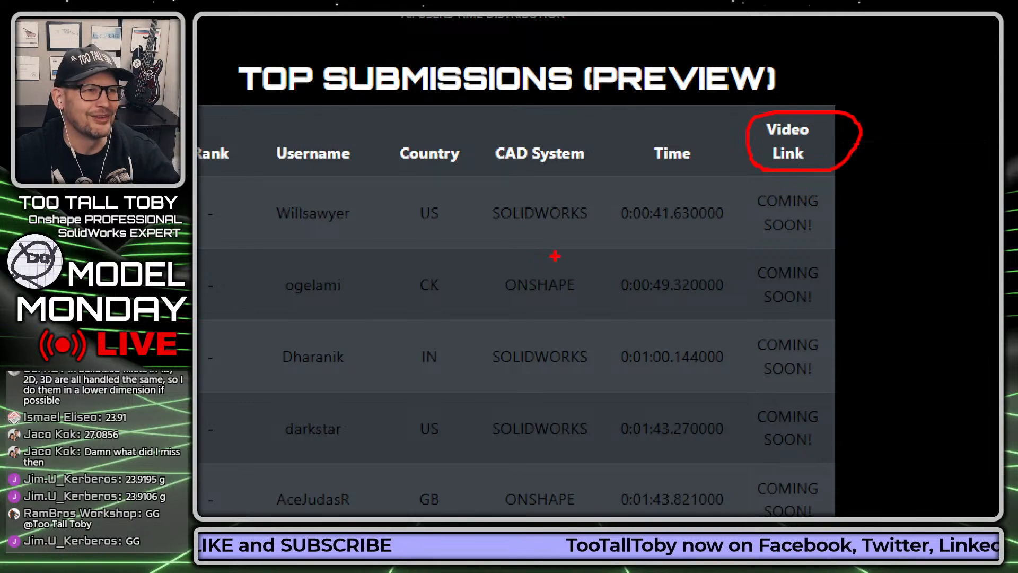
{"action": "key", "text": "Escape"}
Review the Hex Wheel drawing details, skills tested and completion ratio at the start of the practice page
{"action": "scroll", "coordinate": [803, 194], "scroll_direction": "up", "scroll_amount": 10}
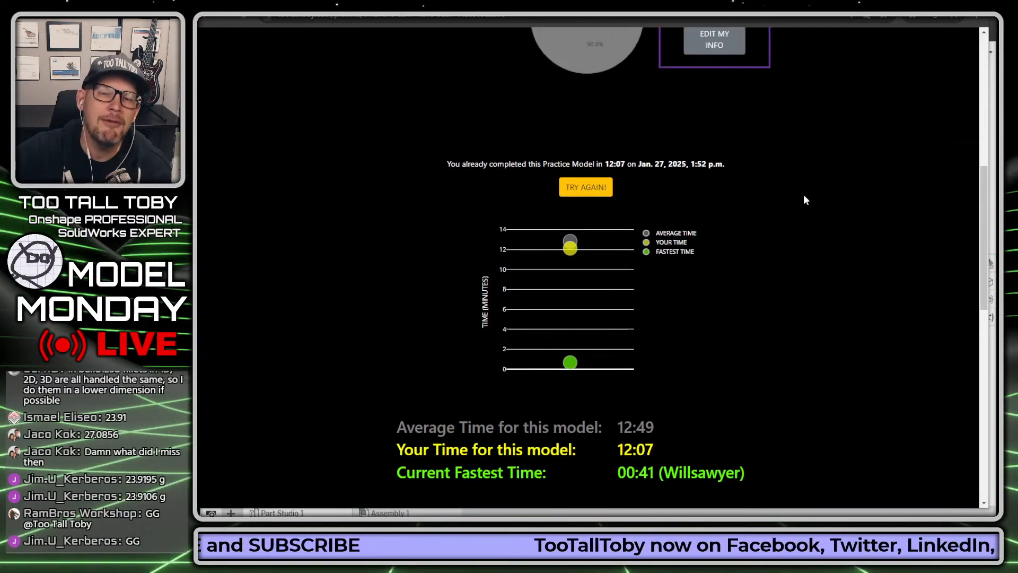
{"action": "scroll", "coordinate": [804, 195], "scroll_direction": "up", "scroll_amount": 8}
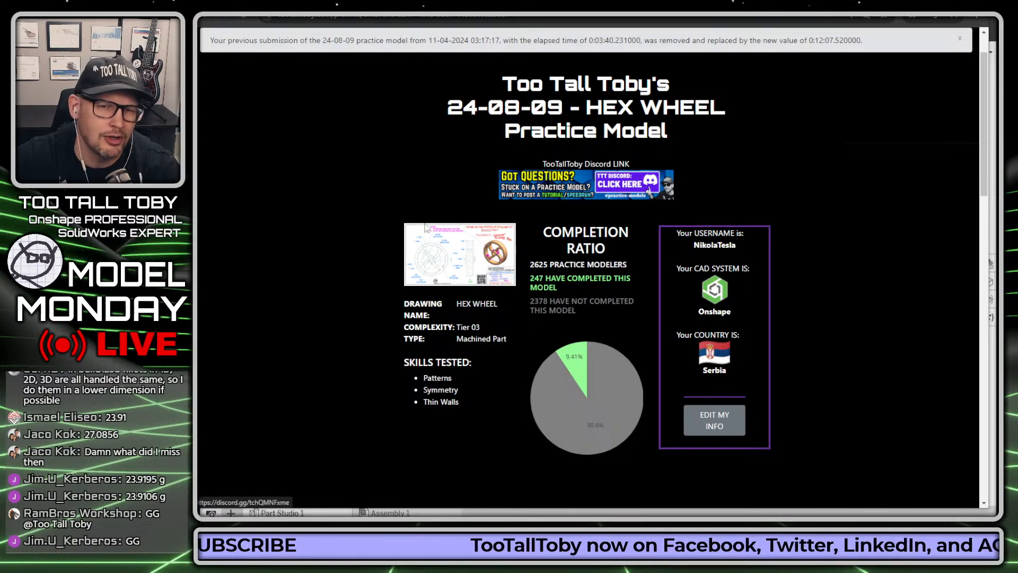
{"action": "scroll", "coordinate": [623, 300], "scroll_direction": "down", "scroll_amount": 1}
{"action": "scroll", "coordinate": [623, 300], "scroll_direction": "down", "scroll_amount": 2}
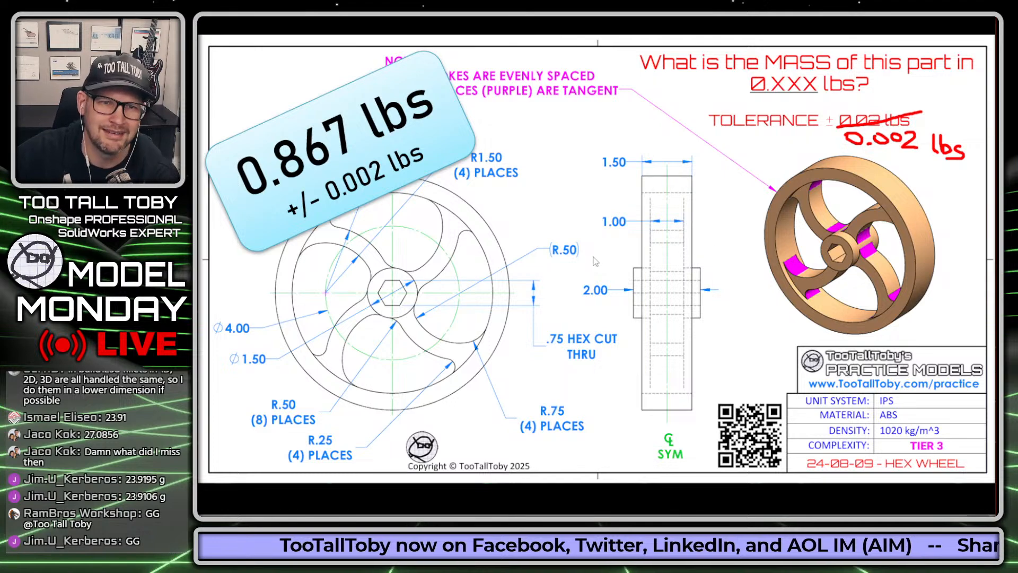
{"action": "left_click", "coordinate": [624, 244]}
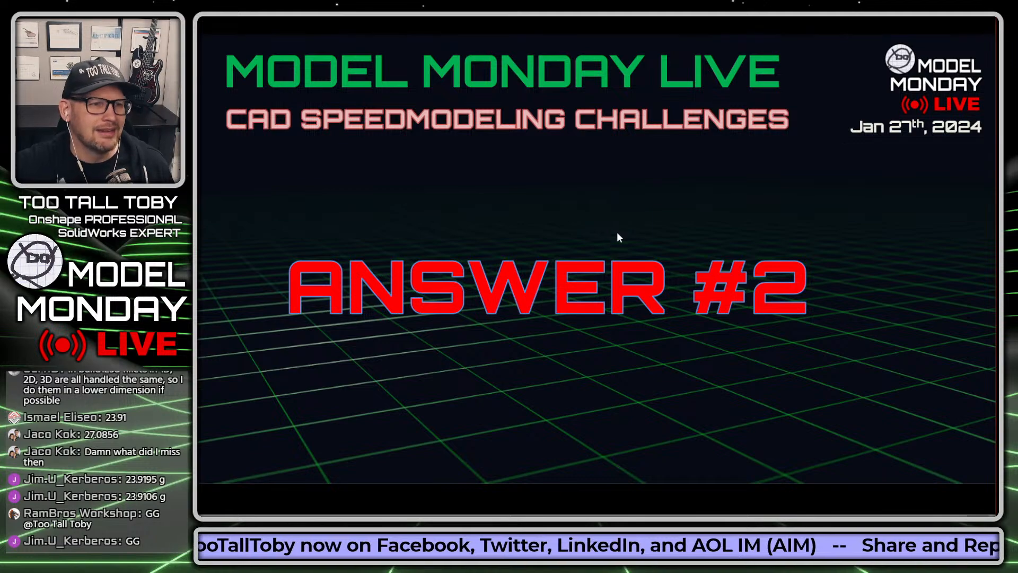
{"action": "left_click", "coordinate": [700, 264]}
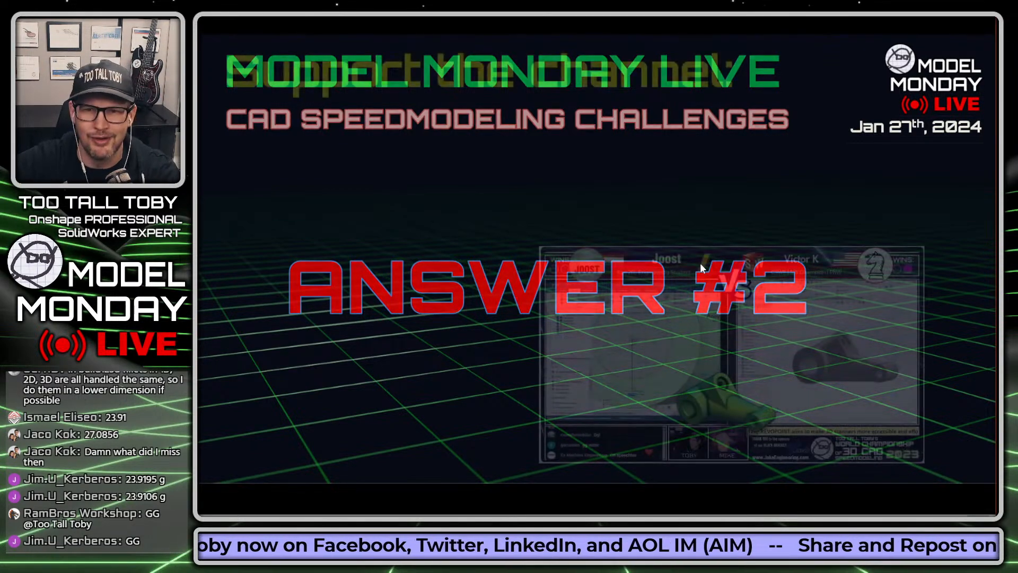